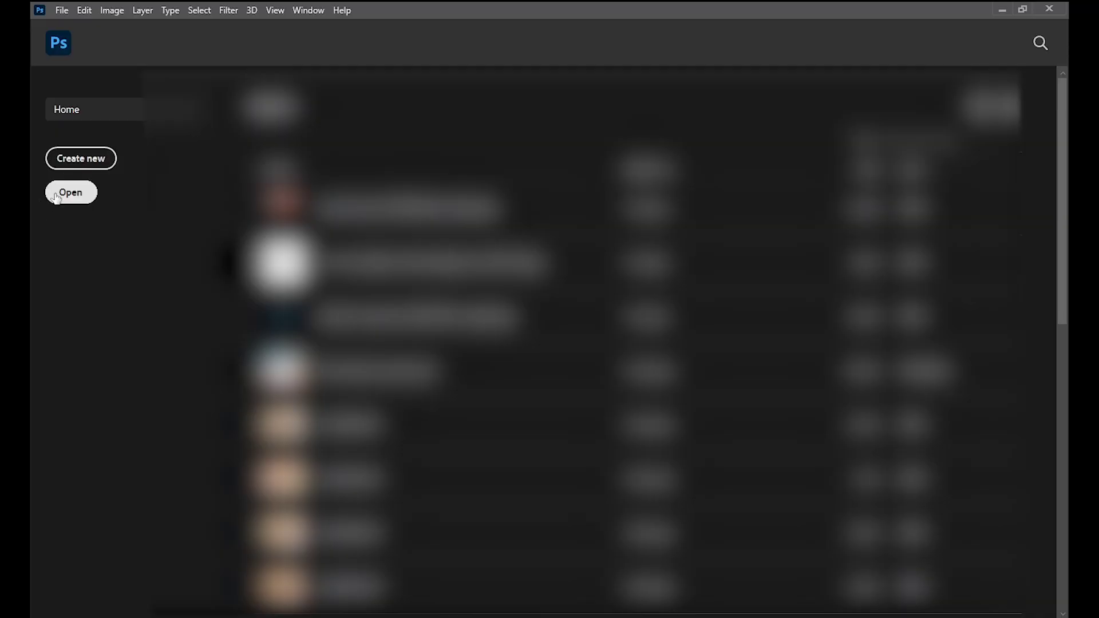
# Open the red maple leaf photo from the Downloads folder via the Home screen
pyautogui.click(57, 197)
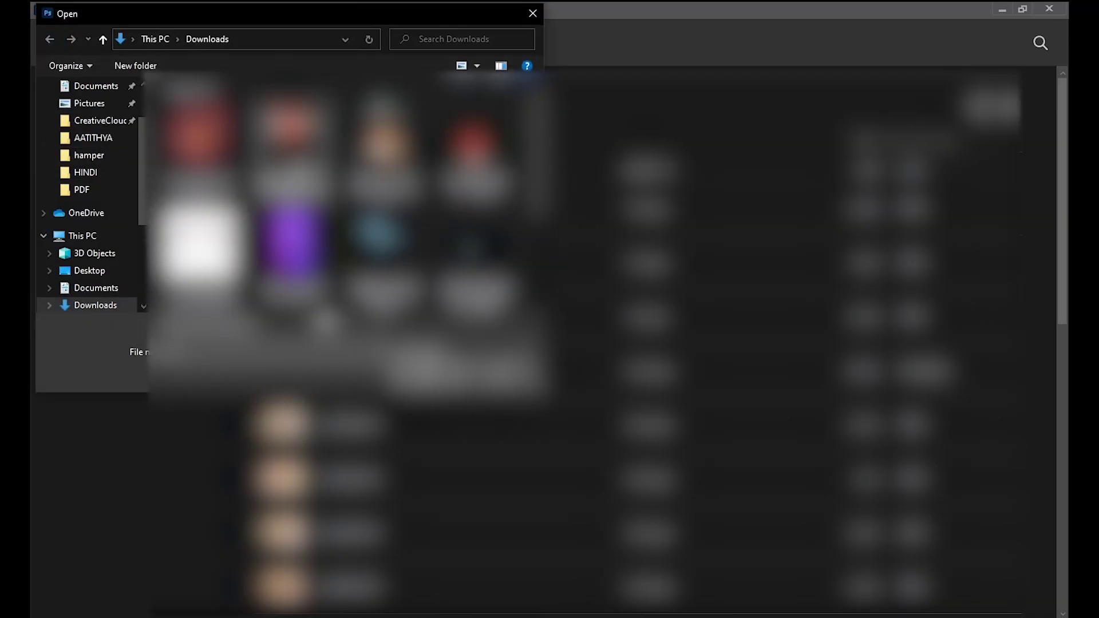
pyautogui.doubleClick(431, 403)
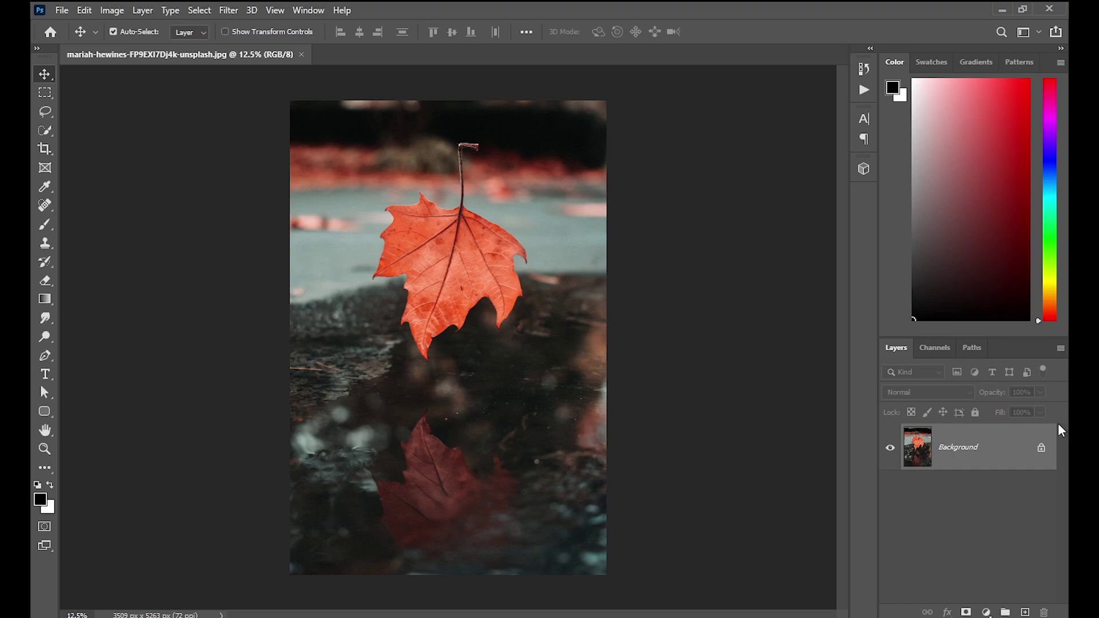
# Unlock the Background layer into Layer 0 and zoom in on the leaf
pyautogui.click(1040, 451)
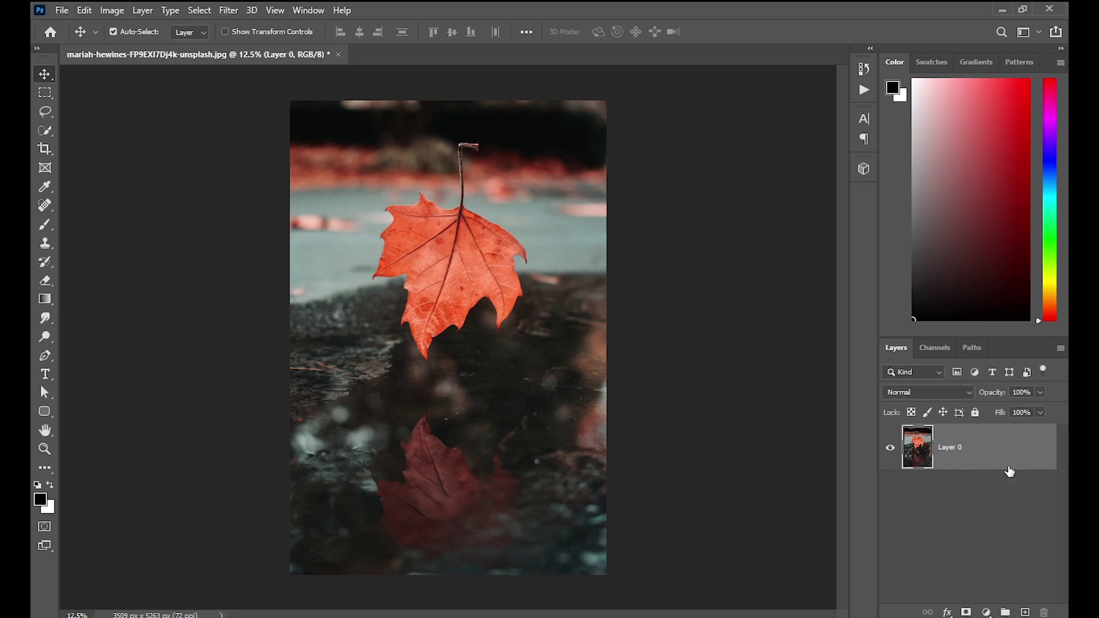
pyautogui.scroll(5, 452, 189)
pyautogui.scroll(1, 452, 211)
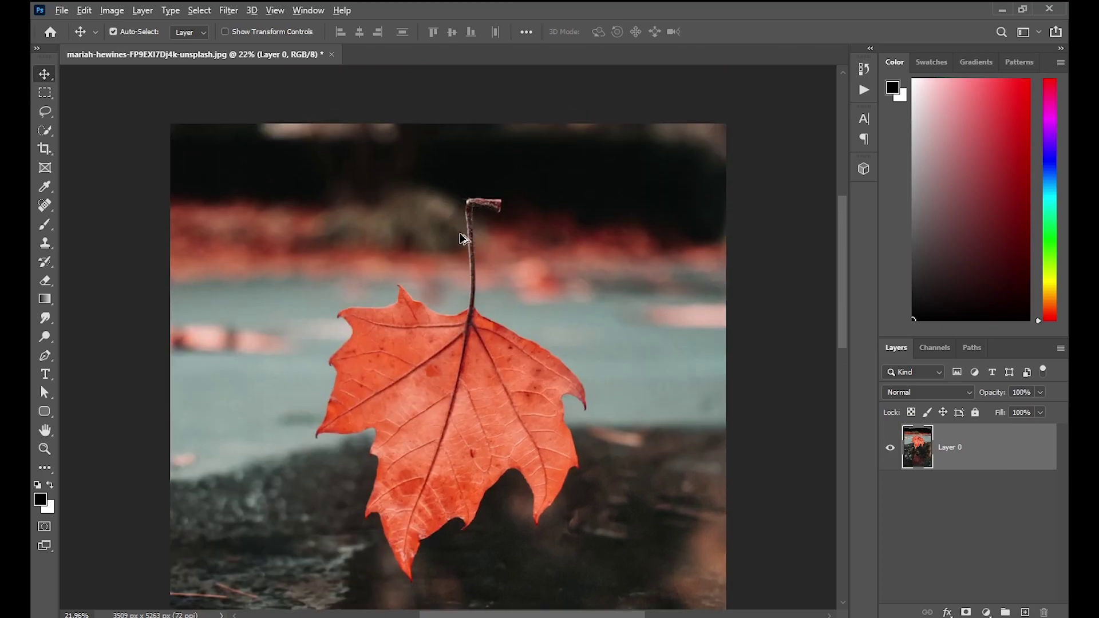
pyautogui.scroll(3, 461, 233)
pyautogui.scroll(-1, 465, 296)
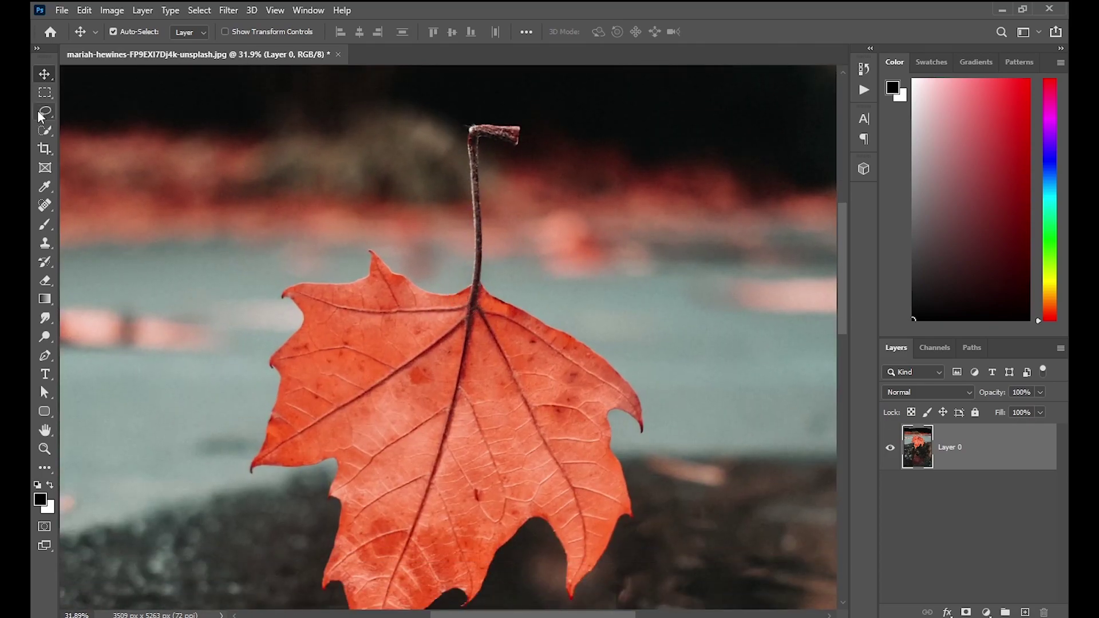
pyautogui.click(45, 131)
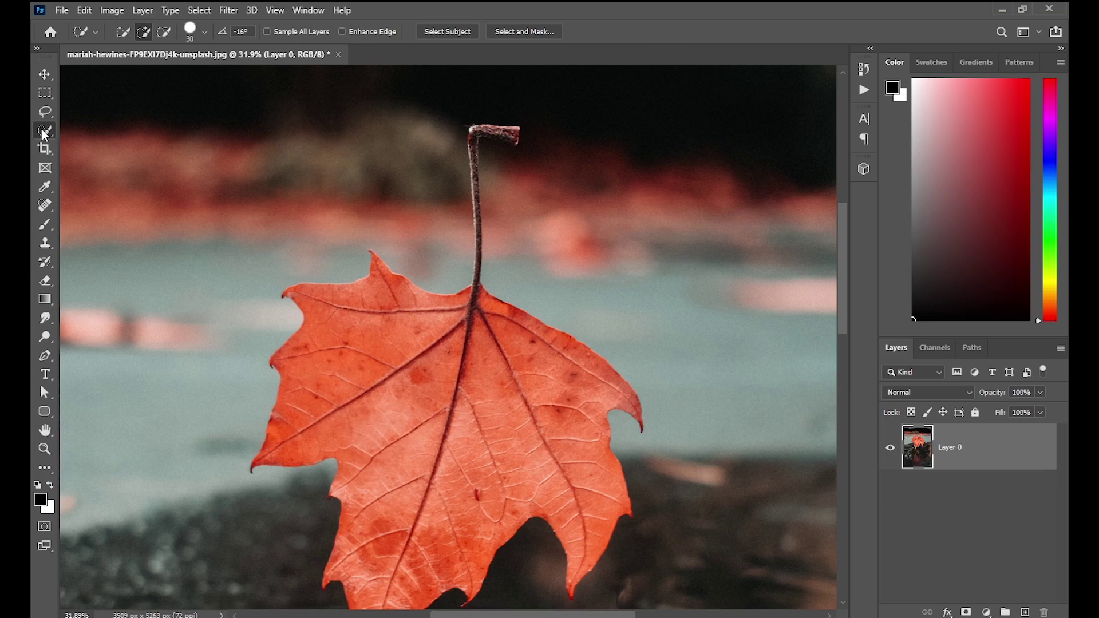
# Switch to the Pen tool in Path mode and zoom in on the stem tip
pyautogui.click(46, 356)
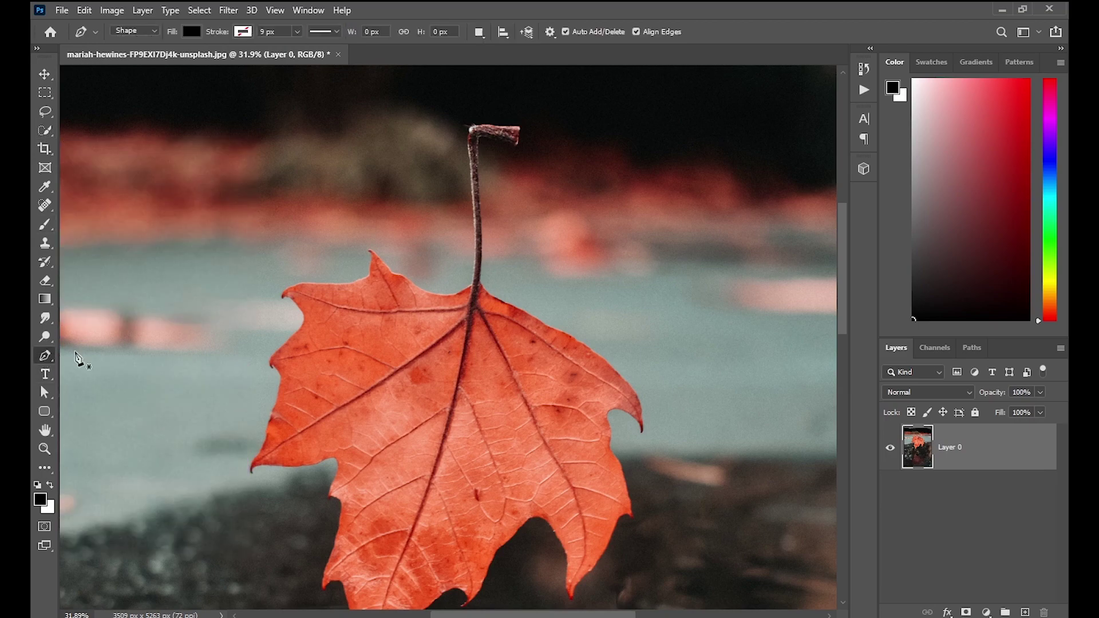
pyautogui.click(145, 35)
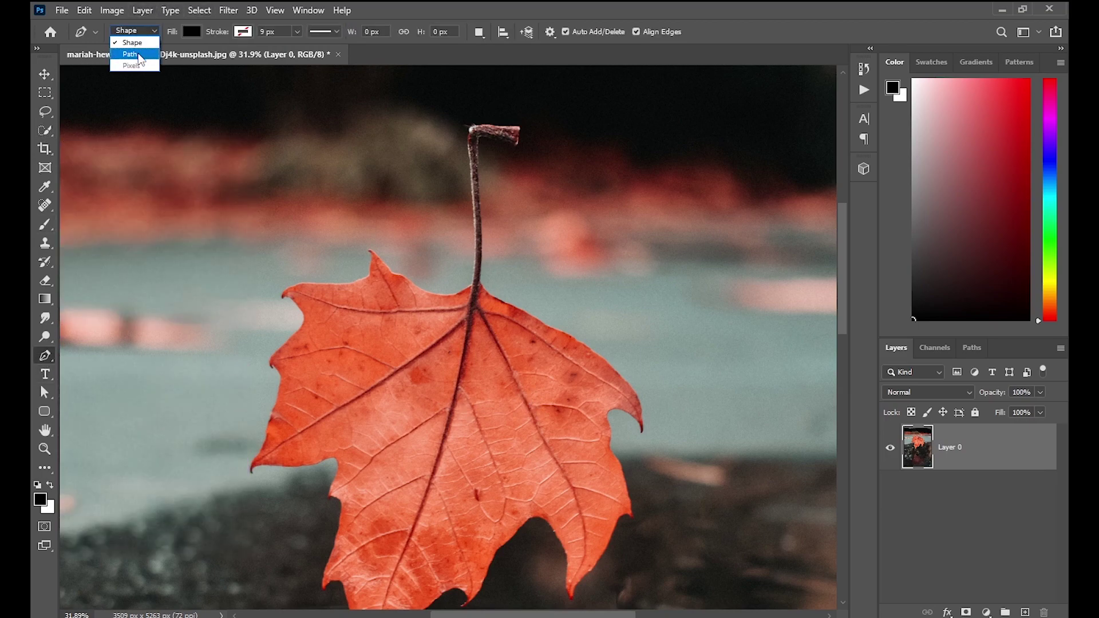
pyautogui.click(125, 46)
pyautogui.scroll(2, 438, 103)
pyautogui.scroll(1, 615, 212)
pyautogui.scroll(1, 538, 171)
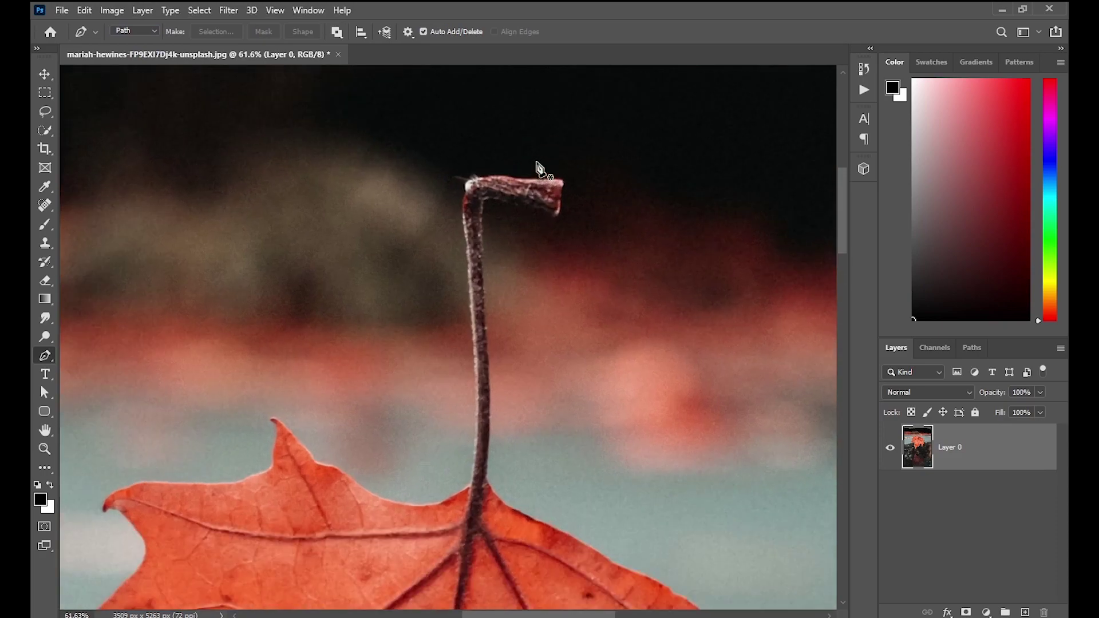
pyautogui.scroll(1, 475, 192)
pyautogui.scroll(1, 464, 194)
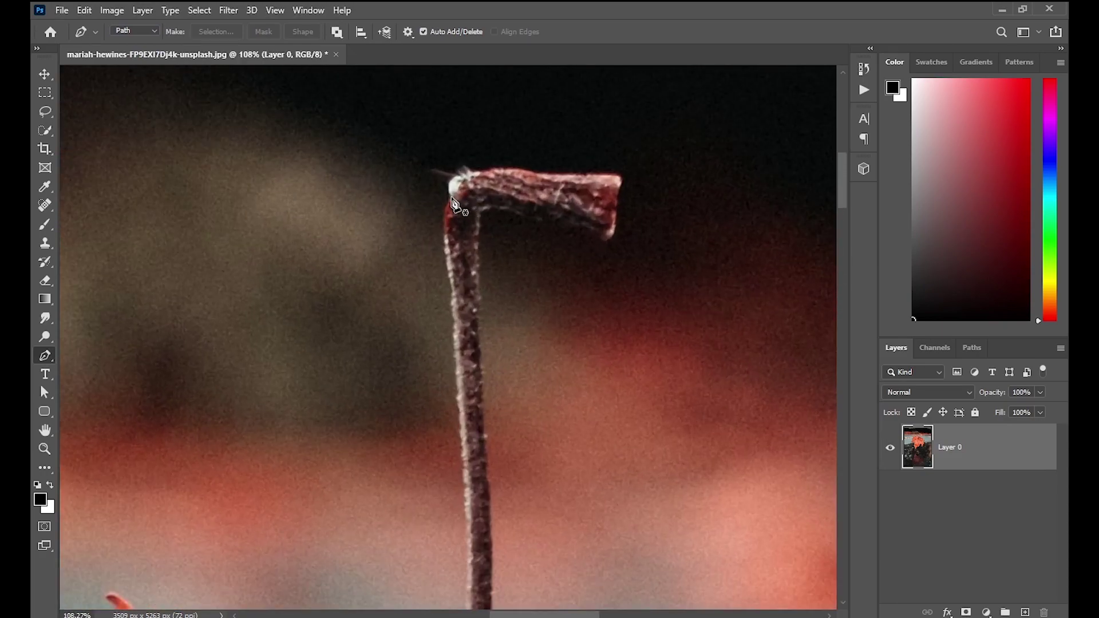
# Trace the path around the stem's tip, redoing misplaced anchors
pyautogui.click(451, 197)
pyautogui.moveTo(468, 170); pyautogui.dragTo(594, 173)
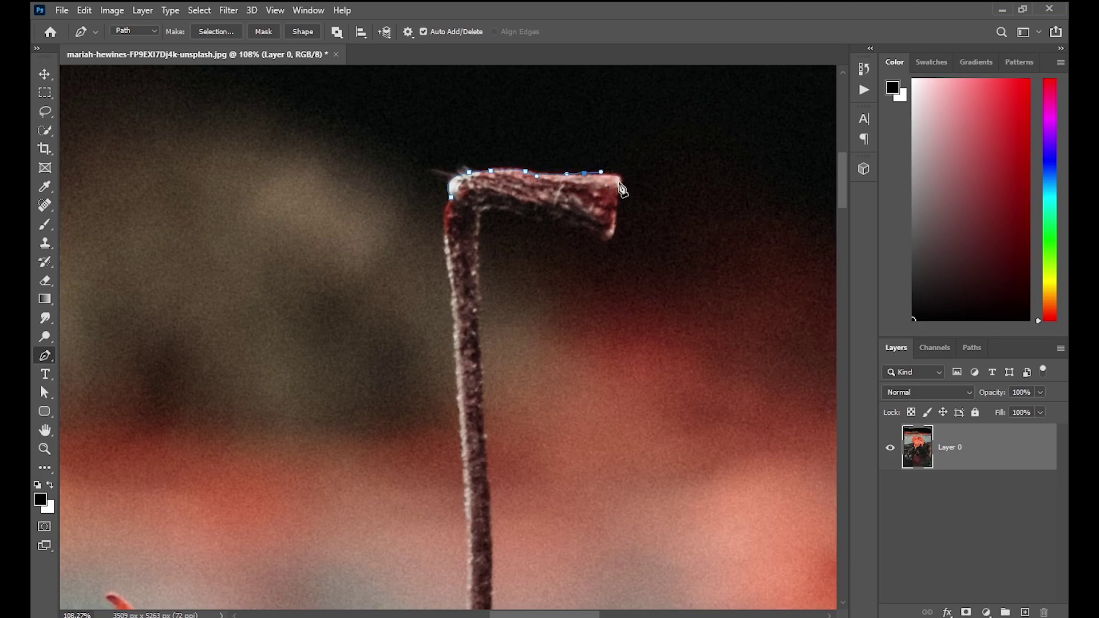
pyautogui.hotkey('ctrl', 'z')
pyautogui.hotkey('ctrl', 'z')
pyautogui.click(589, 176)
pyautogui.moveTo(619, 186); pyautogui.dragTo(630, 166)
pyautogui.moveTo(616, 213); pyautogui.dragTo(616, 222)
pyautogui.click(605, 241)
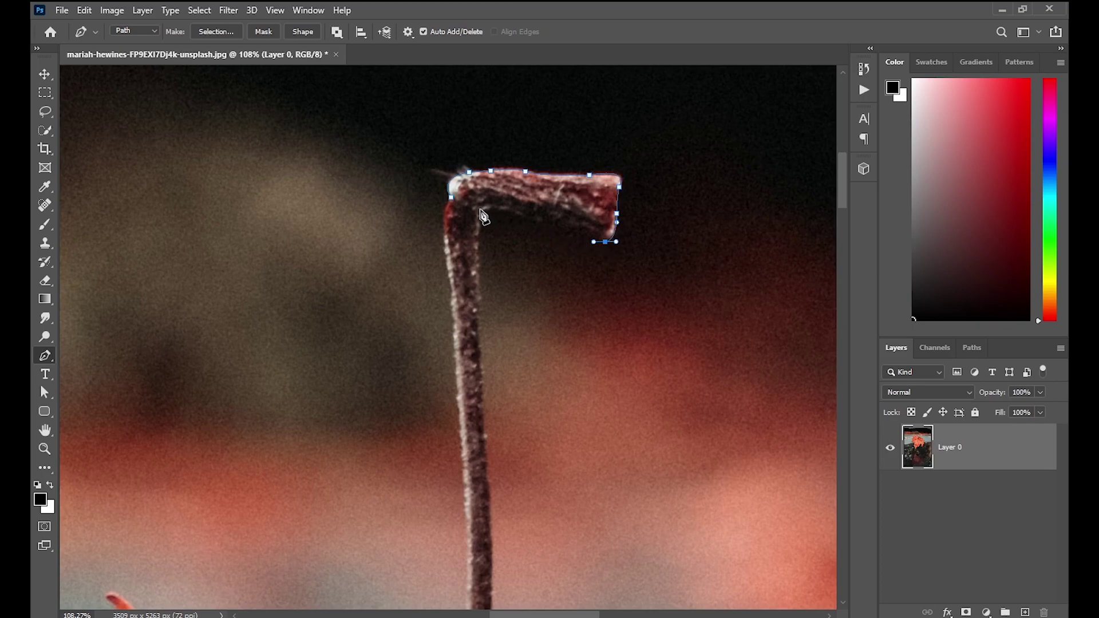
pyautogui.moveTo(479, 216); pyautogui.dragTo(476, 249)
pyautogui.moveTo(486, 457); pyautogui.dragTo(486, 476)
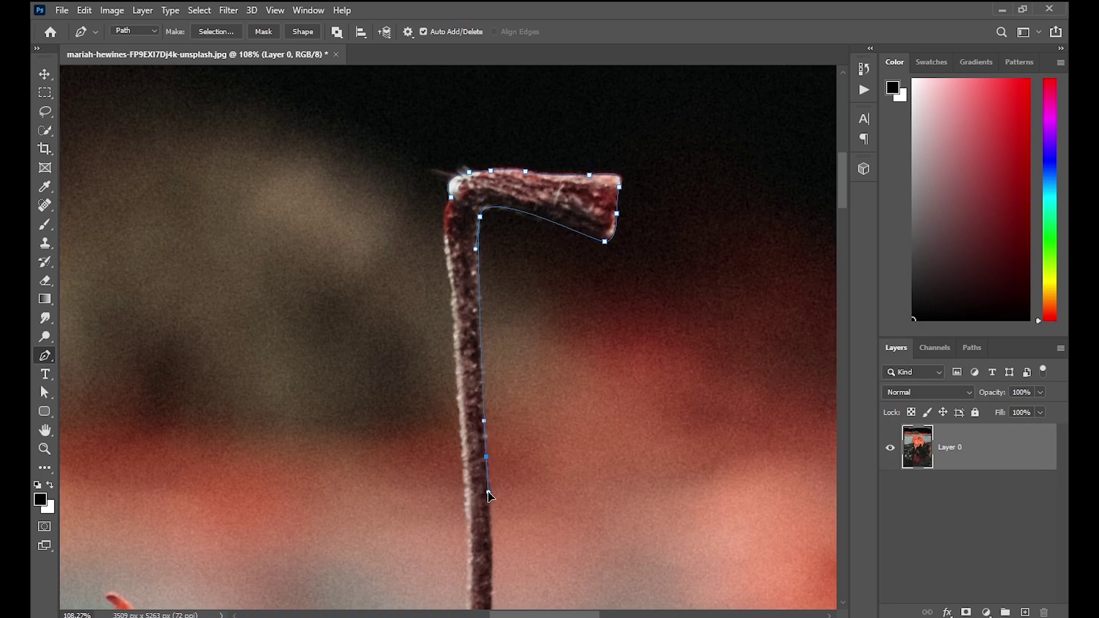
# Carry the path down the stem to where it joins the leaf
pyautogui.scroll(-2, 489, 487)
pyautogui.scroll(-3, 492, 475)
pyautogui.scroll(-1, 498, 458)
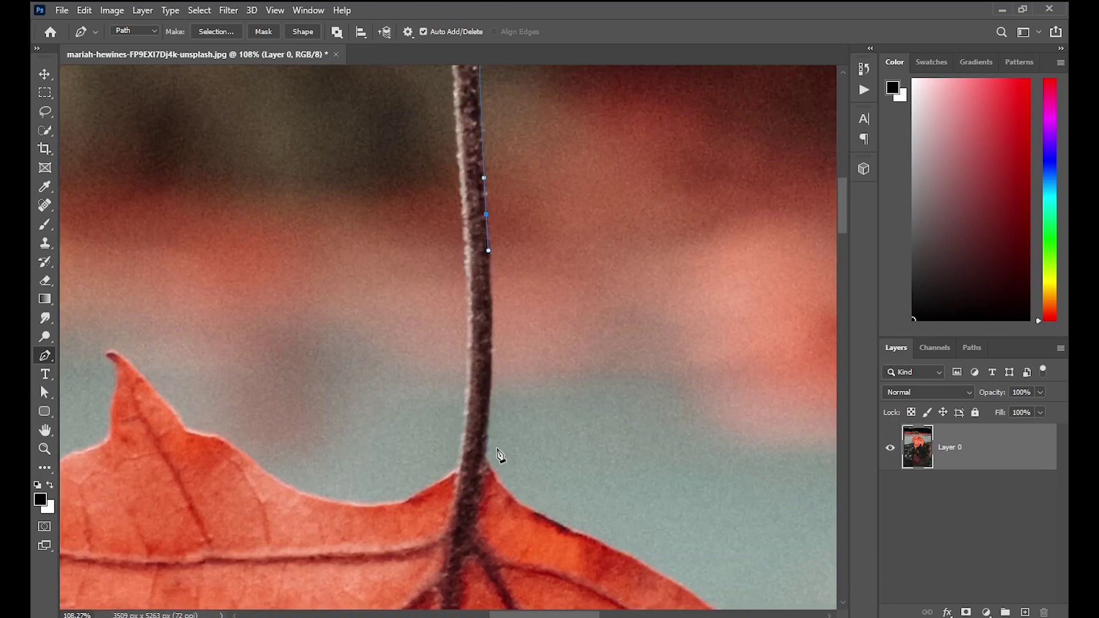
pyautogui.moveTo(486, 457)
pyautogui.mouseDown()
pyautogui.moveTo(465, 522)
pyautogui.moveTo(471, 553)
pyautogui.mouseUp()
pyautogui.moveTo(478, 446); pyautogui.dragTo(274, 69)
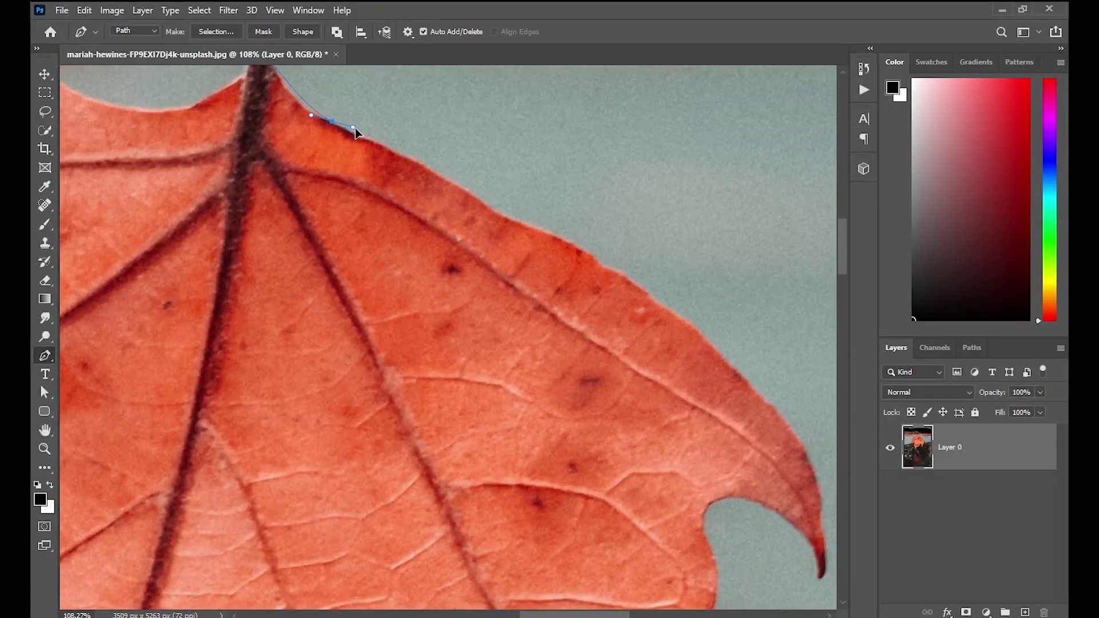
pyautogui.moveTo(373, 138)
pyautogui.mouseDown()
pyautogui.moveTo(334, 122)
pyautogui.moveTo(382, 143)
pyautogui.mouseUp()
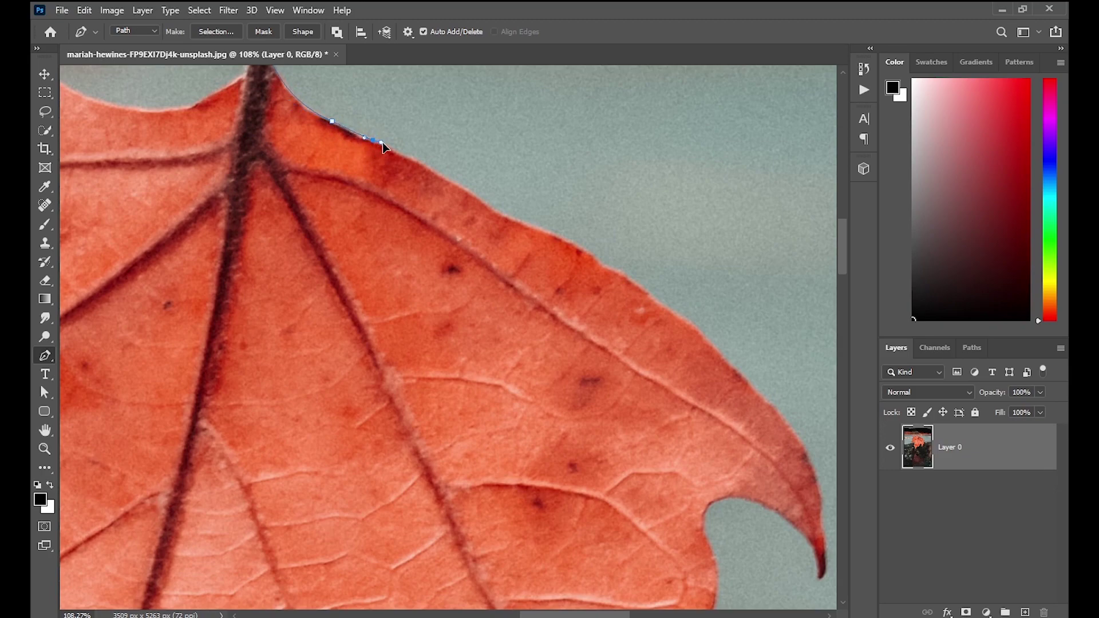
# Extend the path along the leaf's upper edge toward the right lobe
pyautogui.click(430, 165)
pyautogui.hotkey('ctrl', 'z')
pyautogui.moveTo(445, 177); pyautogui.dragTo(459, 186)
pyautogui.moveTo(496, 211); pyautogui.dragTo(502, 217)
pyautogui.hotkey('ctrl', 'z')
pyautogui.hotkey('ctrl', 'z')
pyautogui.scroll(4, 575, 246)
pyautogui.moveTo(555, 233)
pyautogui.mouseDown()
pyautogui.moveTo(579, 241)
pyautogui.moveTo(619, 285)
pyautogui.moveTo(345, 143)
pyautogui.mouseUp()
# Continue the path along the upper right edge toward the lobe tip
pyautogui.click(322, 146)
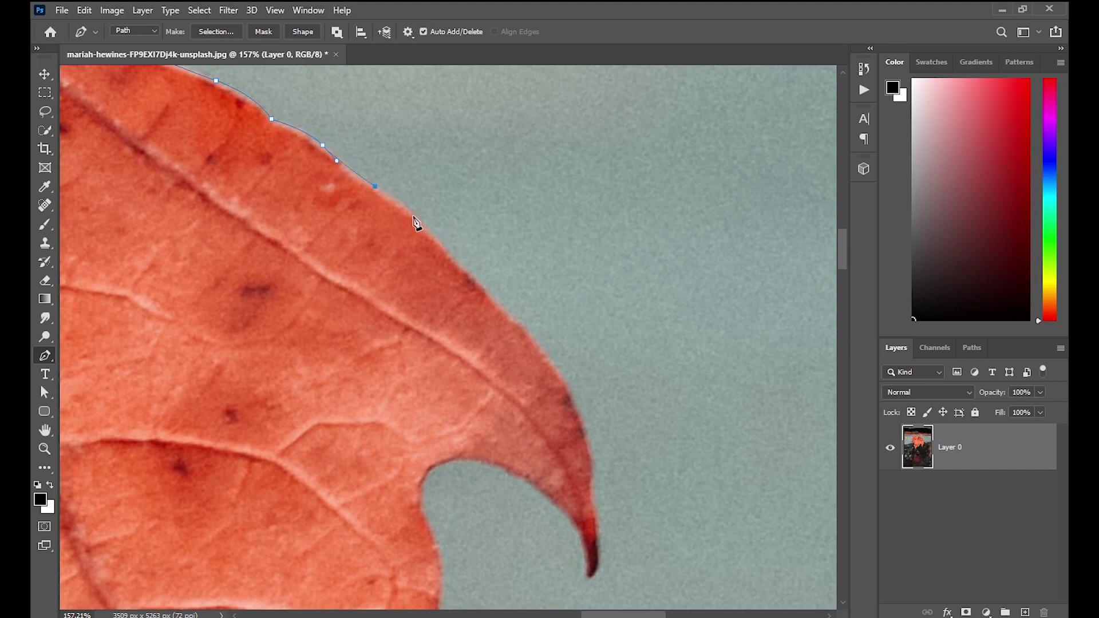
pyautogui.moveTo(415, 219); pyautogui.dragTo(423, 228)
pyautogui.click(473, 281)
pyautogui.scroll(-1, 547, 384)
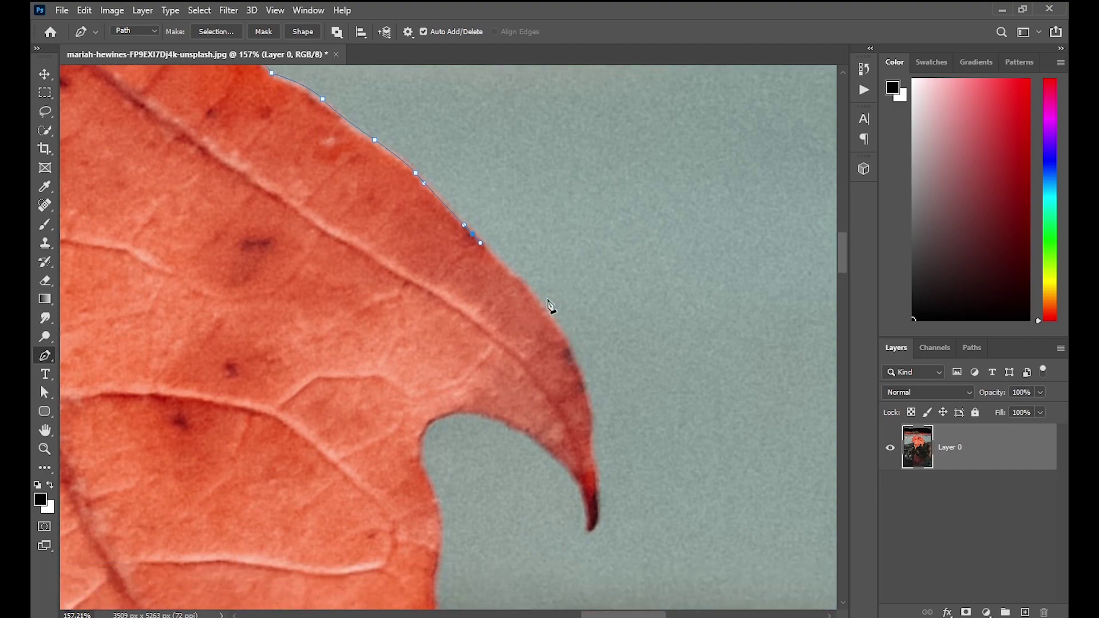
pyautogui.click(532, 285)
pyautogui.moveTo(590, 417); pyautogui.dragTo(583, 381)
pyautogui.hotkey('ctrl', 'z')
pyautogui.hotkey('ctrl', 'z')
# Curve the path around and under the curled lobe tip
pyautogui.moveTo(582, 378)
pyautogui.mouseDown()
pyautogui.moveTo(592, 415)
pyautogui.moveTo(583, 384)
pyautogui.mouseUp()
pyautogui.moveTo(586, 456); pyautogui.dragTo(590, 438)
pyautogui.scroll(-1, 589, 458)
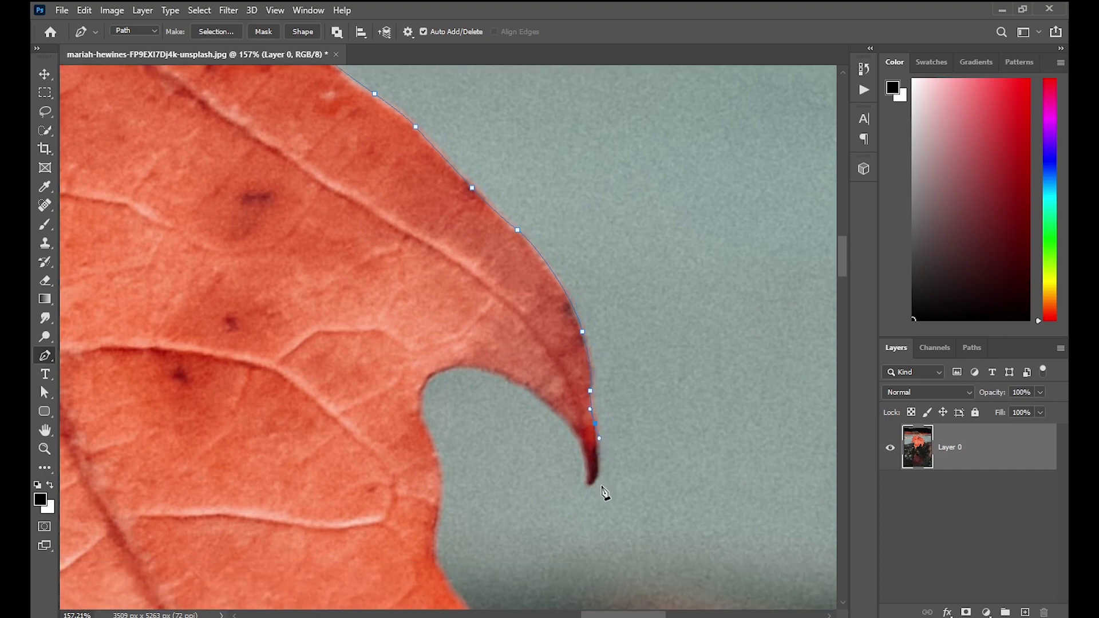
pyautogui.moveTo(593, 483); pyautogui.dragTo(583, 496)
pyautogui.scroll(4, 589, 496)
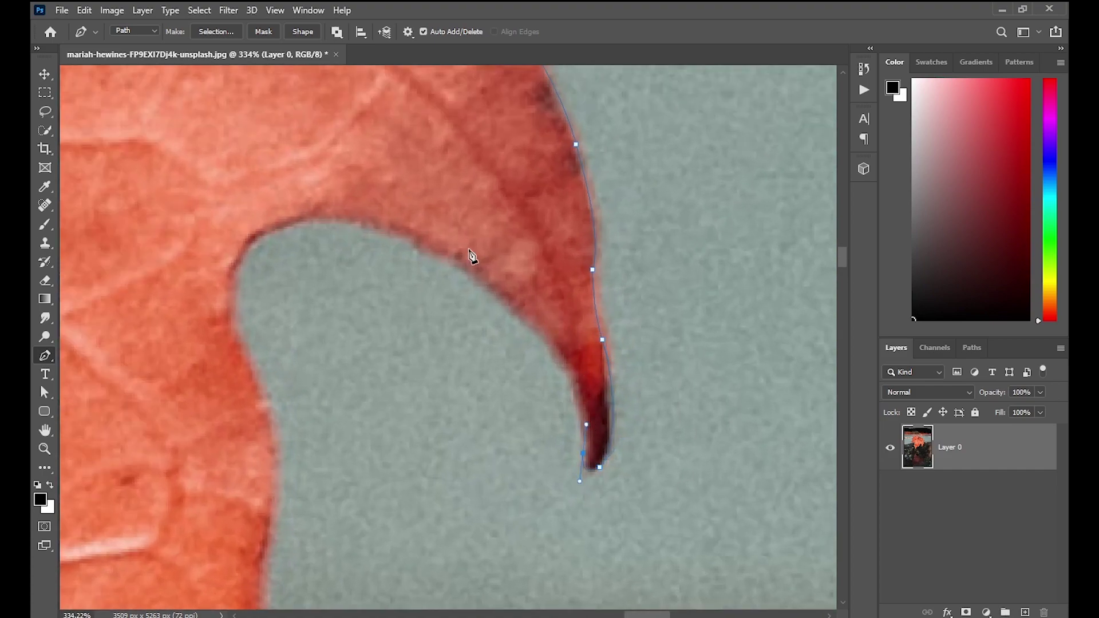
pyautogui.moveTo(453, 260); pyautogui.dragTo(340, 200)
pyautogui.moveTo(457, 267)
pyautogui.mouseDown()
pyautogui.moveTo(334, 198)
pyautogui.moveTo(304, 156)
pyautogui.mouseUp()
# Trace into the notch below the lobe with a sharp corner anchor
pyautogui.moveTo(272, 231); pyautogui.dragTo(159, 255)
pyautogui.moveTo(273, 240); pyautogui.dragTo(182, 277)
pyautogui.keyDown('alt'); pyautogui.click(269, 234); pyautogui.keyUp('alt')
pyautogui.moveTo(236, 331); pyautogui.dragTo(248, 393)
pyautogui.scroll(-1, 493, 359)
pyautogui.scroll(-1, 569, 387)
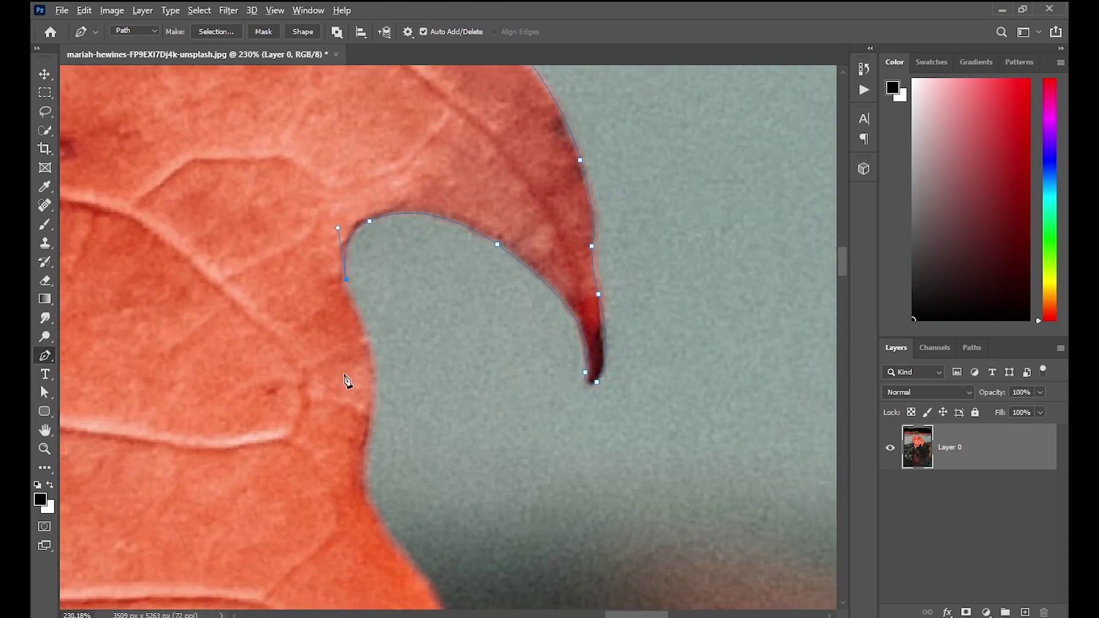
pyautogui.scroll(-1, 347, 384)
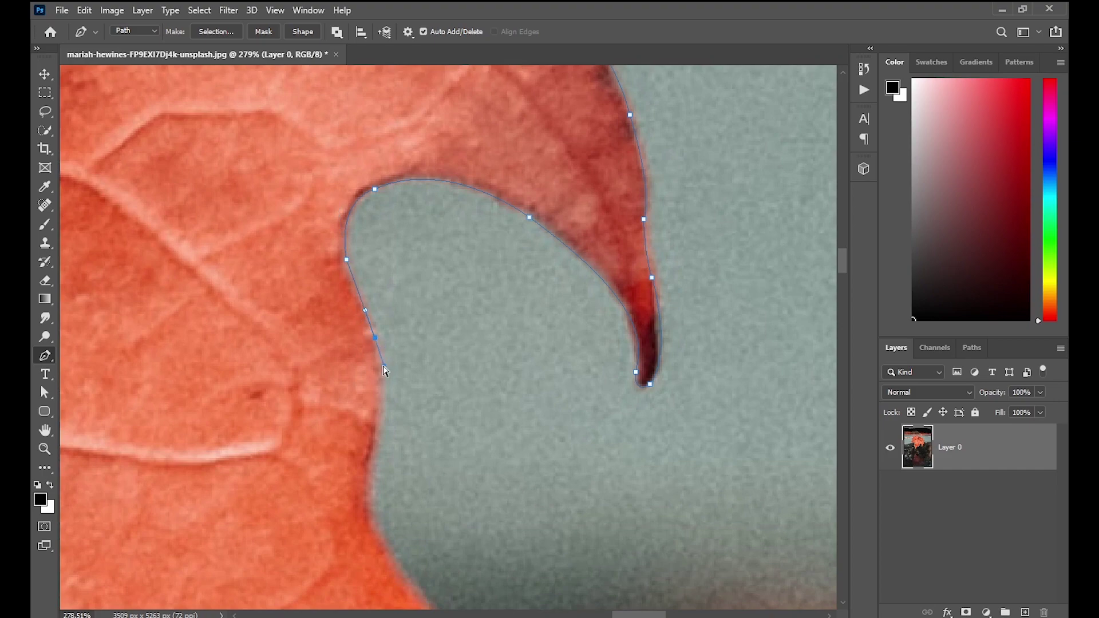
pyautogui.hotkey('ctrl', 'z')
# Bend the path out of the notch and down the leaf's right edge
pyautogui.moveTo(387, 344); pyautogui.dragTo(386, 351)
pyautogui.moveTo(379, 437); pyautogui.dragTo(372, 488)
pyautogui.scroll(-1, 373, 493)
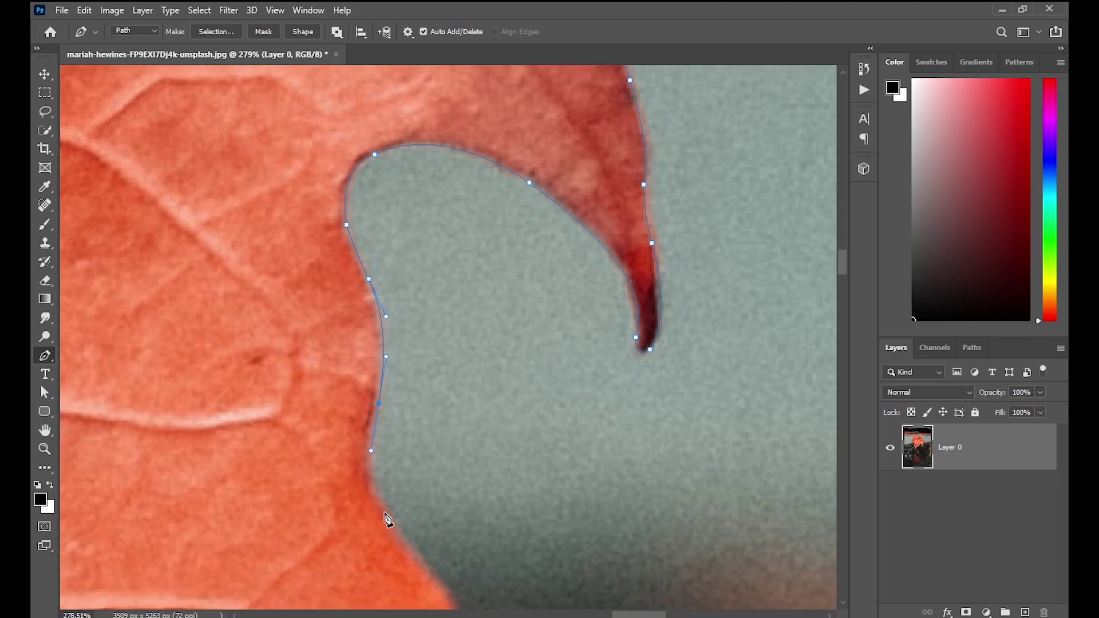
pyautogui.moveTo(391, 514); pyautogui.dragTo(415, 549)
pyautogui.scroll(-1, 414, 444)
pyautogui.scroll(-1, 469, 406)
pyautogui.scroll(-1, 533, 374)
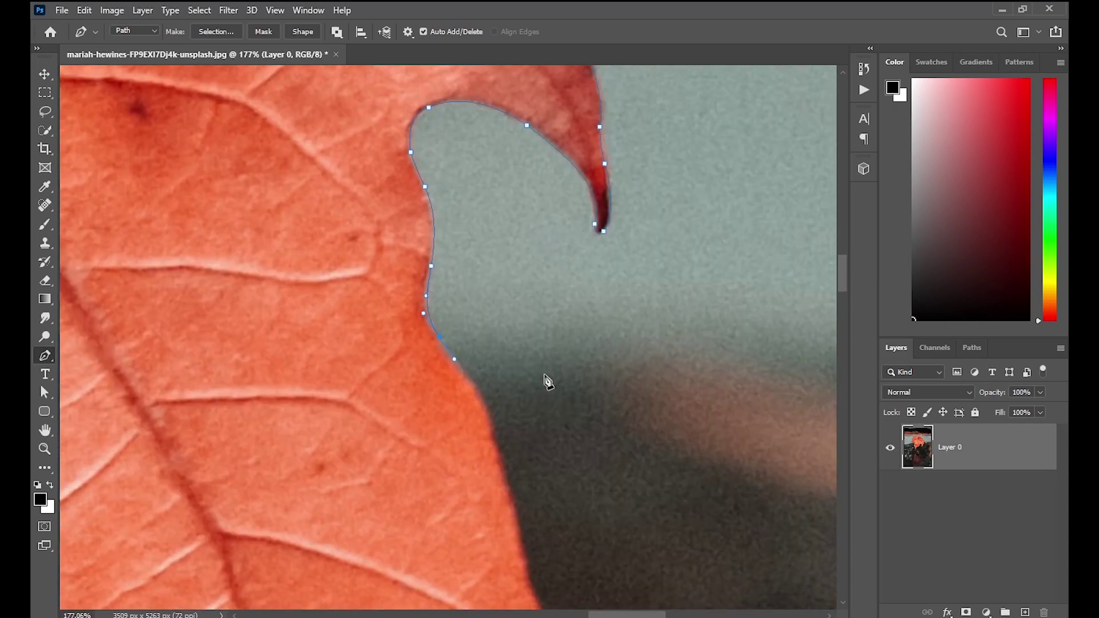
pyautogui.scroll(-1, 550, 395)
pyautogui.scroll(1, 493, 355)
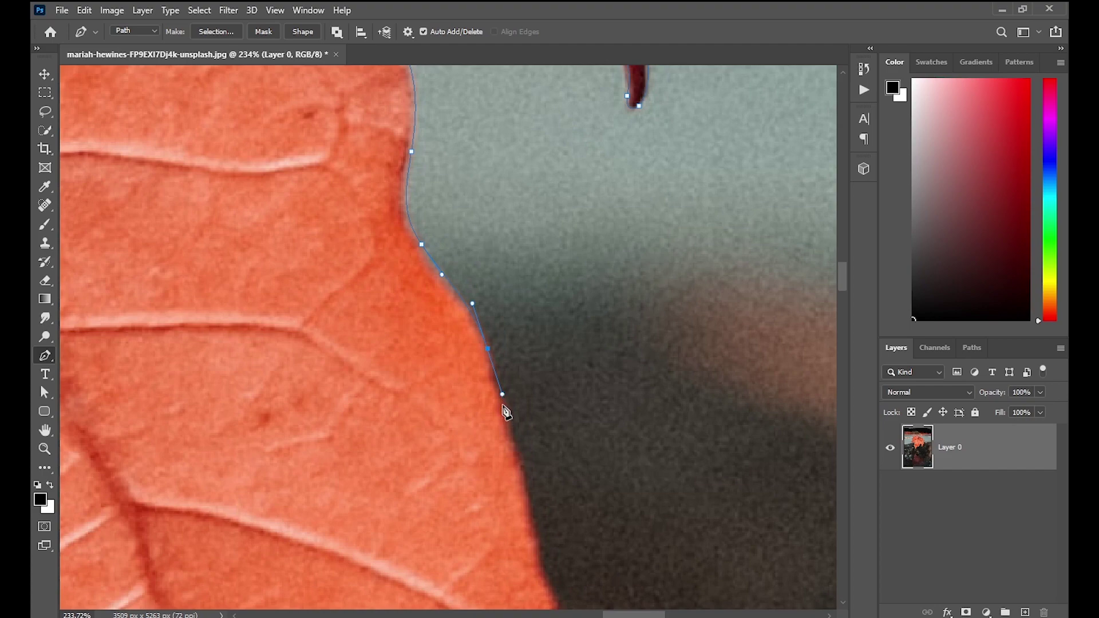
# Redo the path down the right edge, making the turning anchors sharp corners
pyautogui.hotkey('ctrl', 'z')
pyautogui.hotkey('ctrl', 'z')
pyautogui.hotkey('ctrl', 'z')
pyautogui.click(469, 306)
pyautogui.moveTo(487, 396); pyautogui.dragTo(489, 399)
pyautogui.keyDown('alt'); pyautogui.click(493, 378); pyautogui.keyUp('alt')
pyautogui.moveTo(515, 437)
pyautogui.mouseDown()
pyautogui.moveTo(448, 139)
pyautogui.moveTo(467, 238)
pyautogui.mouseUp()
pyautogui.keyDown('alt'); pyautogui.click(456, 183); pyautogui.keyUp('alt')
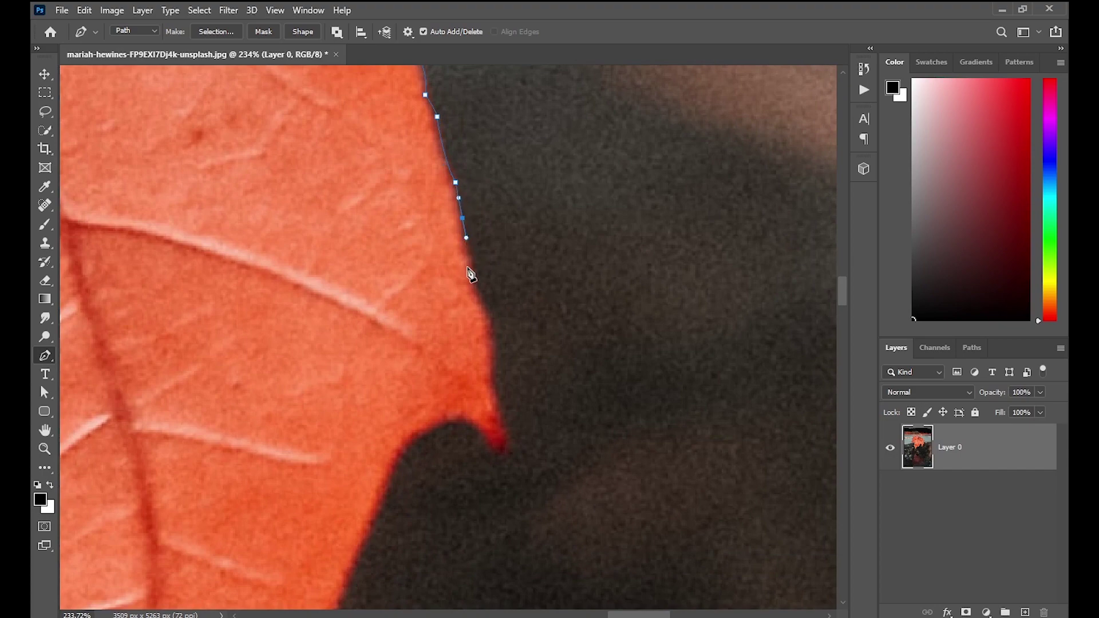
pyautogui.moveTo(490, 316)
pyautogui.mouseDown()
pyautogui.moveTo(504, 341)
pyautogui.moveTo(491, 375)
pyautogui.moveTo(508, 438)
pyautogui.mouseUp()
pyautogui.keyDown('alt'); pyautogui.click(489, 316); pyautogui.keyUp('alt')
# Curve the path around the small leaf point and into the dip below it
pyautogui.scroll(-1, 498, 403)
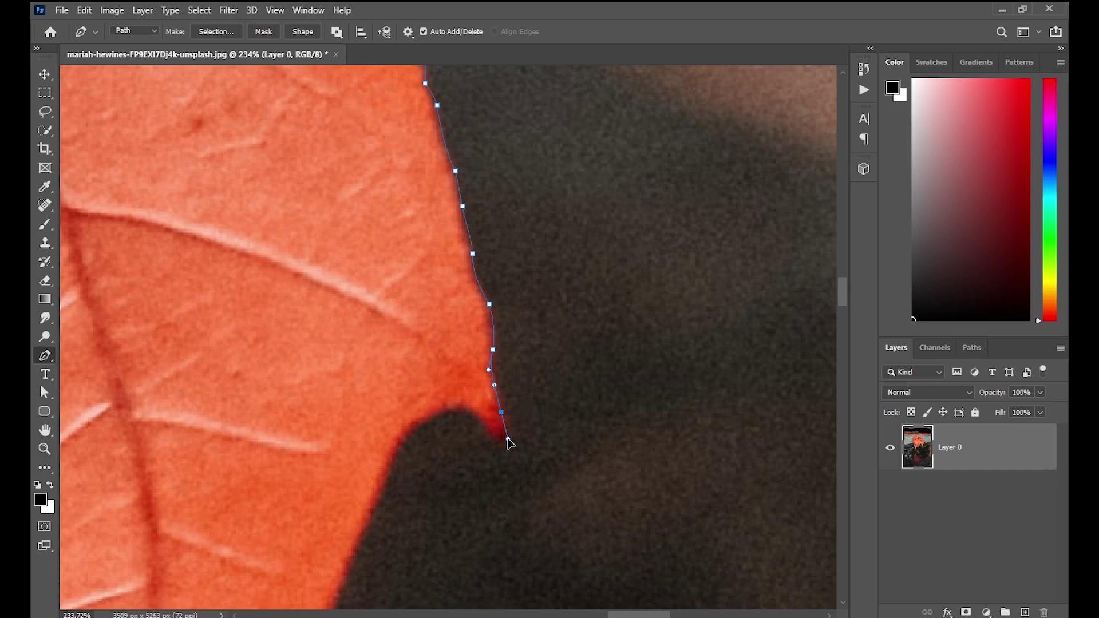
pyautogui.hotkey('ctrl', 'z')
pyautogui.scroll(2, 503, 433)
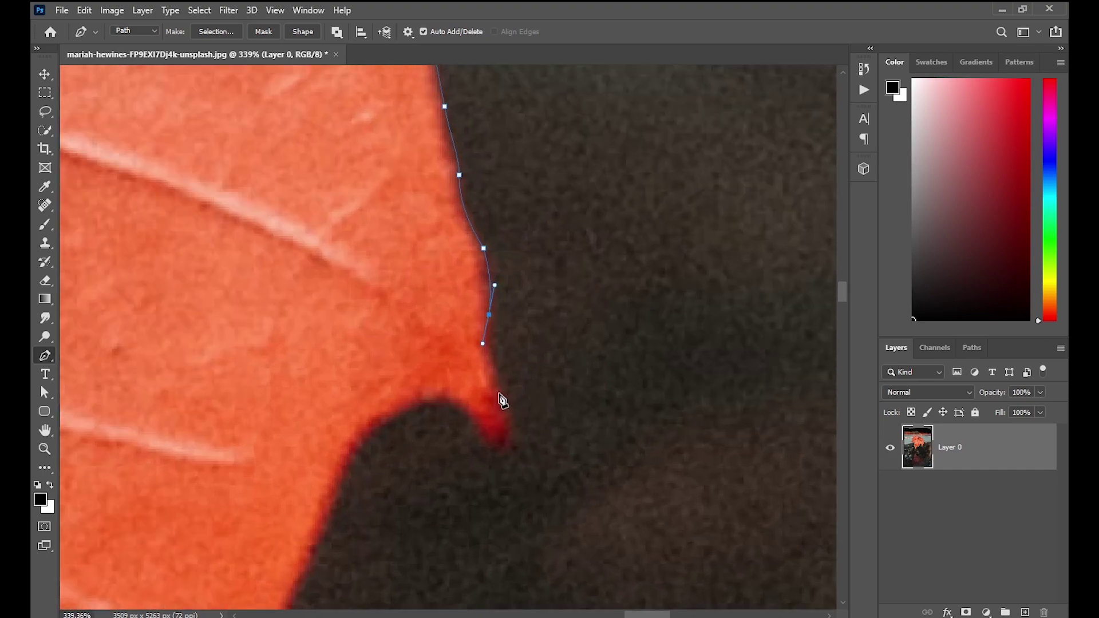
pyautogui.click(503, 410)
pyautogui.moveTo(493, 444); pyautogui.dragTo(467, 443)
pyautogui.moveTo(421, 403); pyautogui.dragTo(356, 421)
# Extend the path further down the leaf edge toward the lower lobe
pyautogui.scroll(-3, 470, 387)
pyautogui.scroll(-1, 607, 326)
pyautogui.hscroll(-1, 399, 363)
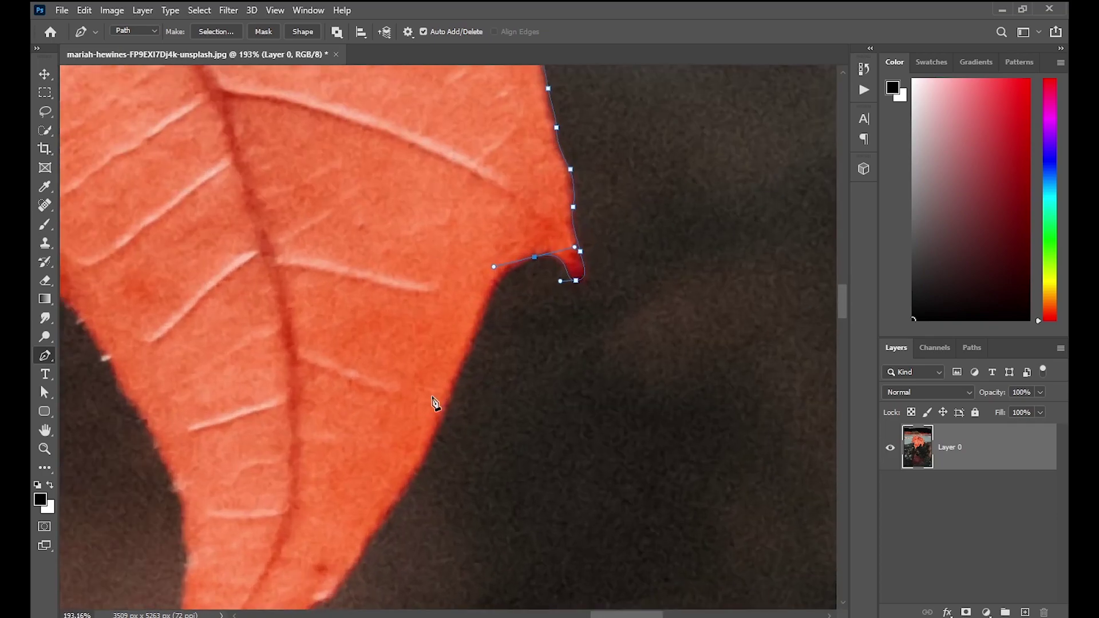
pyautogui.scroll(1, 483, 319)
pyautogui.moveTo(487, 310)
pyautogui.mouseDown()
pyautogui.moveTo(466, 372)
pyautogui.moveTo(486, 327)
pyautogui.moveTo(478, 358)
pyautogui.moveTo(478, 346)
pyautogui.mouseUp()
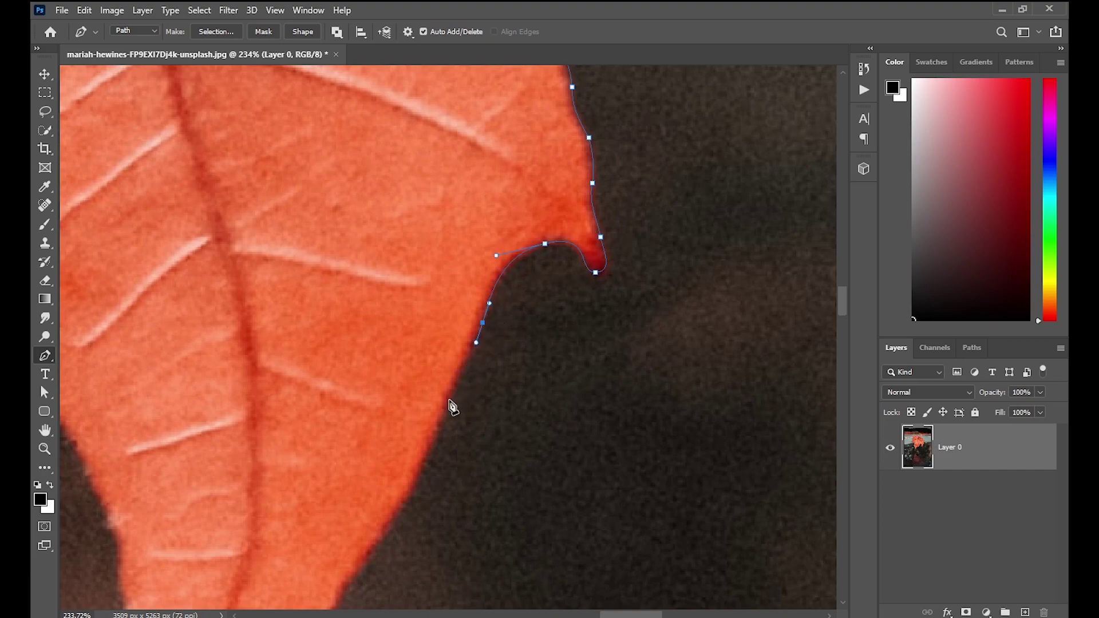
pyautogui.moveTo(449, 401); pyautogui.dragTo(444, 416)
pyautogui.moveTo(399, 510)
pyautogui.mouseDown()
pyautogui.moveTo(379, 533)
pyautogui.moveTo(533, 86)
pyautogui.mouseUp()
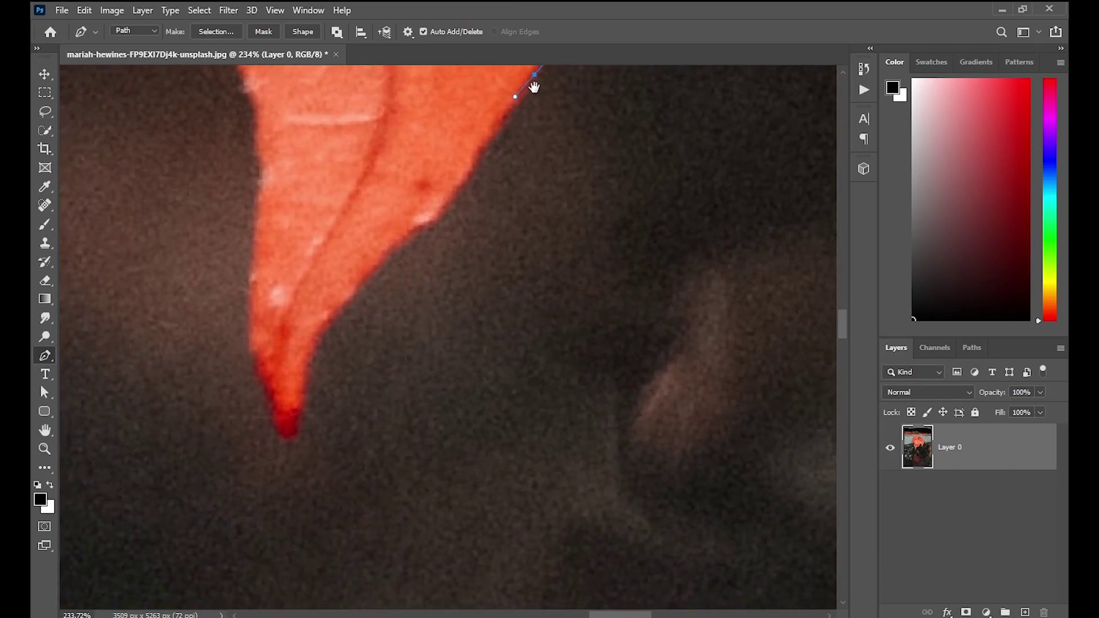
# Trace down the lower lobe, around its tip and back up its other edge
pyautogui.click(499, 126)
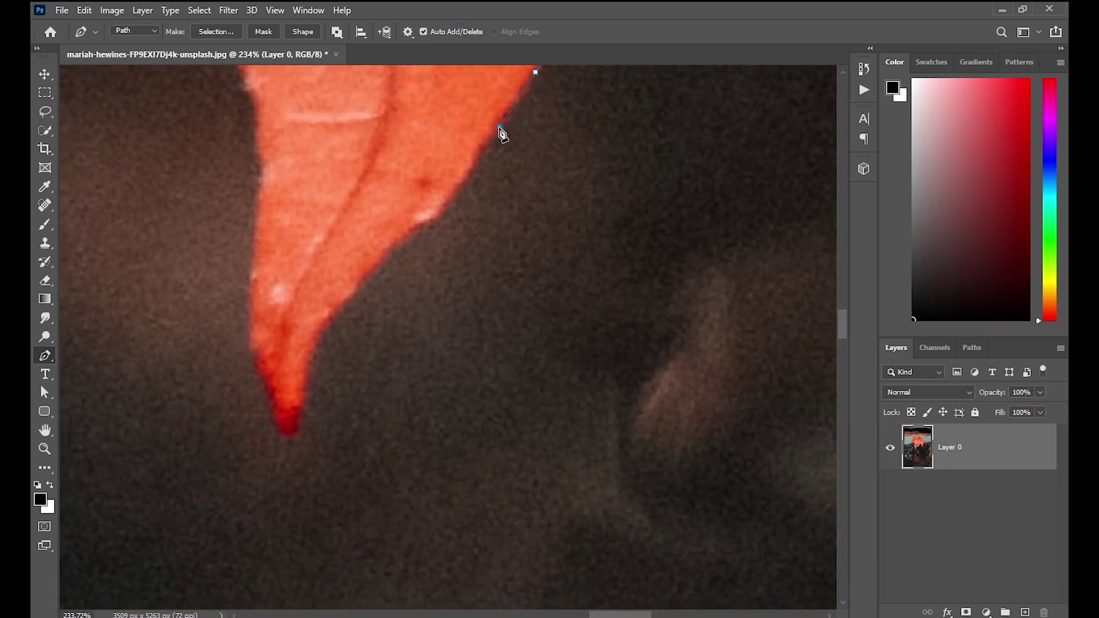
pyautogui.click(477, 162)
pyautogui.moveTo(429, 224); pyautogui.dragTo(413, 225)
pyautogui.moveTo(362, 283); pyautogui.dragTo(302, 345)
pyautogui.moveTo(302, 409); pyautogui.dragTo(308, 392)
pyautogui.click(301, 411)
pyautogui.moveTo(284, 436)
pyautogui.mouseDown()
pyautogui.moveTo(267, 424)
pyautogui.moveTo(264, 384)
pyautogui.mouseUp()
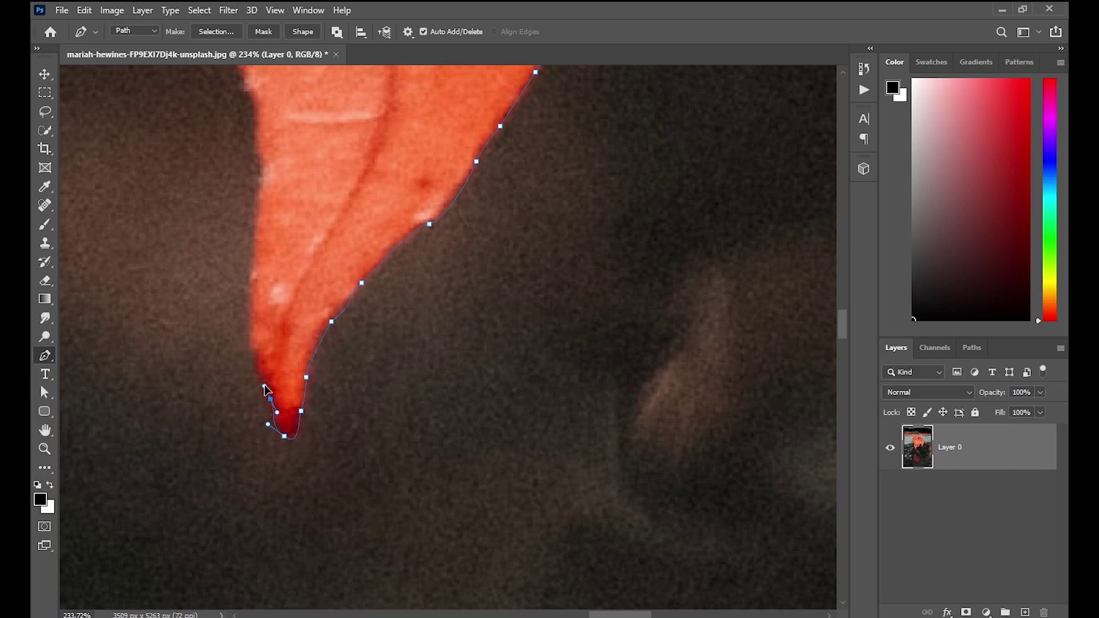
pyautogui.moveTo(249, 312); pyautogui.dragTo(255, 280)
# Climb the edge bordering the dark gap and curve over its rounded top
pyautogui.click(255, 192)
pyautogui.moveTo(258, 162)
pyautogui.mouseDown()
pyautogui.moveTo(469, 453)
pyautogui.moveTo(457, 424)
pyautogui.mouseUp()
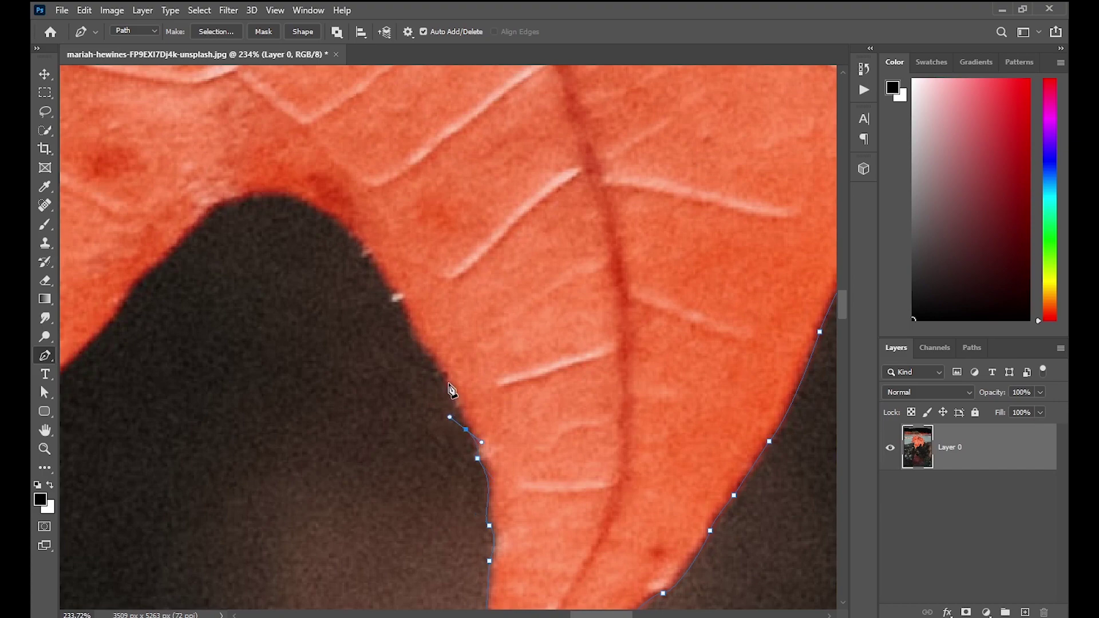
pyautogui.moveTo(439, 372); pyautogui.dragTo(446, 389)
pyautogui.click(404, 336)
pyautogui.scroll(2, 409, 338)
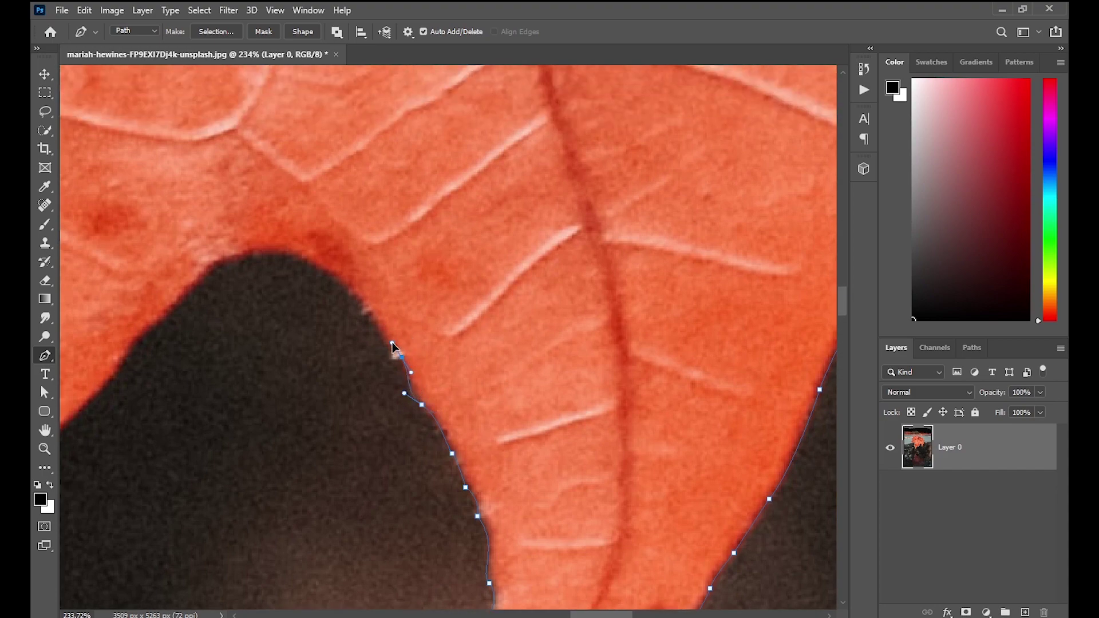
pyautogui.scroll(2, 378, 332)
pyautogui.moveTo(278, 311)
pyautogui.mouseDown()
pyautogui.moveTo(332, 309)
pyautogui.moveTo(569, 243)
pyautogui.mouseUp()
# Trace down the gap's far edge, adding corner anchors where the edge turns
pyautogui.scroll(-1, 564, 238)
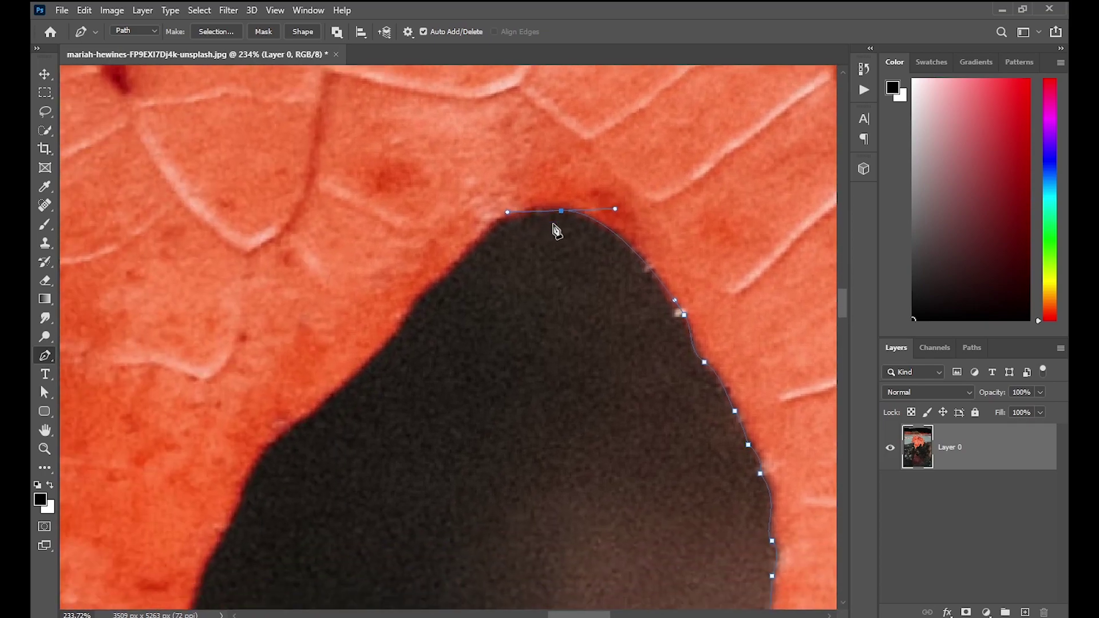
pyautogui.moveTo(495, 212); pyautogui.dragTo(491, 218)
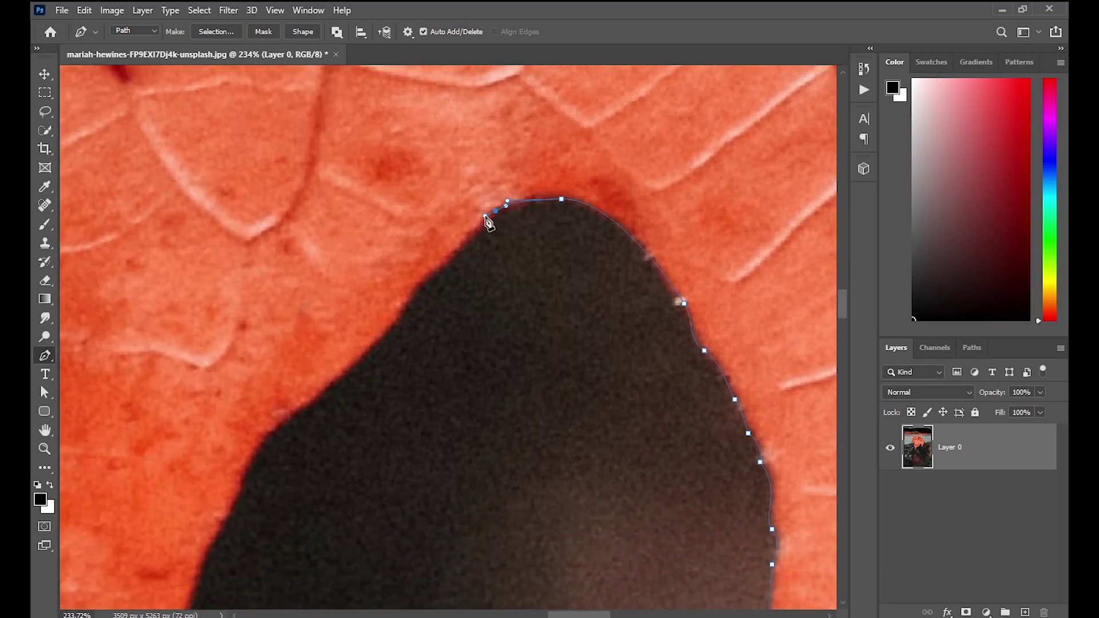
pyautogui.moveTo(423, 284); pyautogui.dragTo(351, 348)
pyautogui.hotkey('ctrl', 'z')
pyautogui.click(450, 261)
pyautogui.hotkey('ctrl', 'z')
pyautogui.hotkey('ctrl', 'z')
pyautogui.moveTo(493, 212); pyautogui.dragTo(474, 231)
pyautogui.moveTo(439, 273)
pyautogui.mouseDown()
pyautogui.moveTo(415, 293)
pyautogui.moveTo(399, 332)
pyautogui.mouseUp()
pyautogui.keyDown('alt'); pyautogui.click(407, 309); pyautogui.keyUp('alt')
pyautogui.moveTo(350, 371); pyautogui.dragTo(312, 398)
pyautogui.click(313, 402)
pyautogui.moveTo(268, 433)
pyautogui.mouseDown()
pyautogui.moveTo(260, 442)
pyautogui.moveTo(410, 23)
pyautogui.mouseUp()
# Continue the path down the next lobe's edge
pyautogui.scroll(1, 429, 189)
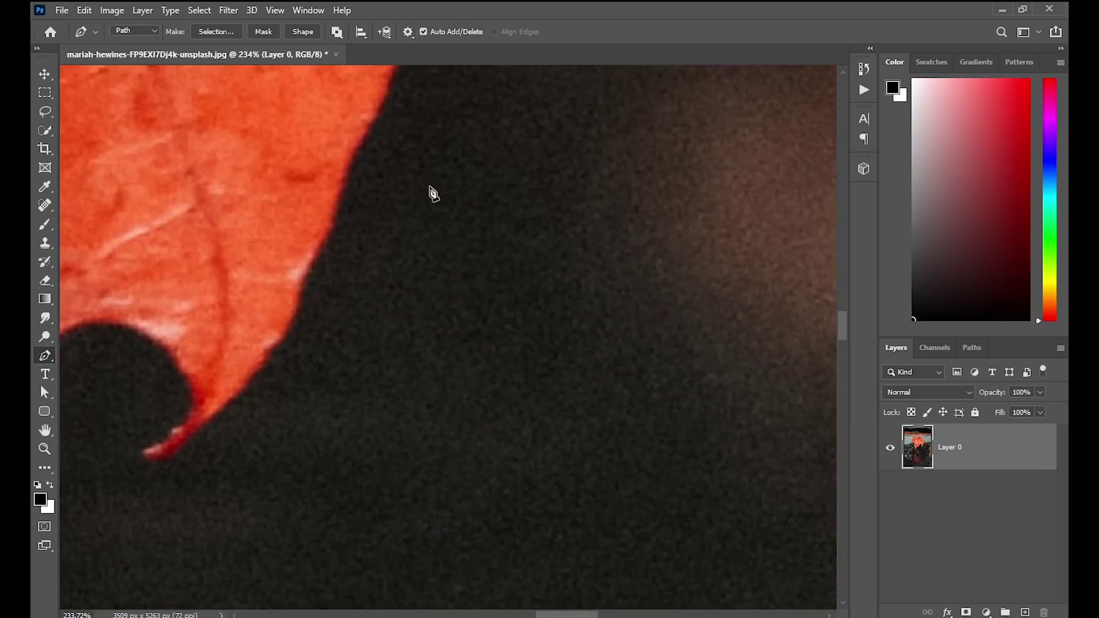
pyautogui.moveTo(388, 114); pyautogui.dragTo(383, 127)
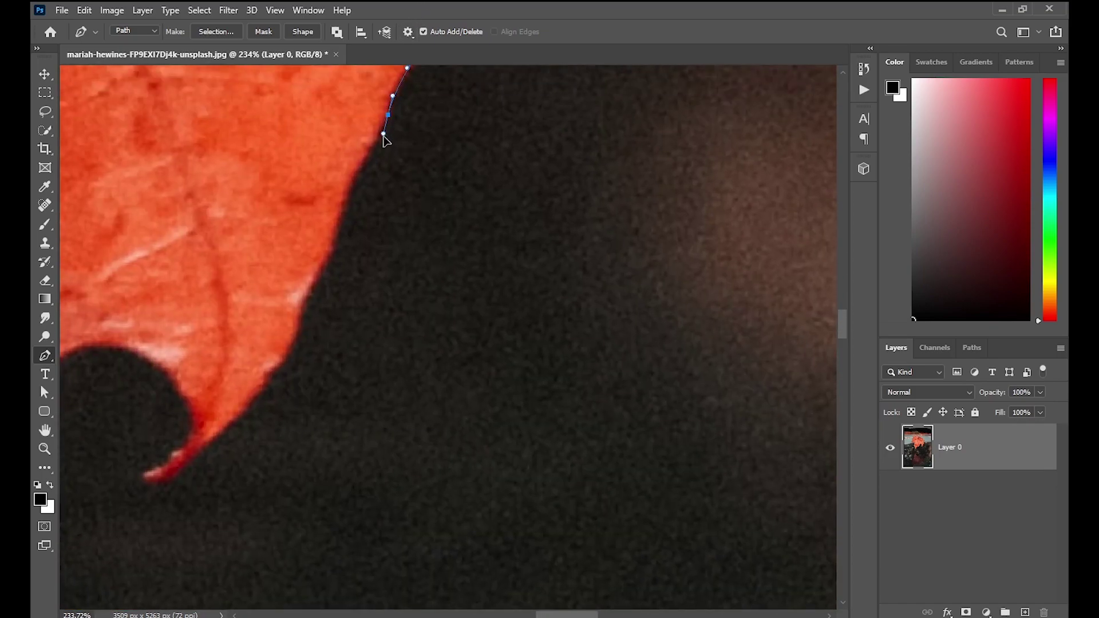
pyautogui.moveTo(361, 165); pyautogui.dragTo(352, 176)
pyautogui.moveTo(334, 246); pyautogui.dragTo(331, 257)
pyautogui.scroll(-1, 329, 263)
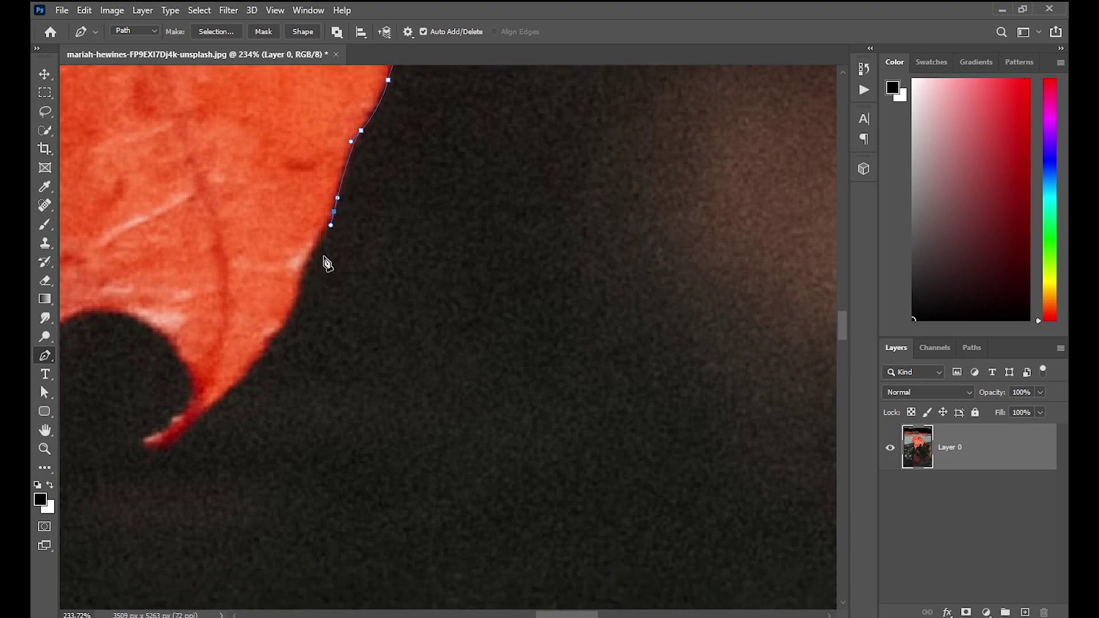
pyautogui.moveTo(373, 400); pyautogui.dragTo(547, 467)
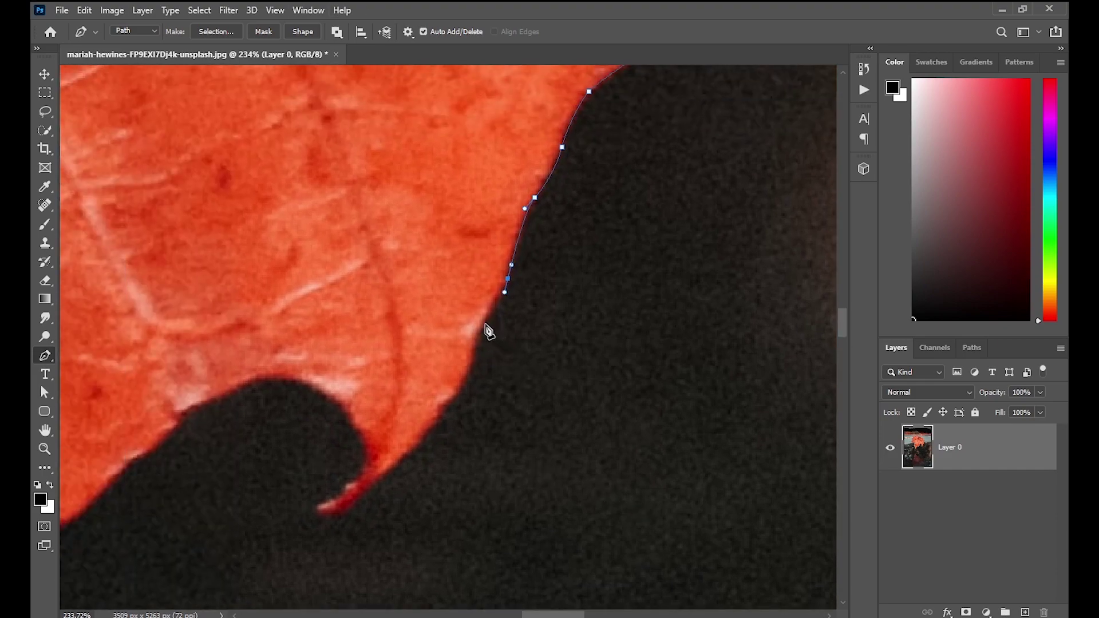
# Run the path toward the small curled notch, cornering at the curl's point
pyautogui.moveTo(485, 324); pyautogui.dragTo(478, 332)
pyautogui.moveTo(470, 372); pyautogui.dragTo(466, 381)
pyautogui.moveTo(440, 416); pyautogui.dragTo(435, 425)
pyautogui.moveTo(412, 451); pyautogui.dragTo(404, 453)
pyautogui.moveTo(357, 498)
pyautogui.mouseDown()
pyautogui.moveTo(309, 517)
pyautogui.moveTo(355, 479)
pyautogui.moveTo(357, 429)
pyautogui.mouseUp()
pyautogui.keyDown('alt'); pyautogui.click(324, 514); pyautogui.keyUp('alt')
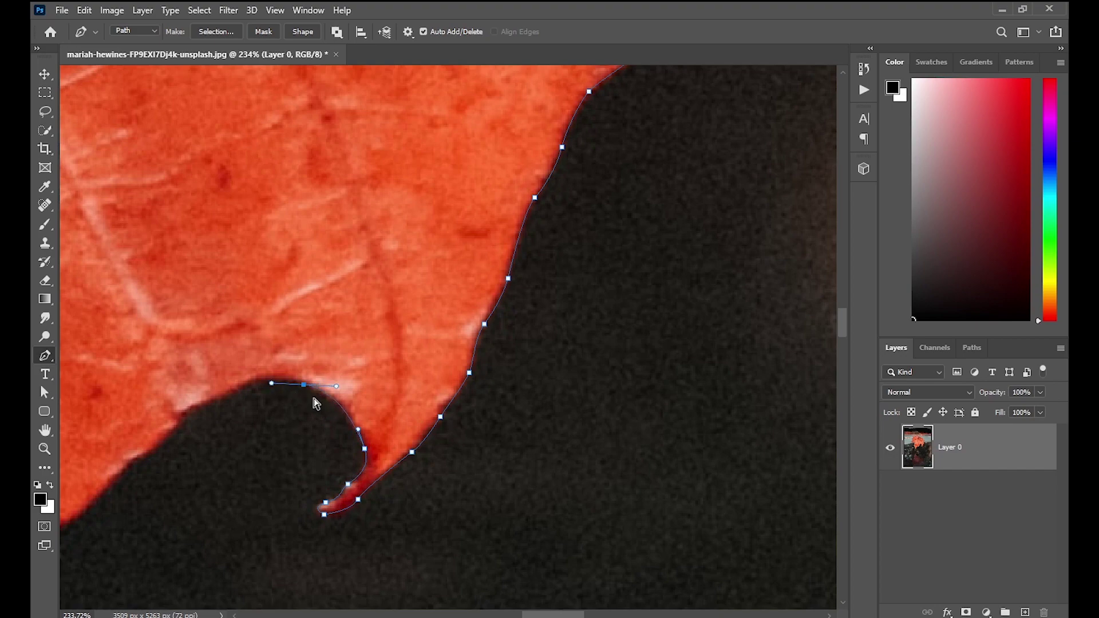
# Shape the path around the curl and across the notch top with a sharp corner
pyautogui.click(357, 429)
pyautogui.moveTo(344, 418); pyautogui.dragTo(337, 401)
pyautogui.moveTo(262, 378)
pyautogui.mouseDown()
pyautogui.moveTo(220, 389)
pyautogui.moveTo(250, 386)
pyautogui.mouseUp()
pyautogui.click(282, 381)
pyautogui.moveTo(242, 389)
pyautogui.mouseDown()
pyautogui.moveTo(123, 467)
pyautogui.moveTo(778, 354)
pyautogui.mouseUp()
pyautogui.hotkey('ctrl', 'z')
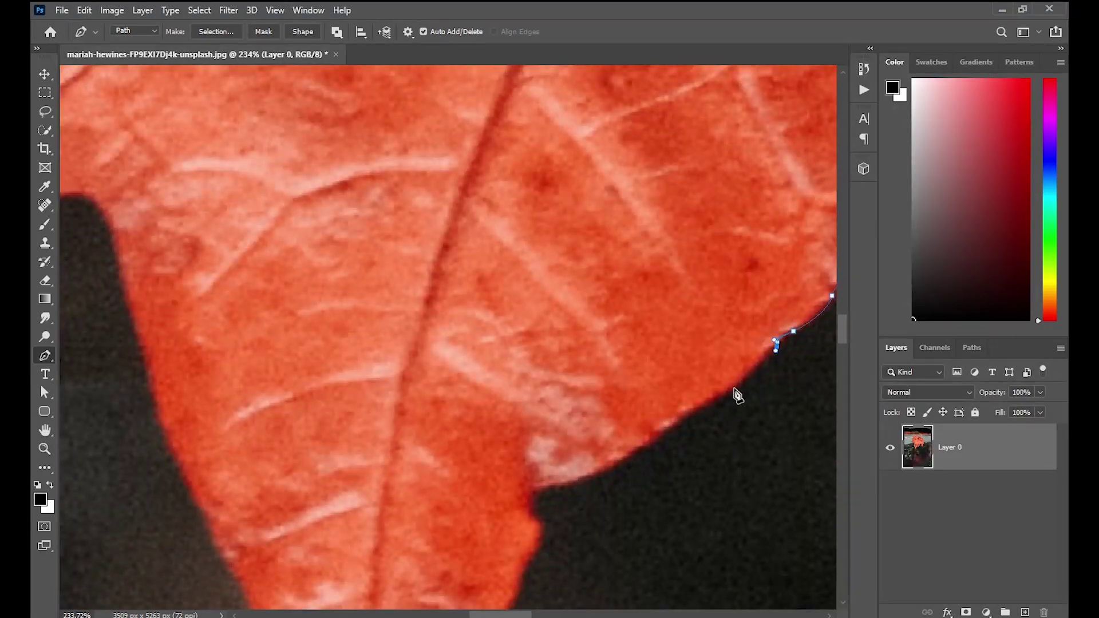
# Follow the lobe's lower edge into the next notch, ending at a sharp corner
pyautogui.moveTo(735, 389); pyautogui.dragTo(627, 457)
pyautogui.moveTo(541, 486); pyautogui.dragTo(482, 487)
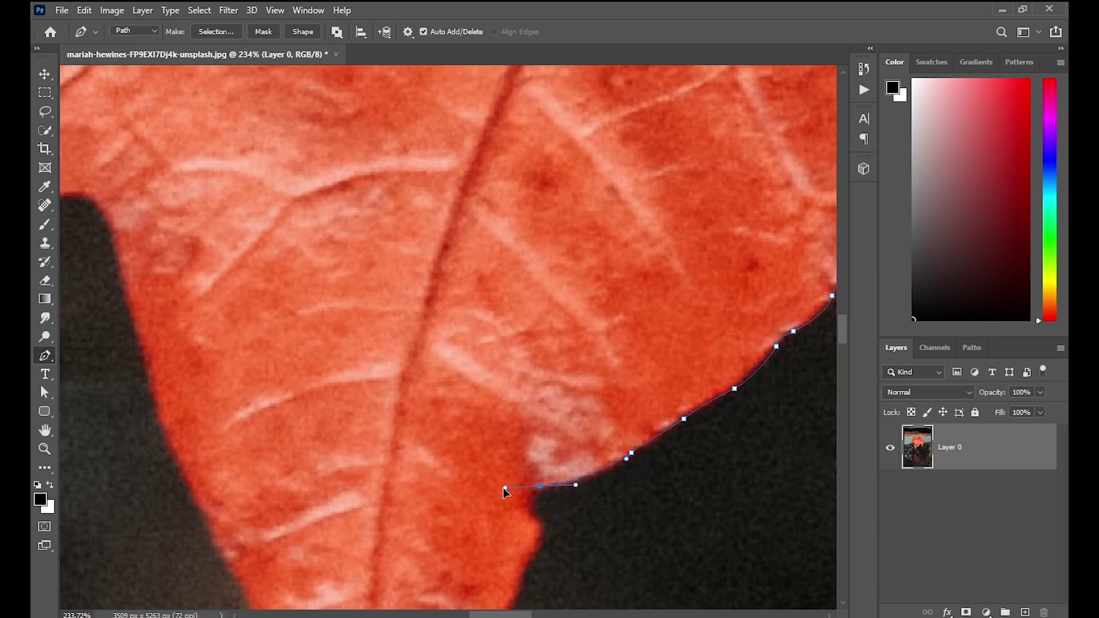
pyautogui.keyDown('alt'); pyautogui.click(540, 486); pyautogui.keyUp('alt')
pyautogui.moveTo(539, 528)
pyautogui.mouseDown()
pyautogui.moveTo(467, 200)
pyautogui.moveTo(464, 211)
pyautogui.mouseUp()
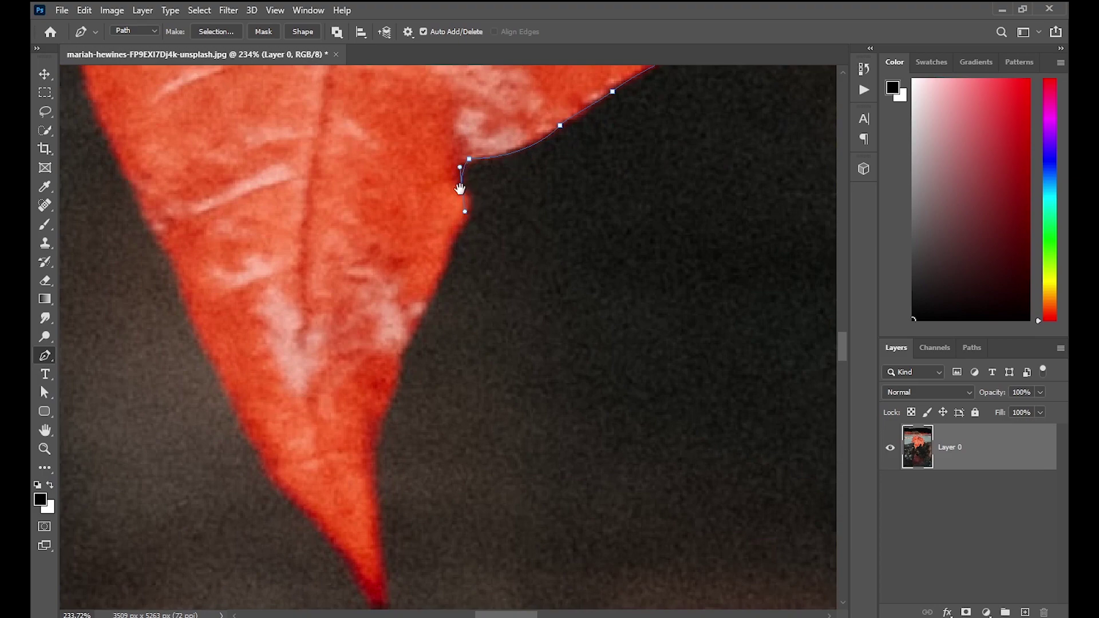
# Extend the outline path down the leaf's edge toward the long bottom tip
pyautogui.moveTo(470, 214); pyautogui.dragTo(448, 259)
pyautogui.moveTo(400, 376)
pyautogui.mouseDown()
pyautogui.moveTo(398, 388)
pyautogui.moveTo(406, 188)
pyautogui.mouseUp()
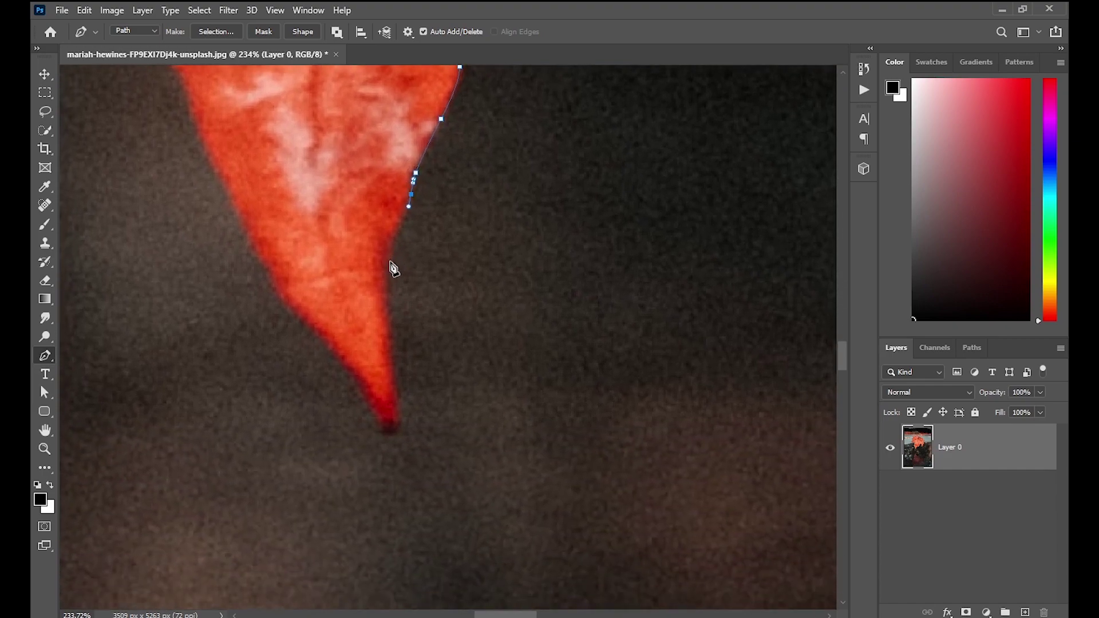
pyautogui.moveTo(391, 258); pyautogui.dragTo(386, 282)
pyautogui.moveTo(391, 359); pyautogui.dragTo(394, 368)
pyautogui.scroll(-2, 406, 372)
# Wrap the path around the pointed bottom tip and curve it back up the left edge
pyautogui.click(399, 365)
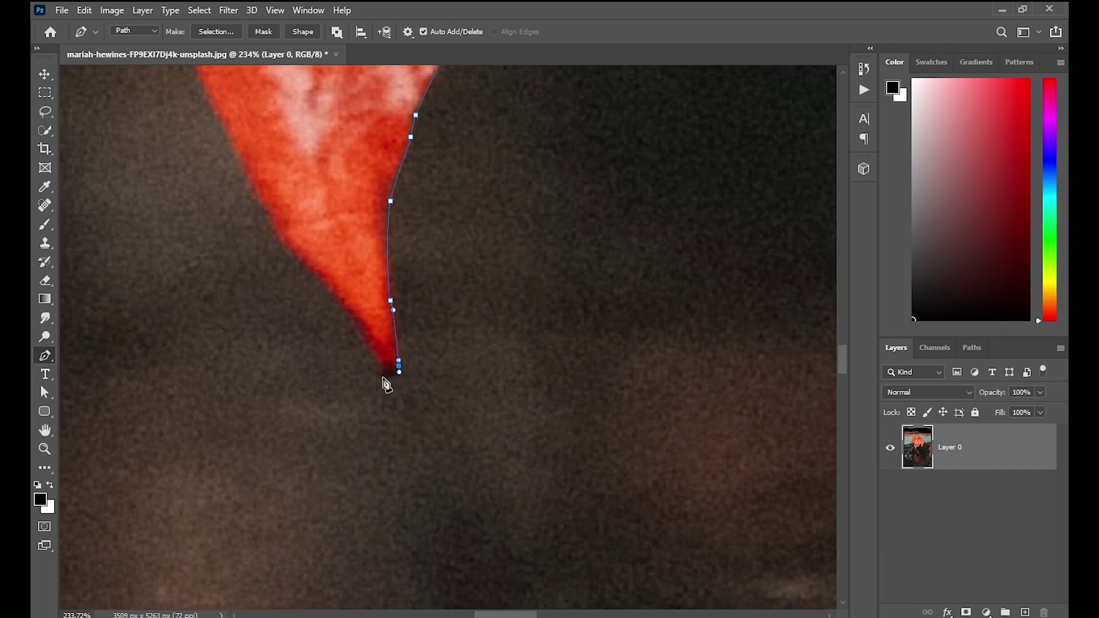
pyautogui.moveTo(378, 368); pyautogui.dragTo(366, 353)
pyautogui.moveTo(326, 287); pyautogui.dragTo(290, 262)
pyautogui.click(274, 229)
pyautogui.moveTo(223, 127); pyautogui.dragTo(550, 498)
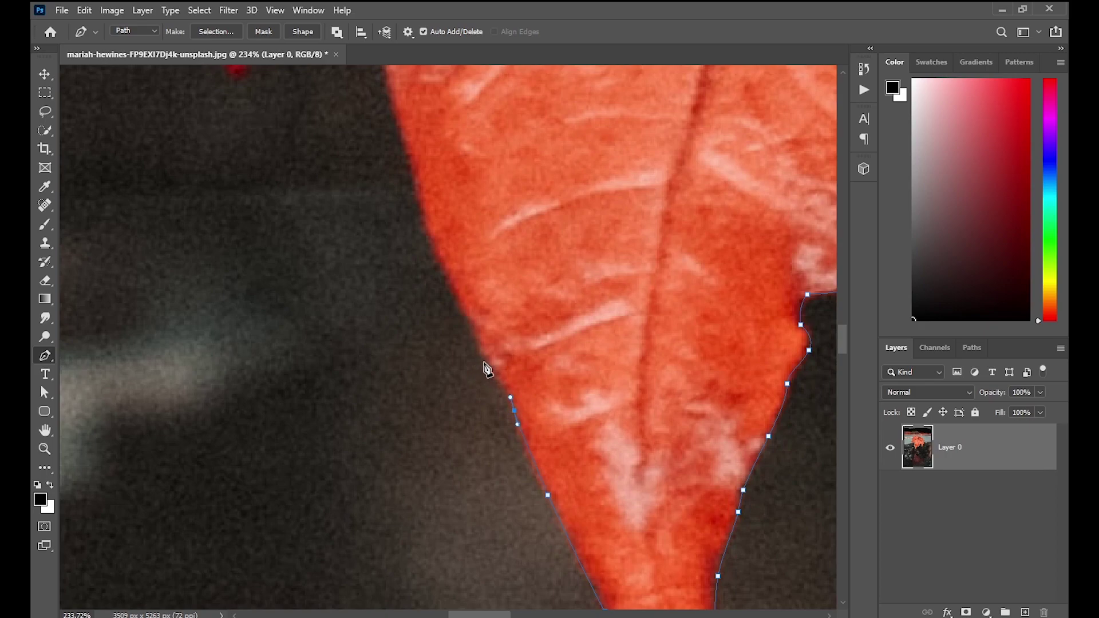
# Add a curved anchor up the leaf's left edge, undoing one misplaced anchor
pyautogui.moveTo(482, 350)
pyautogui.mouseDown()
pyautogui.moveTo(473, 337)
pyautogui.moveTo(610, 596)
pyautogui.mouseUp()
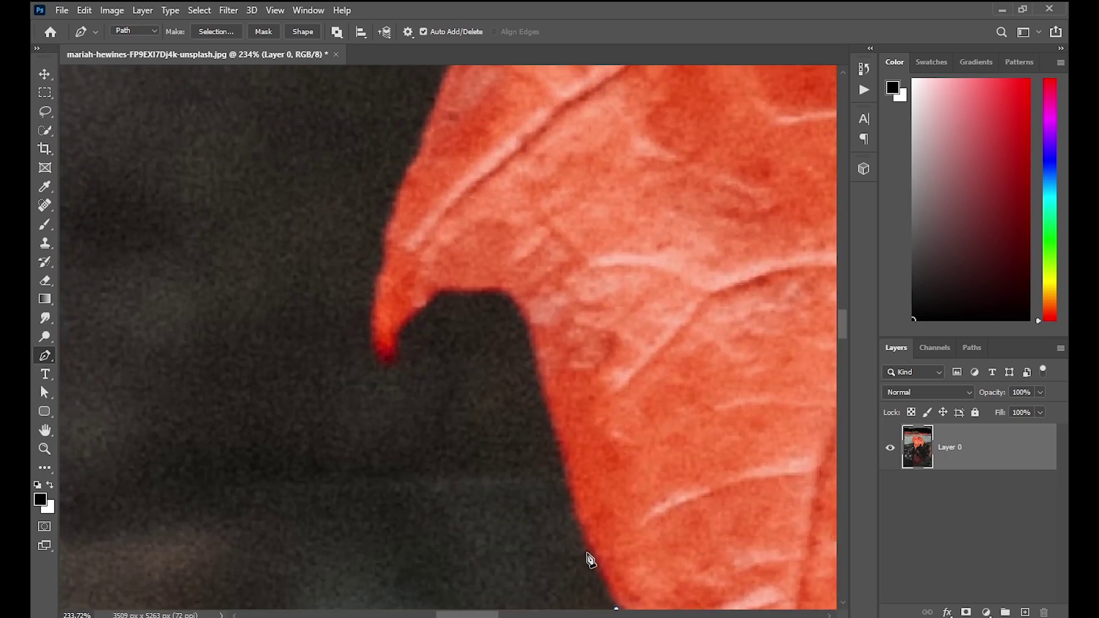
pyautogui.hotkey('ctrl', 'z')
pyautogui.scroll(1, 564, 453)
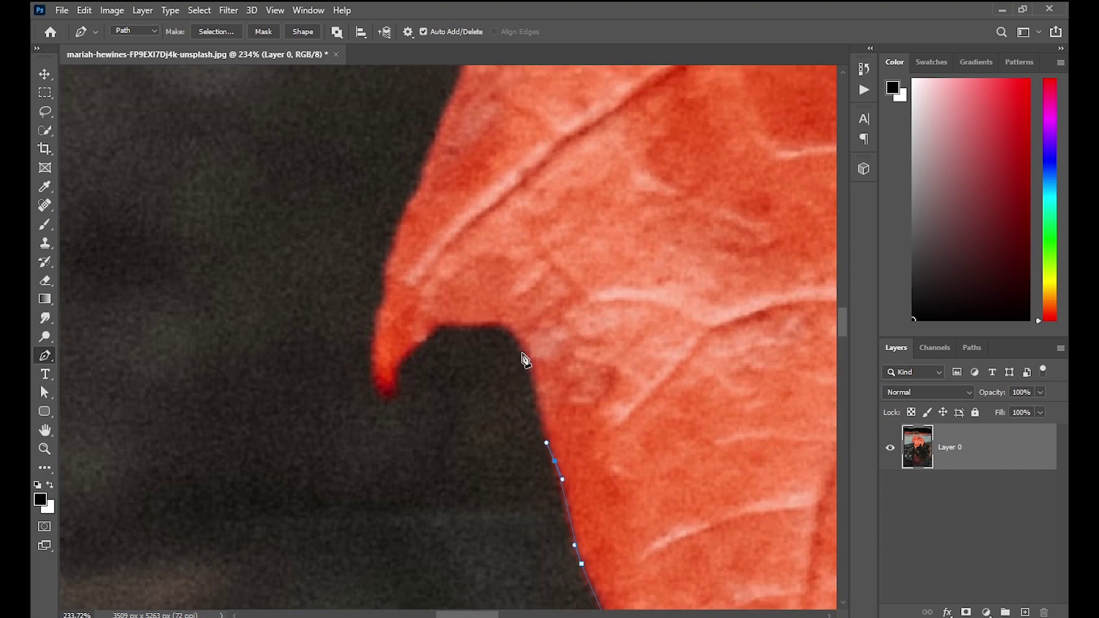
pyautogui.moveTo(520, 346)
pyautogui.mouseDown()
pyautogui.moveTo(457, 329)
pyautogui.moveTo(419, 348)
pyautogui.moveTo(375, 398)
pyautogui.mouseUp()
# Place anchors around the small hooked point, redrawing the overlong and misplaced ones
pyautogui.moveTo(376, 333); pyautogui.dragTo(388, 279)
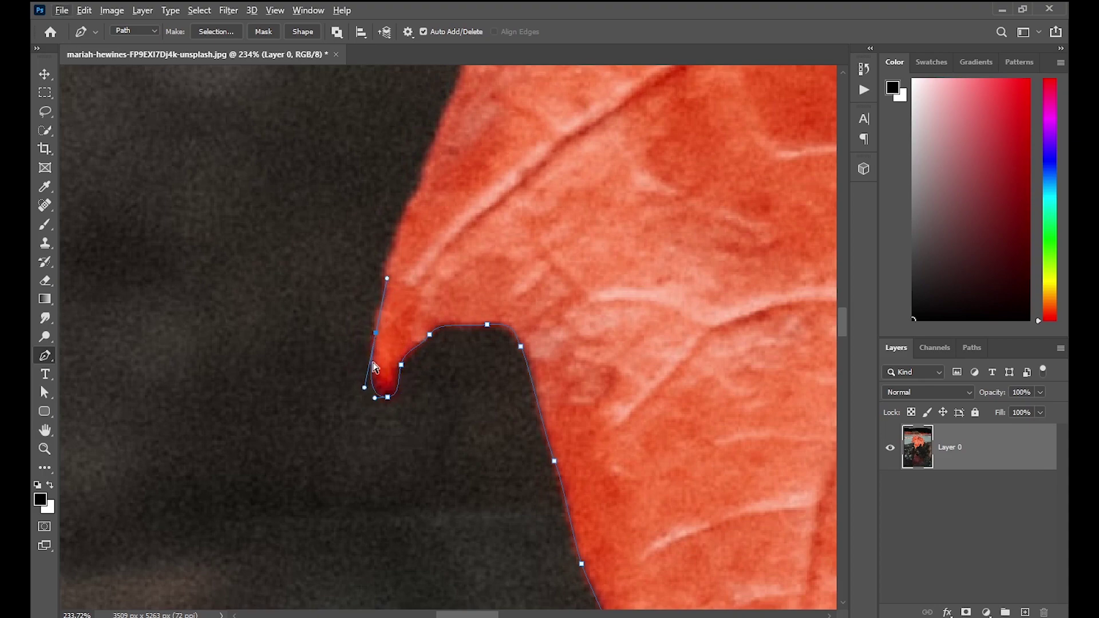
pyautogui.hotkey('ctrl', 'z')
pyautogui.moveTo(370, 361); pyautogui.dragTo(379, 336)
pyautogui.click(375, 319)
pyautogui.hotkey('ctrl', 'z')
pyautogui.moveTo(389, 303); pyautogui.dragTo(389, 304)
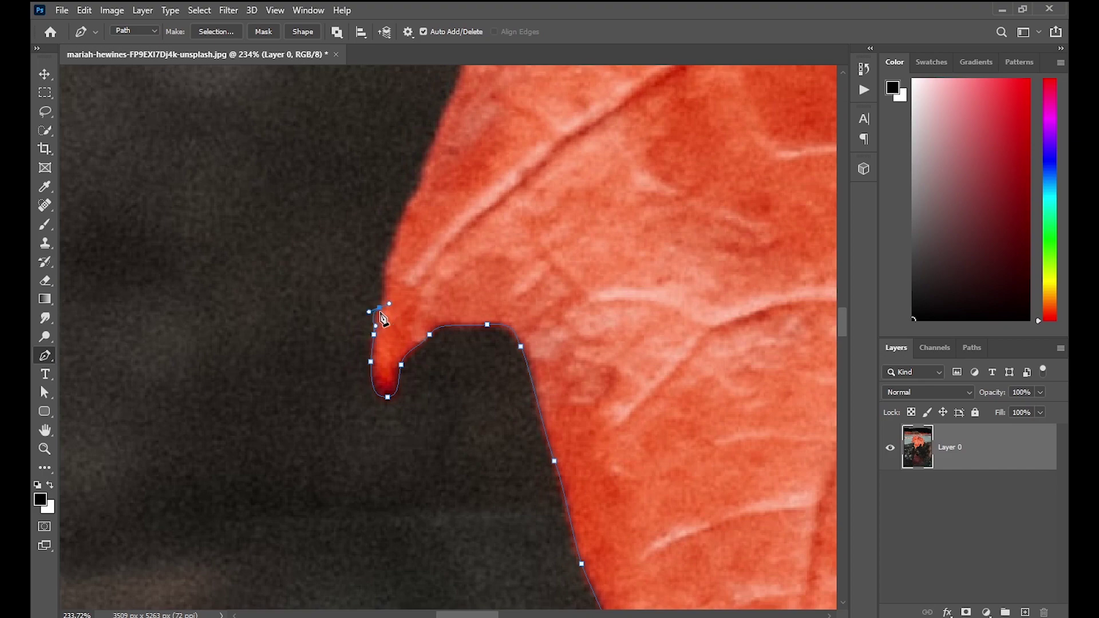
# Trace up the hook's edge with a corner anchor and finish at the hook's tip
pyautogui.scroll(2, 383, 321)
pyautogui.scroll(2, 384, 372)
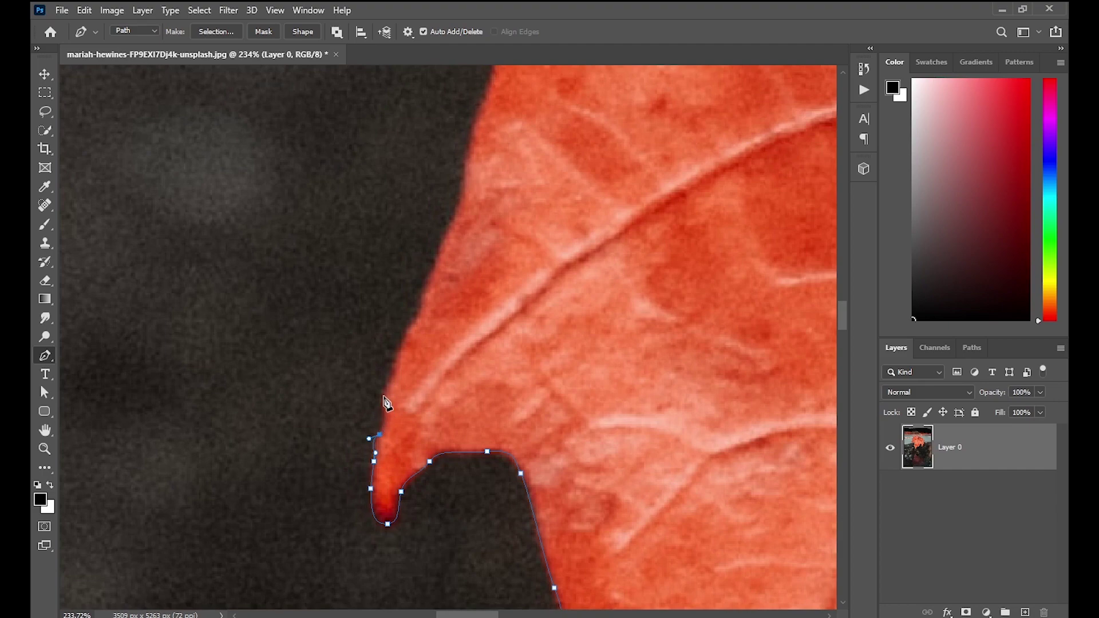
pyautogui.moveTo(382, 396); pyautogui.dragTo(381, 379)
pyautogui.keyDown('alt'); pyautogui.click(382, 396); pyautogui.keyUp('alt')
pyautogui.moveTo(422, 298); pyautogui.dragTo(420, 314)
pyautogui.click(421, 294)
# Continue smooth anchors up the leaf edge to the inner corner of the next notch
pyautogui.moveTo(437, 269)
pyautogui.mouseDown()
pyautogui.moveTo(395, 467)
pyautogui.moveTo(399, 448)
pyautogui.mouseUp()
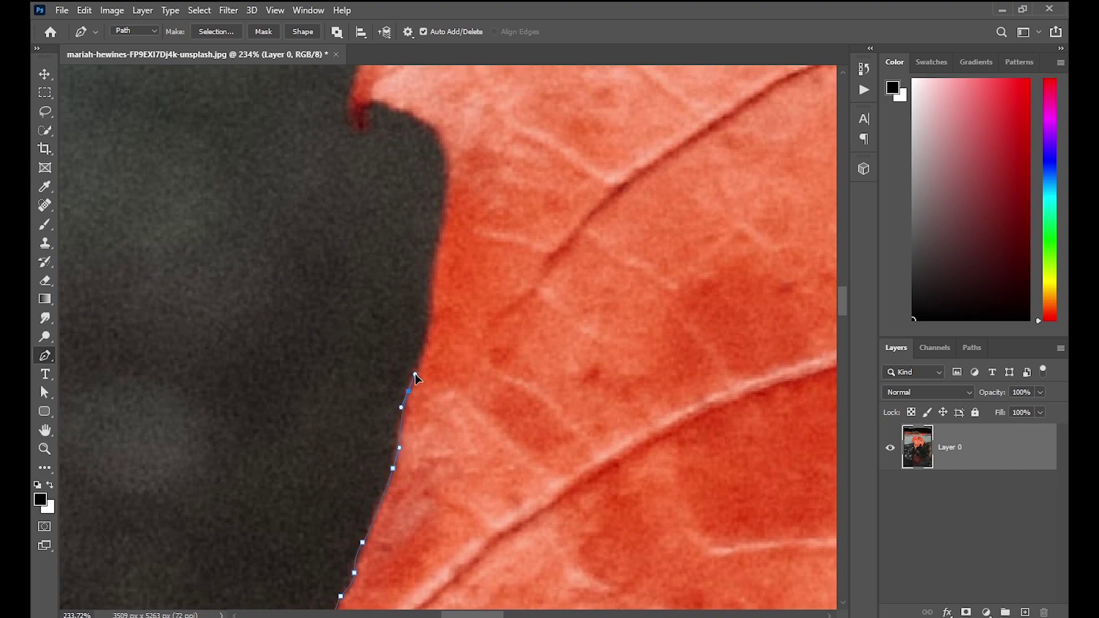
pyautogui.click(418, 366)
pyautogui.scroll(2, 418, 366)
pyautogui.click(424, 377)
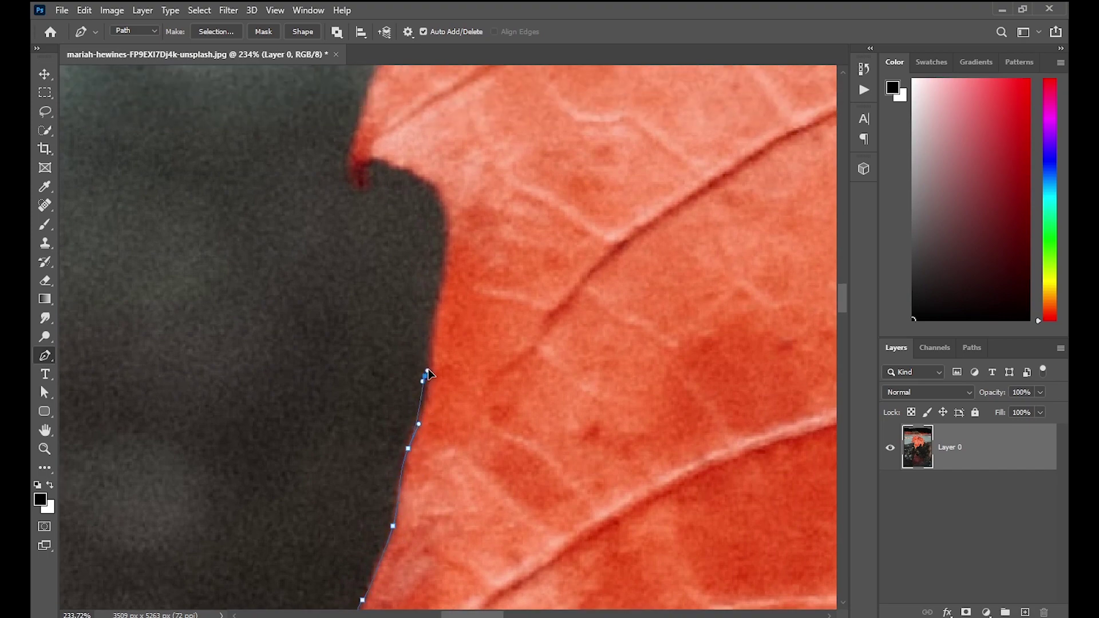
pyautogui.moveTo(428, 373); pyautogui.dragTo(423, 349)
pyautogui.scroll(2, 423, 349)
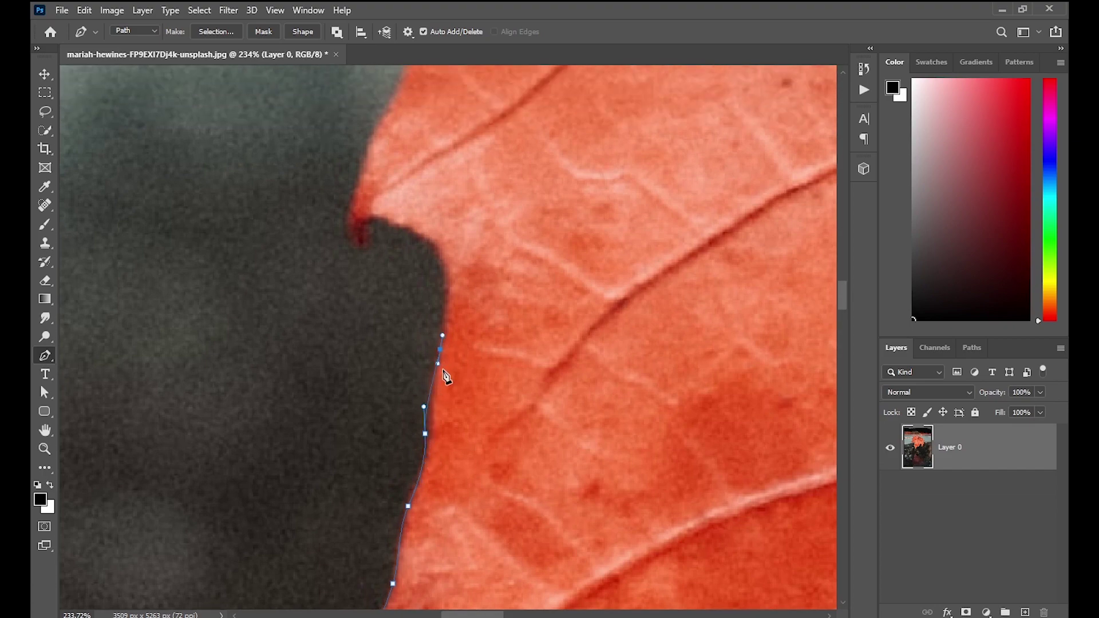
pyautogui.scroll(3, 432, 327)
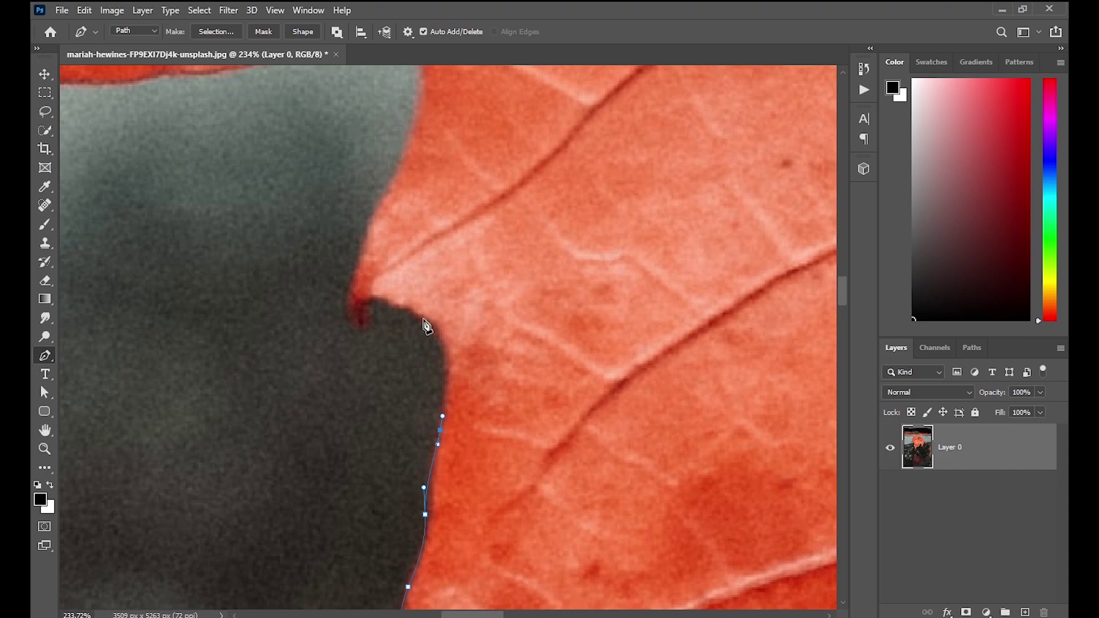
pyautogui.moveTo(423, 317)
pyautogui.mouseDown()
pyautogui.moveTo(383, 290)
pyautogui.moveTo(389, 305)
pyautogui.moveTo(368, 337)
pyautogui.moveTo(358, 329)
pyautogui.moveTo(357, 263)
pyautogui.mouseUp()
pyautogui.moveTo(372, 213)
pyautogui.mouseDown()
pyautogui.moveTo(379, 205)
pyautogui.moveTo(417, 544)
pyautogui.moveTo(437, 593)
pyautogui.mouseUp()
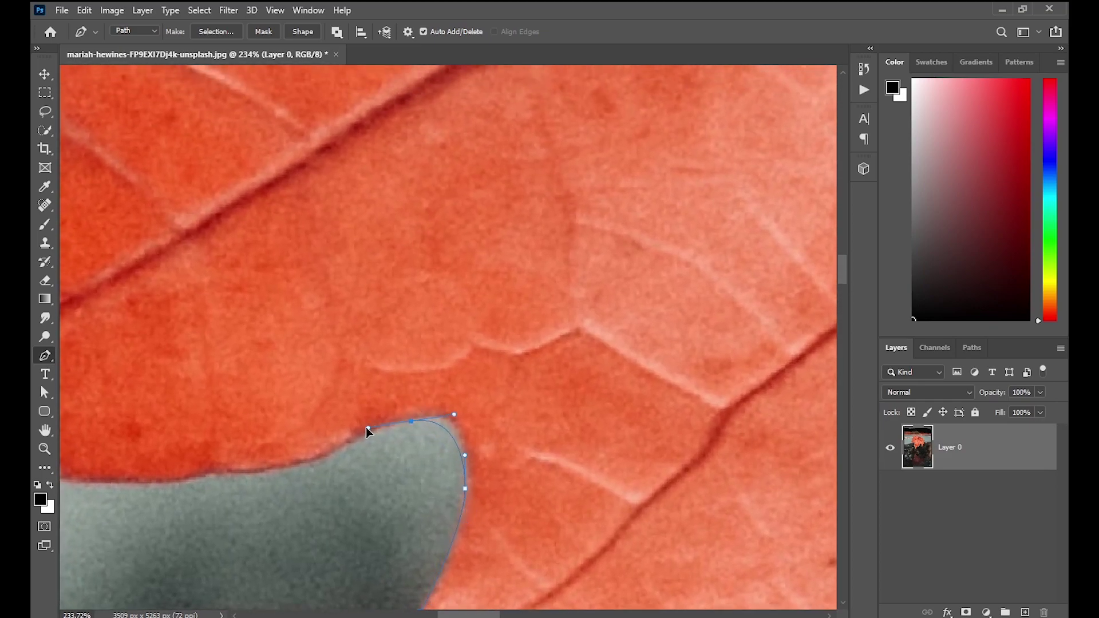
# Trace the lobe's underside with smooth and corner anchors heading left
pyautogui.moveTo(411, 422)
pyautogui.mouseDown()
pyautogui.moveTo(290, 468)
pyautogui.moveTo(630, 422)
pyautogui.mouseUp()
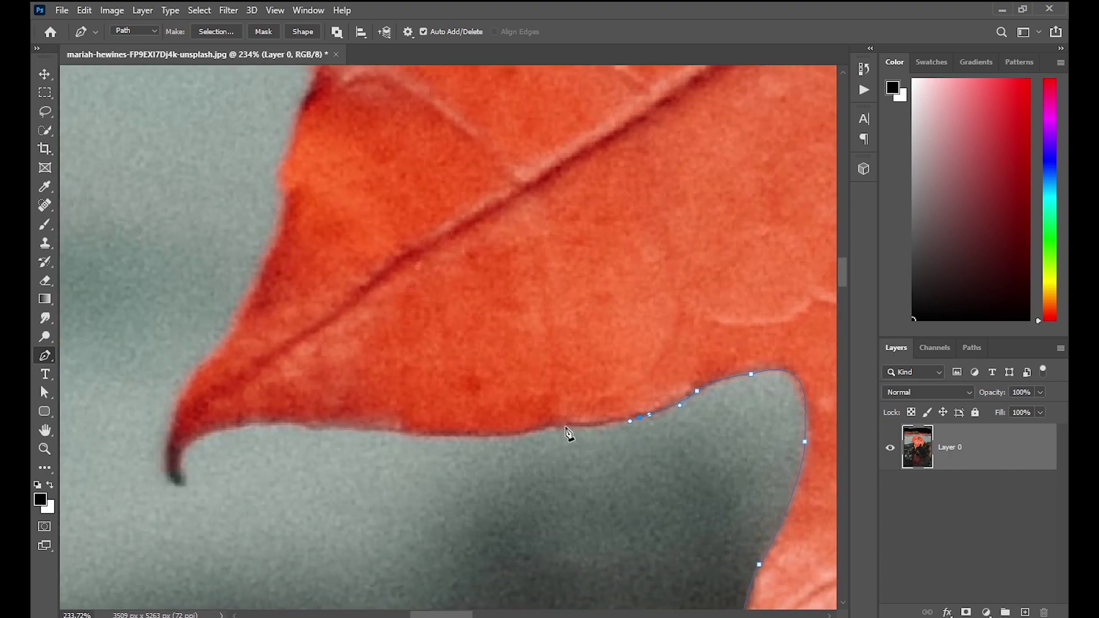
pyautogui.moveTo(531, 430); pyautogui.dragTo(532, 435)
pyautogui.click(540, 431)
pyautogui.moveTo(460, 436); pyautogui.dragTo(441, 435)
pyautogui.moveTo(326, 426); pyautogui.dragTo(258, 426)
pyautogui.keyDown('alt'); pyautogui.click(274, 423); pyautogui.keyUp('alt')
# Wrap the path around the curled tip and up its outer edge, undoing one bad anchor
pyautogui.moveTo(188, 443); pyautogui.dragTo(166, 464)
pyautogui.keyDown('alt'); pyautogui.click(188, 443); pyautogui.keyUp('alt')
pyautogui.moveTo(192, 492); pyautogui.dragTo(182, 490)
pyautogui.hotkey('ctrl', 'z')
pyautogui.moveTo(167, 440); pyautogui.dragTo(175, 415)
pyautogui.moveTo(205, 361); pyautogui.dragTo(235, 336)
# Zoom in to stretch the tip's handle along the curve and make it a corner
pyautogui.scroll(2, 215, 393)
pyautogui.scroll(-1, 189, 321)
pyautogui.scroll(2, 172, 366)
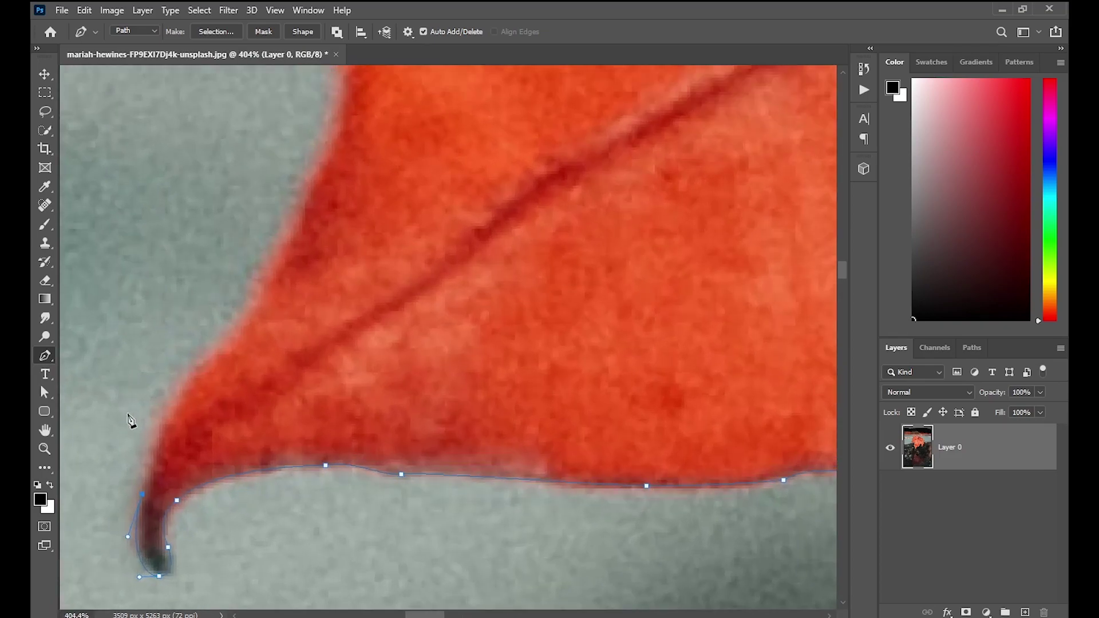
pyautogui.moveTo(228, 338); pyautogui.dragTo(248, 324)
pyautogui.keyDown('alt'); pyautogui.click(200, 364); pyautogui.keyUp('alt')
pyautogui.scroll(-2, 378, 389)
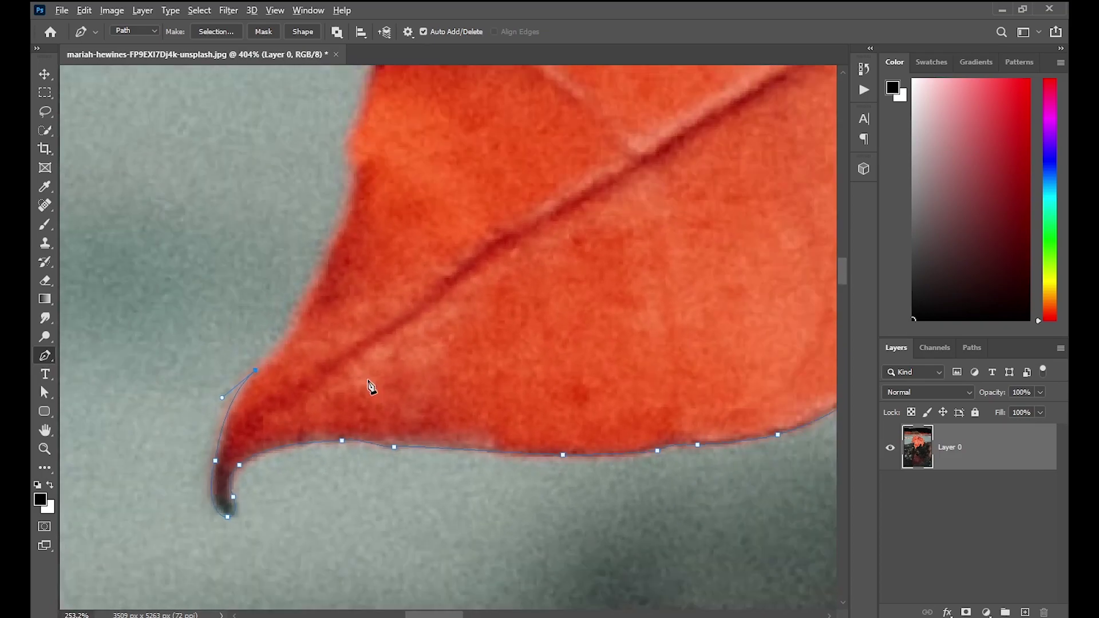
pyautogui.scroll(-2, 280, 388)
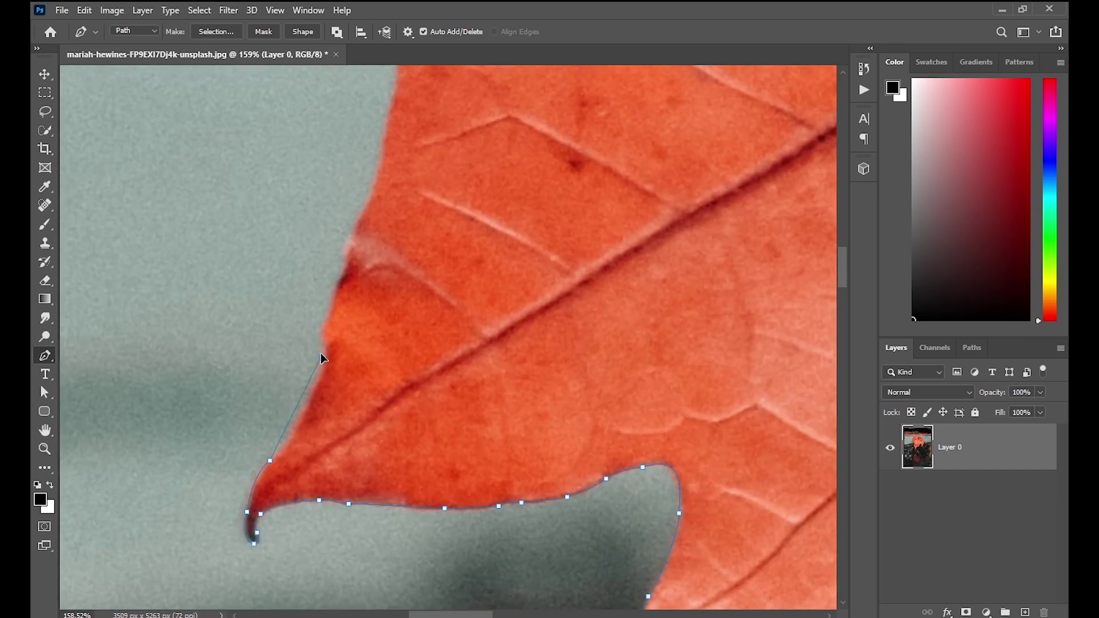
# Add corner anchors up the upper-left lobe's edge, undoing one misplaced point
pyautogui.moveTo(321, 356); pyautogui.dragTo(325, 315)
pyautogui.keyDown('alt'); pyautogui.click(321, 356); pyautogui.keyUp('alt')
pyautogui.moveTo(344, 275)
pyautogui.mouseDown()
pyautogui.moveTo(350, 257)
pyautogui.moveTo(417, 451)
pyautogui.mouseUp()
pyautogui.hotkey('ctrl', 'z')
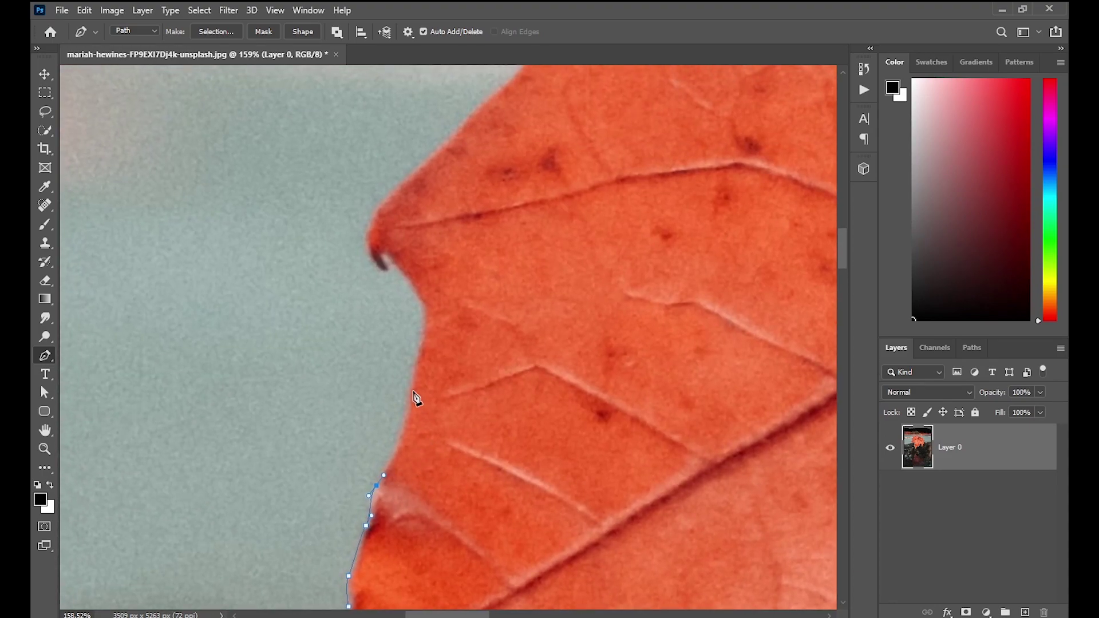
pyautogui.moveTo(415, 357)
pyautogui.mouseDown()
pyautogui.moveTo(425, 280)
pyautogui.moveTo(414, 285)
pyautogui.mouseUp()
pyautogui.keyDown('alt'); pyautogui.click(415, 357); pyautogui.keyUp('alt')
pyautogui.keyDown('alt'); pyautogui.click(384, 263); pyautogui.keyUp('alt')
pyautogui.scroll(1, 363, 250)
pyautogui.moveTo(377, 261); pyautogui.dragTo(392, 231)
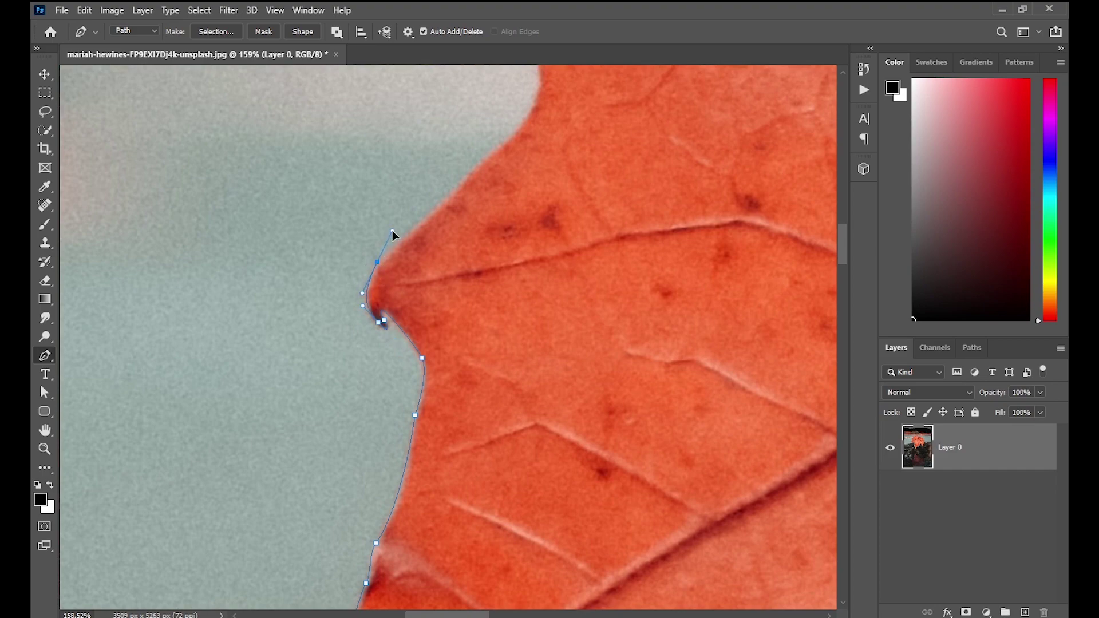
pyautogui.keyDown('alt'); pyautogui.click(377, 261); pyautogui.keyUp('alt')
# Continue anchors up the next lobe edge, replacing a misplaced one
pyautogui.scroll(1, 463, 321)
pyautogui.scroll(1, 492, 292)
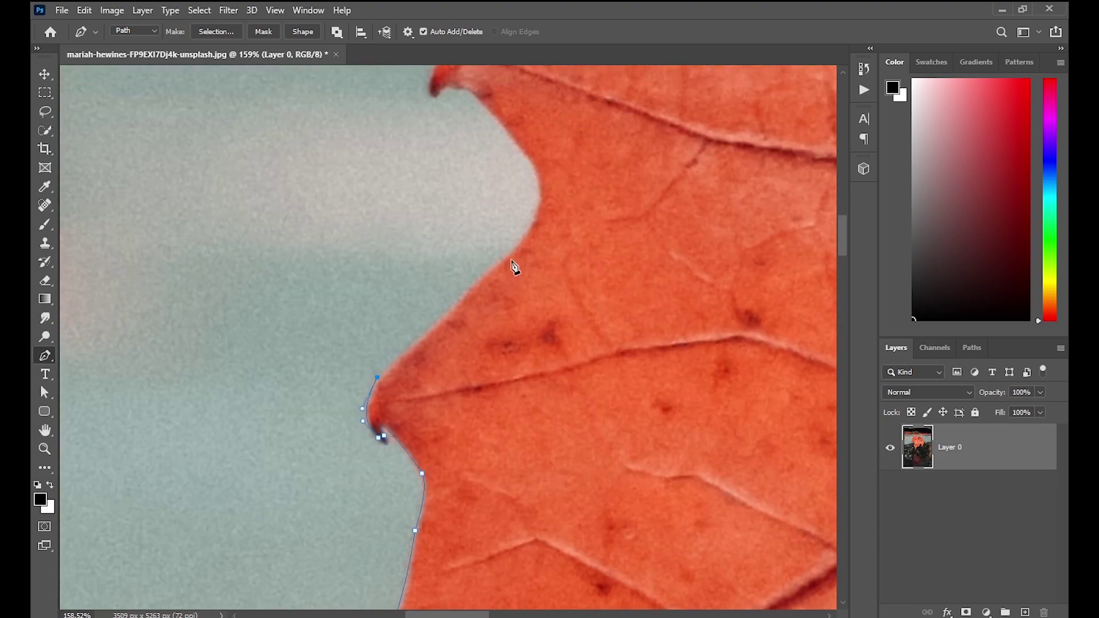
pyautogui.moveTo(510, 255); pyautogui.dragTo(527, 245)
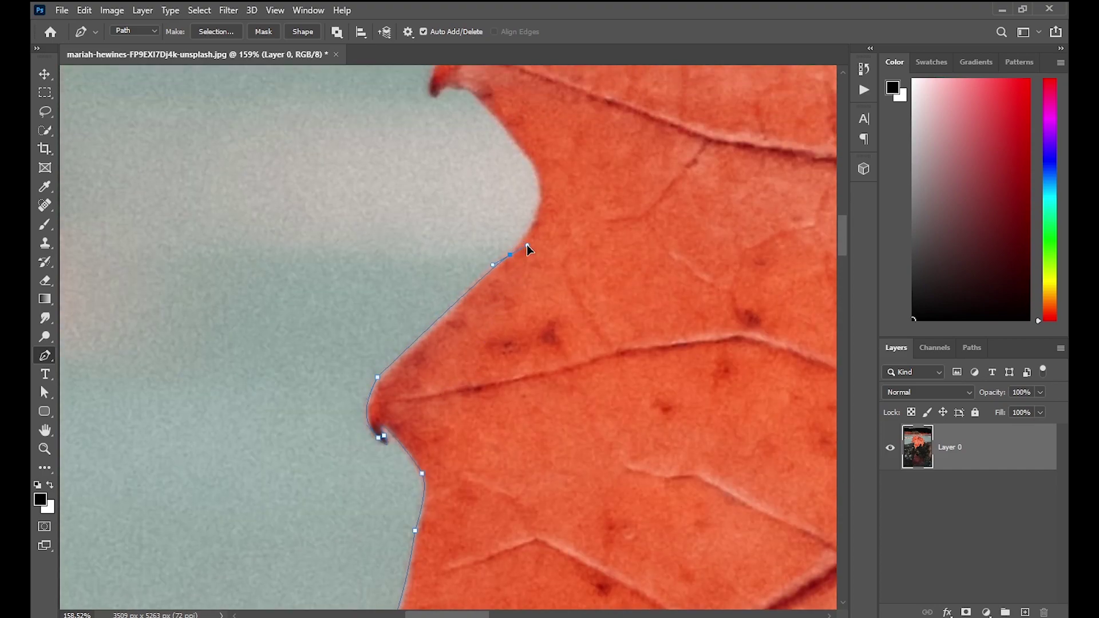
pyautogui.hotkey('ctrl', 'z')
pyautogui.click(453, 308)
pyautogui.click(473, 283)
pyautogui.moveTo(533, 219); pyautogui.dragTo(540, 191)
# Curve the path along the leaf's top edge to the base of the tall pointed lobe
pyautogui.scroll(2, 539, 195)
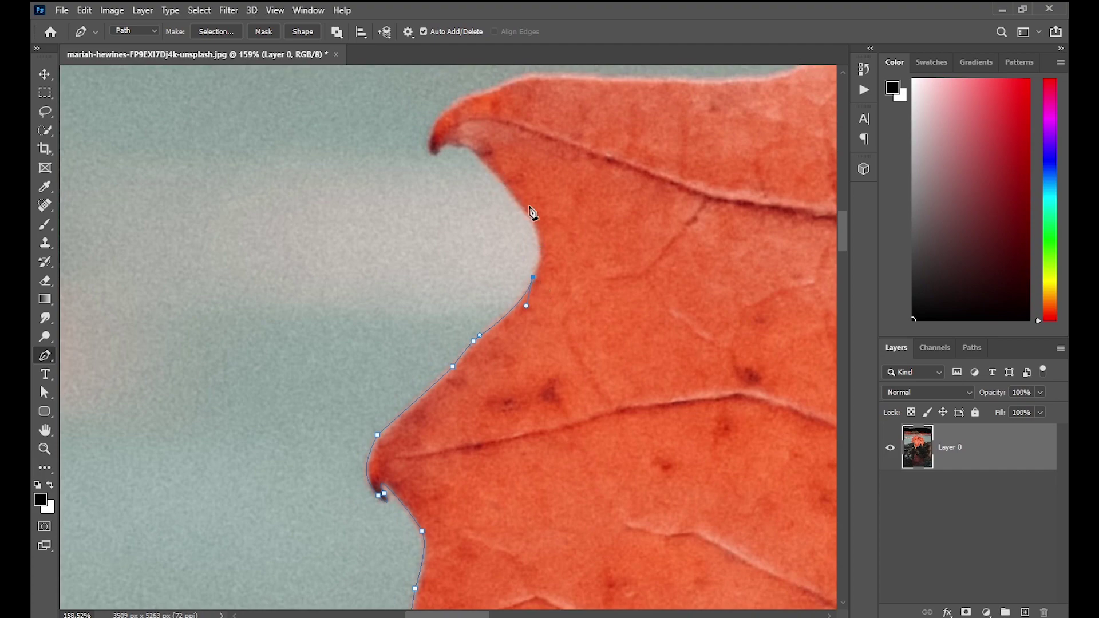
pyautogui.scroll(2, 498, 182)
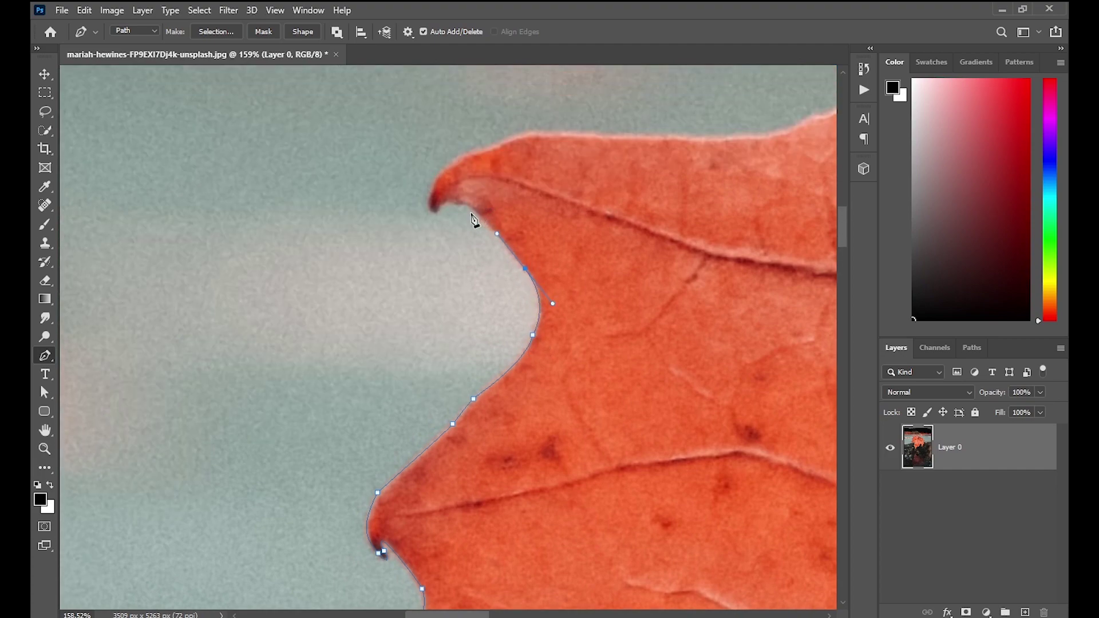
pyautogui.moveTo(469, 204)
pyautogui.mouseDown()
pyautogui.moveTo(452, 205)
pyautogui.moveTo(456, 213)
pyautogui.moveTo(436, 200)
pyautogui.moveTo(442, 171)
pyautogui.moveTo(435, 177)
pyautogui.moveTo(449, 158)
pyautogui.moveTo(444, 166)
pyautogui.moveTo(480, 151)
pyautogui.moveTo(166, 312)
pyautogui.mouseUp()
pyautogui.click(177, 291)
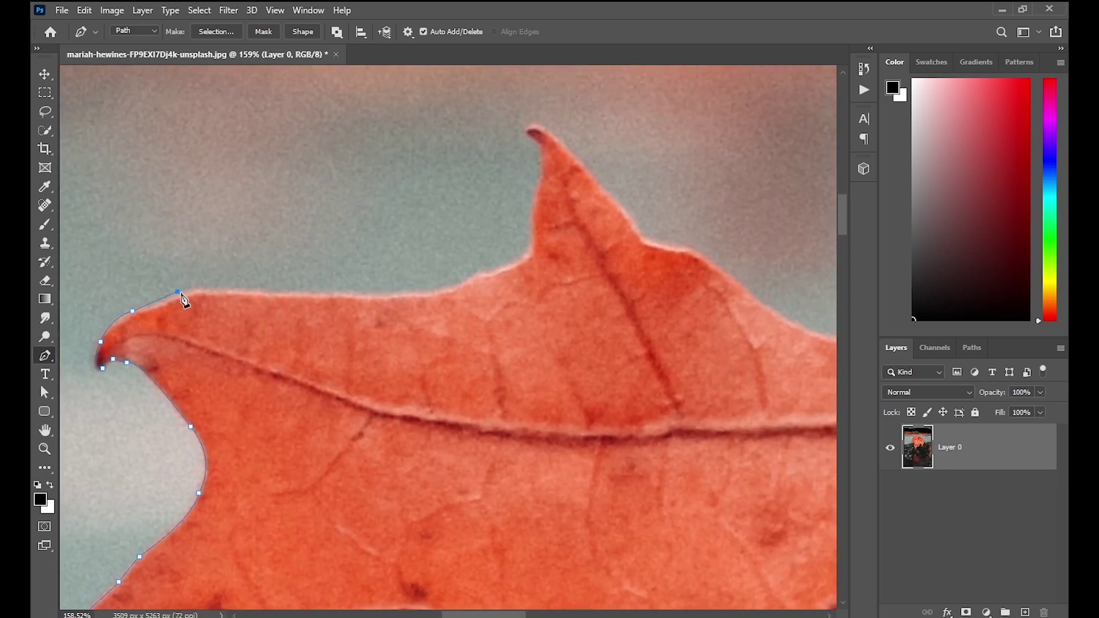
pyautogui.hotkey('ctrl', 'z')
pyautogui.moveTo(180, 293); pyautogui.dragTo(184, 289)
pyautogui.moveTo(409, 294)
pyautogui.mouseDown()
pyautogui.moveTo(529, 254)
pyautogui.moveTo(530, 227)
pyautogui.mouseUp()
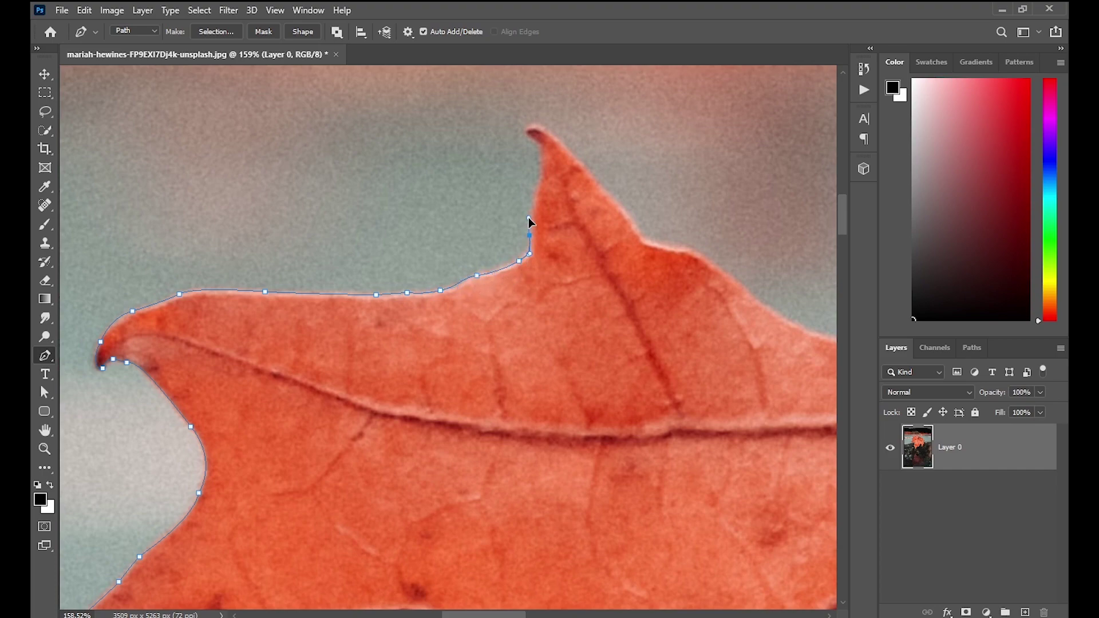
# Zoom in and curve the path up and around the tall pointed tip
pyautogui.scroll(3, 532, 283)
pyautogui.keyDown('alt'); pyautogui.scroll(2, 564, 203); pyautogui.keyUp('alt')
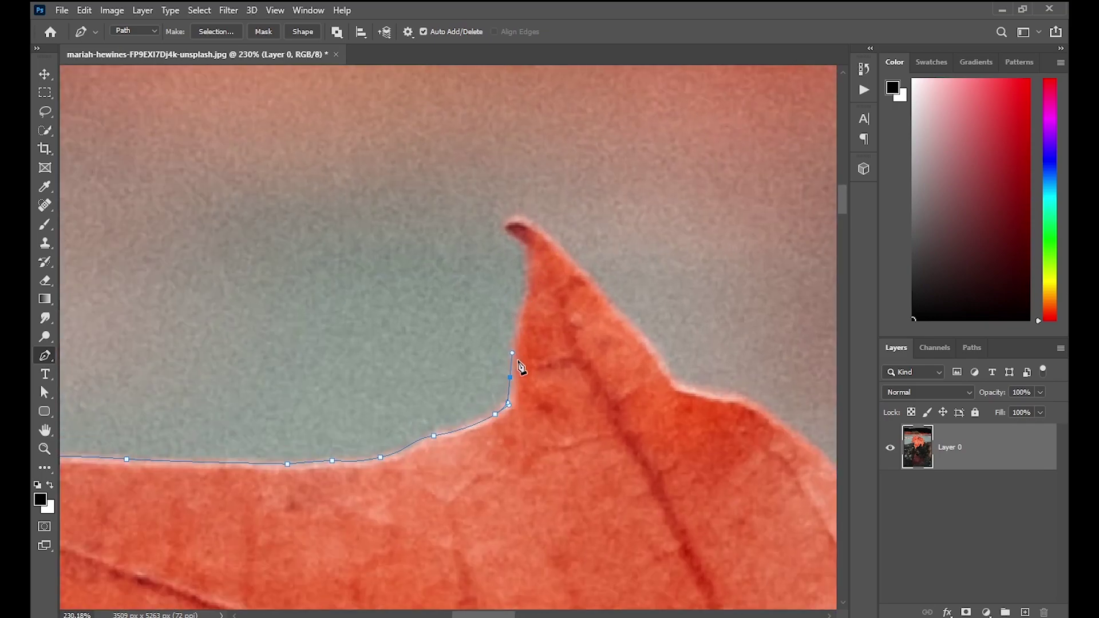
pyautogui.moveTo(524, 290); pyautogui.dragTo(528, 280)
pyautogui.moveTo(515, 237)
pyautogui.mouseDown()
pyautogui.moveTo(503, 230)
pyautogui.moveTo(533, 213)
pyautogui.mouseUp()
pyautogui.moveTo(573, 256); pyautogui.dragTo(577, 260)
pyautogui.moveTo(644, 331); pyautogui.dragTo(649, 339)
pyautogui.moveTo(676, 384); pyautogui.dragTo(229, 292)
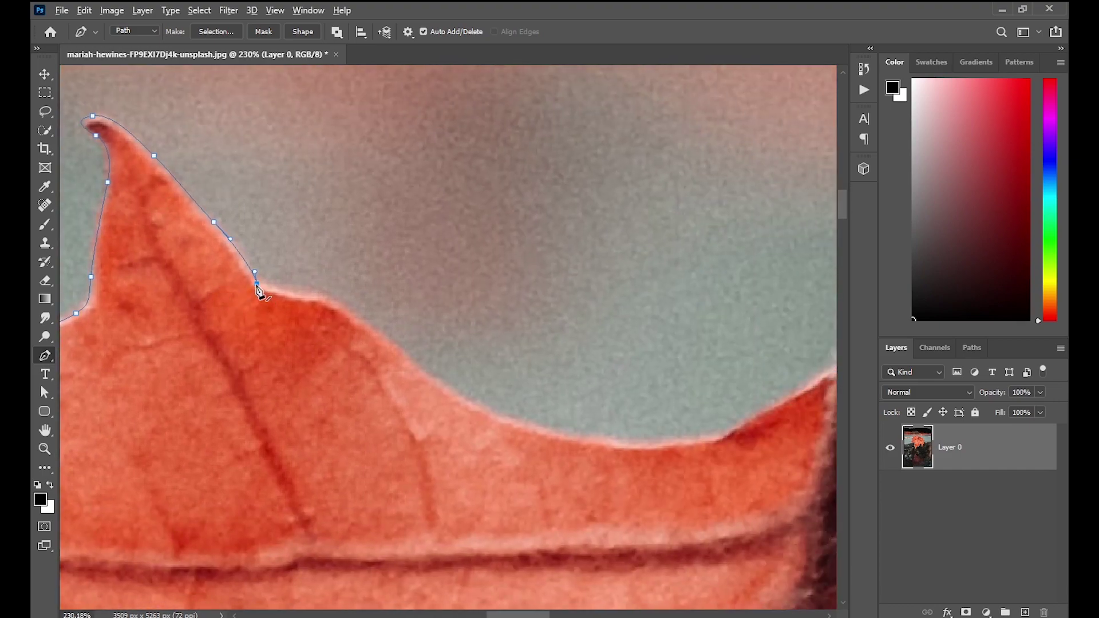
# Run smooth points along the top edge to where it meets the stem
pyautogui.moveTo(318, 293); pyautogui.dragTo(383, 333)
pyautogui.moveTo(482, 407); pyautogui.dragTo(510, 419)
pyautogui.moveTo(608, 440); pyautogui.dragTo(674, 439)
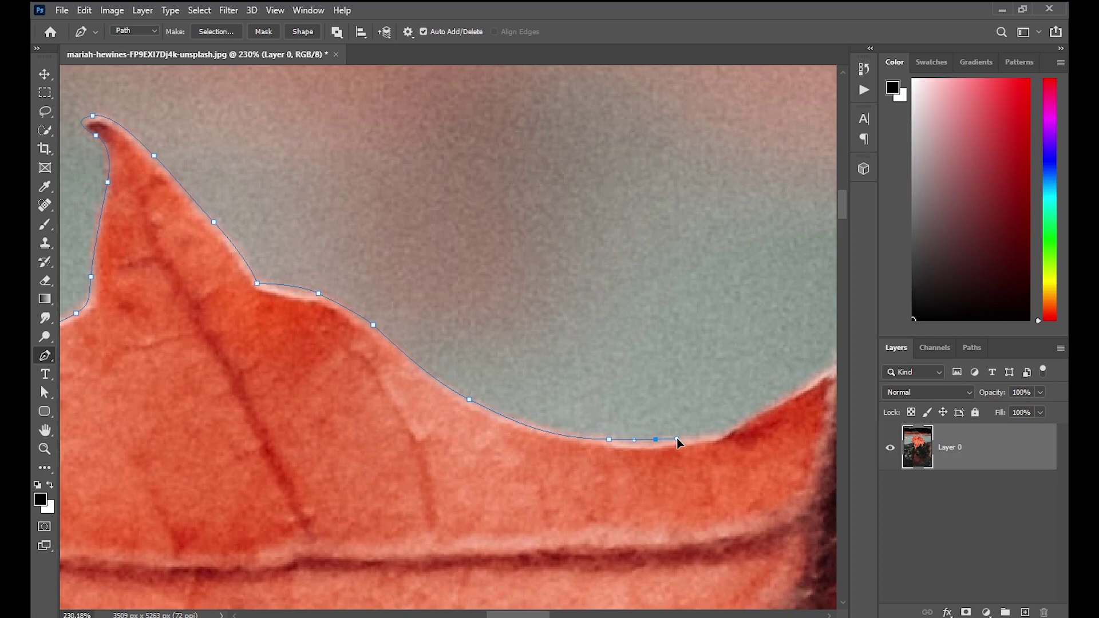
pyautogui.click(730, 429)
pyautogui.moveTo(735, 430)
pyautogui.mouseDown()
pyautogui.moveTo(748, 421)
pyautogui.moveTo(353, 414)
pyautogui.mouseUp()
pyautogui.moveTo(405, 387); pyautogui.dragTo(412, 385)
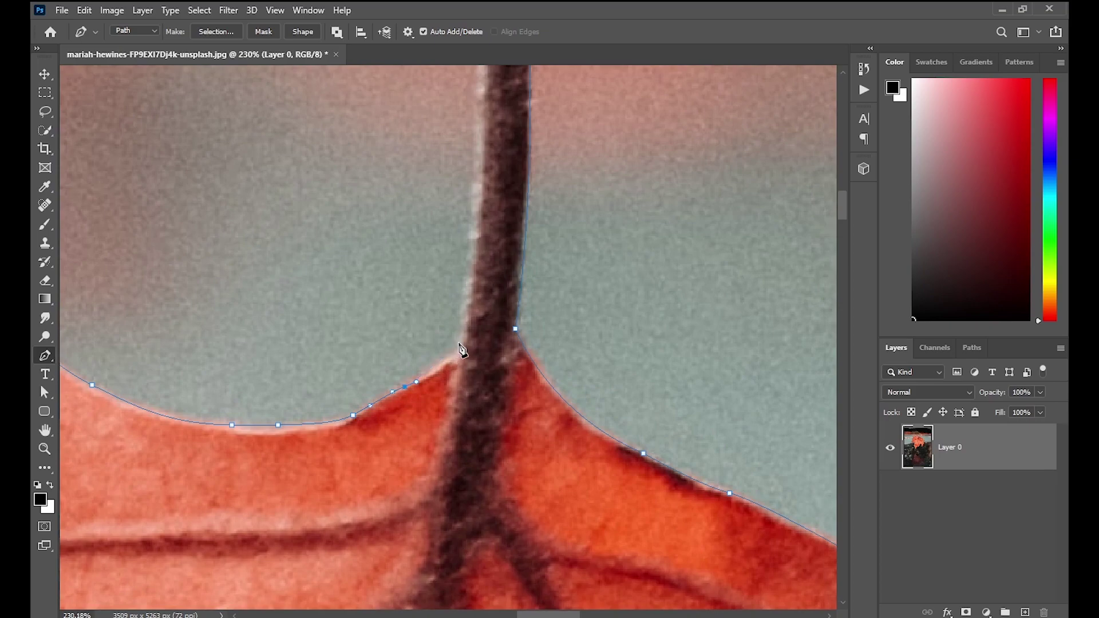
# Set a corner at the stem's base and add points up its left edge
pyautogui.moveTo(463, 331); pyautogui.dragTo(468, 312)
pyautogui.keyDown('alt'); pyautogui.click(462, 331); pyautogui.keyUp('alt')
pyautogui.scroll(3, 512, 395)
pyautogui.scroll(-2, 515, 370)
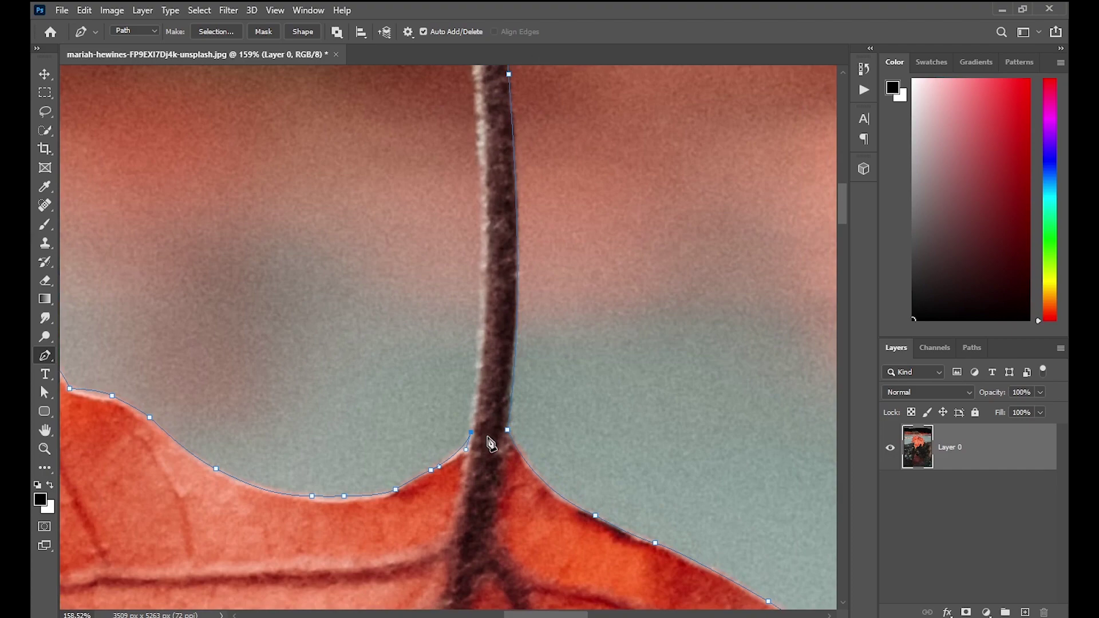
pyautogui.scroll(2, 490, 441)
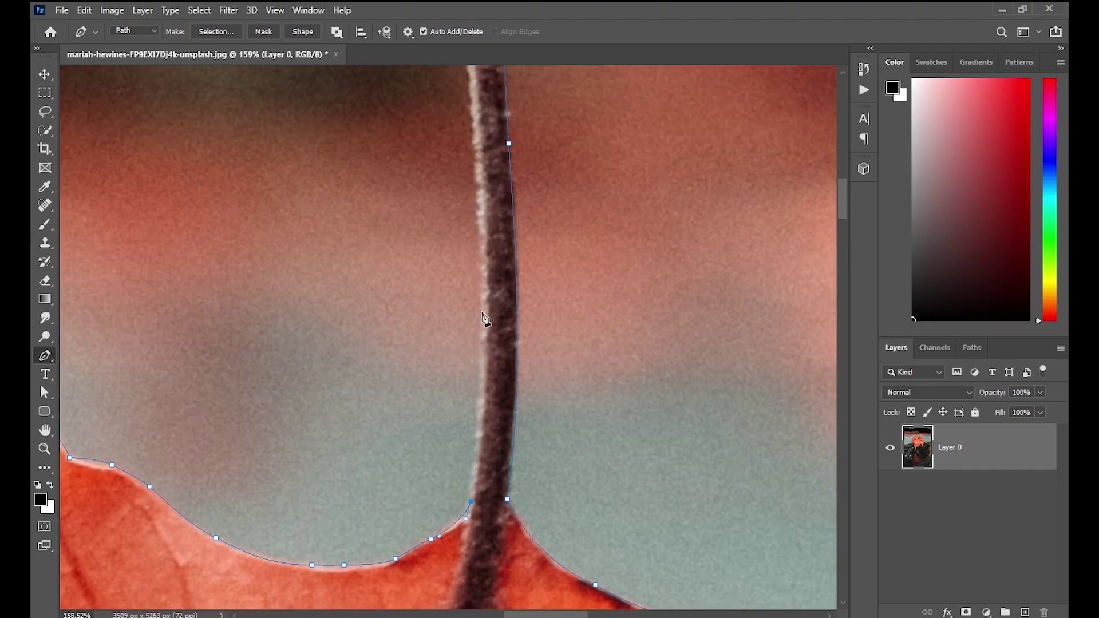
pyautogui.click(483, 290)
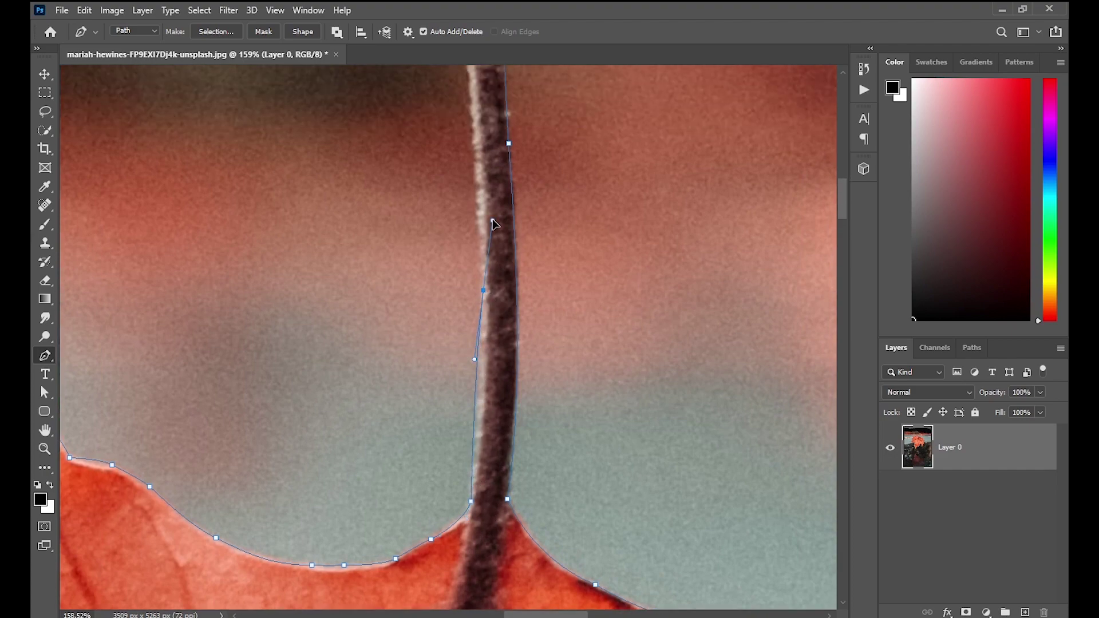
pyautogui.click(483, 173)
pyautogui.click(483, 406)
pyautogui.scroll(2, 474, 236)
pyautogui.scroll(2, 474, 241)
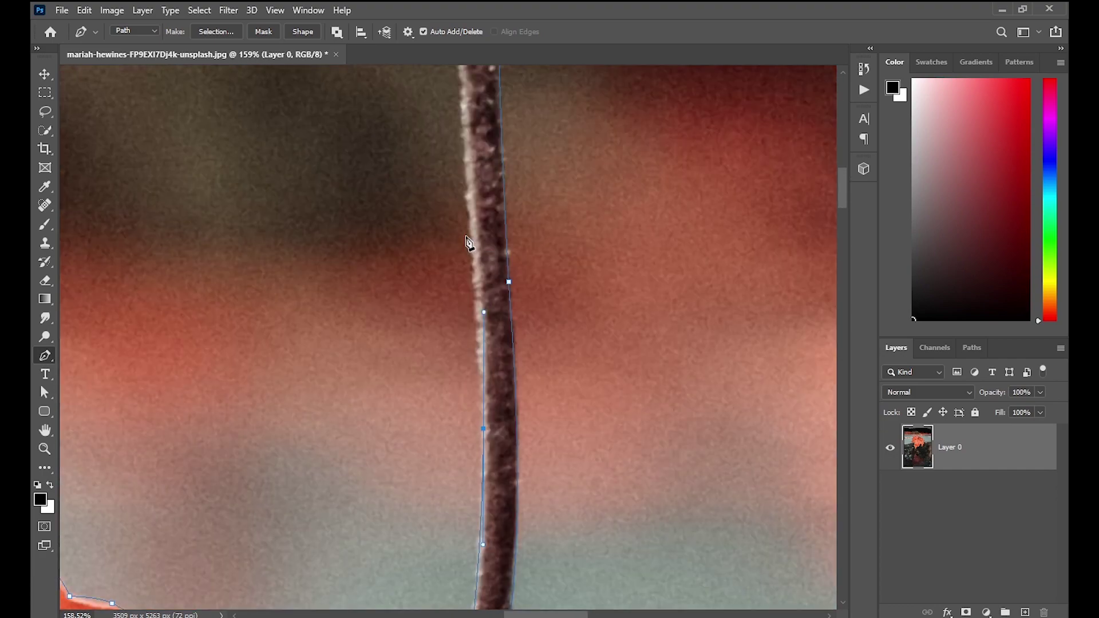
# Redo the stem's curve after undoing misplaced points, closing the path at the stem tip
pyautogui.click(471, 225)
pyautogui.moveTo(464, 186); pyautogui.dragTo(465, 167)
pyautogui.hotkey('ctrl', 'z')
pyautogui.hotkey('ctrl', 'z')
pyautogui.hotkey('ctrl', 'z')
pyautogui.moveTo(475, 312); pyautogui.dragTo(475, 282)
pyautogui.scroll(2, 479, 280)
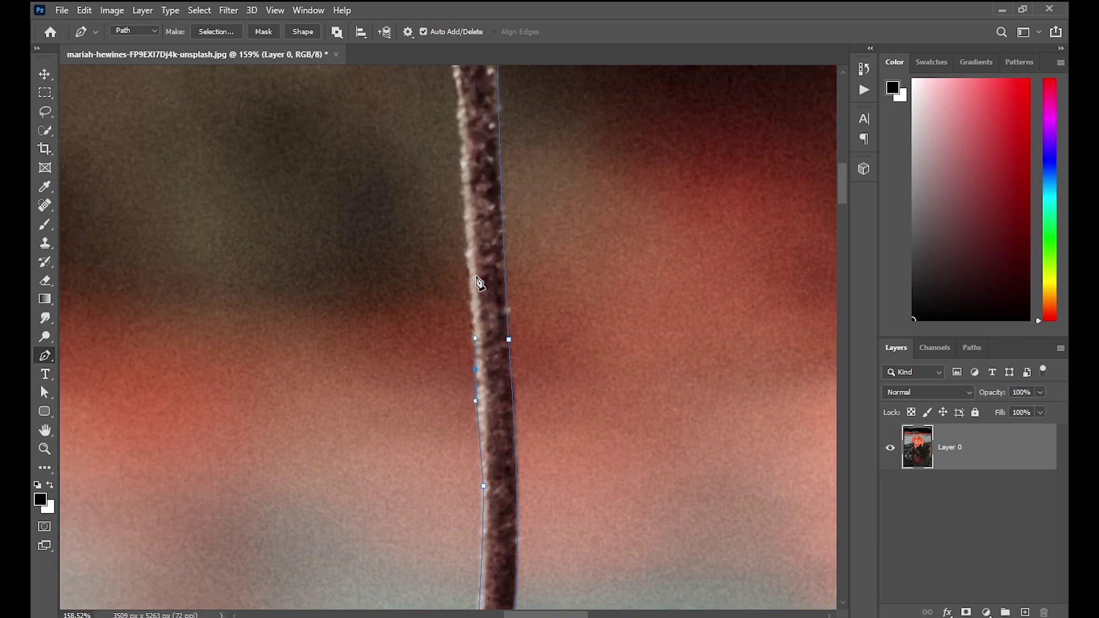
pyautogui.scroll(2, 468, 263)
pyautogui.scroll(2, 470, 326)
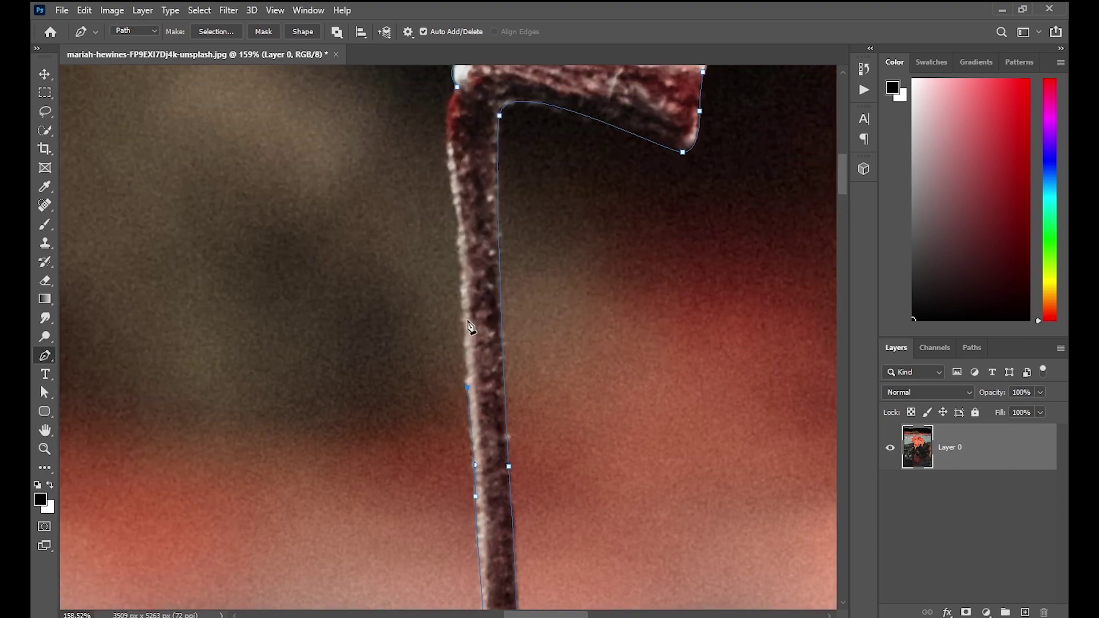
# Dismiss the path's context menu and zoom out to view the whole traced leaf
pyautogui.rightClick(464, 298)
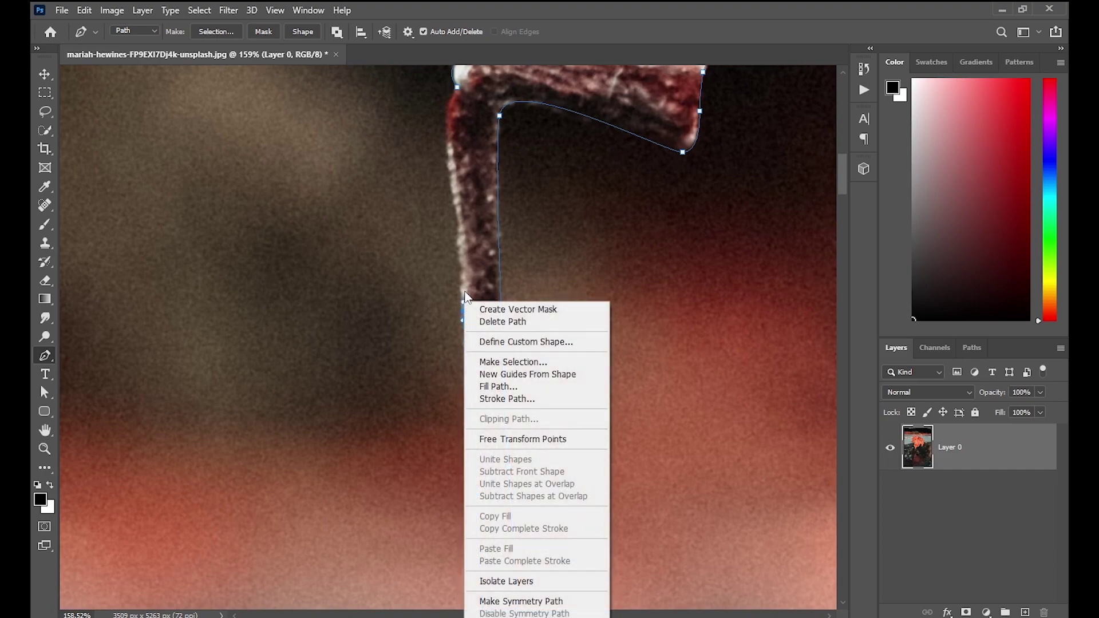
pyautogui.press('Escape')
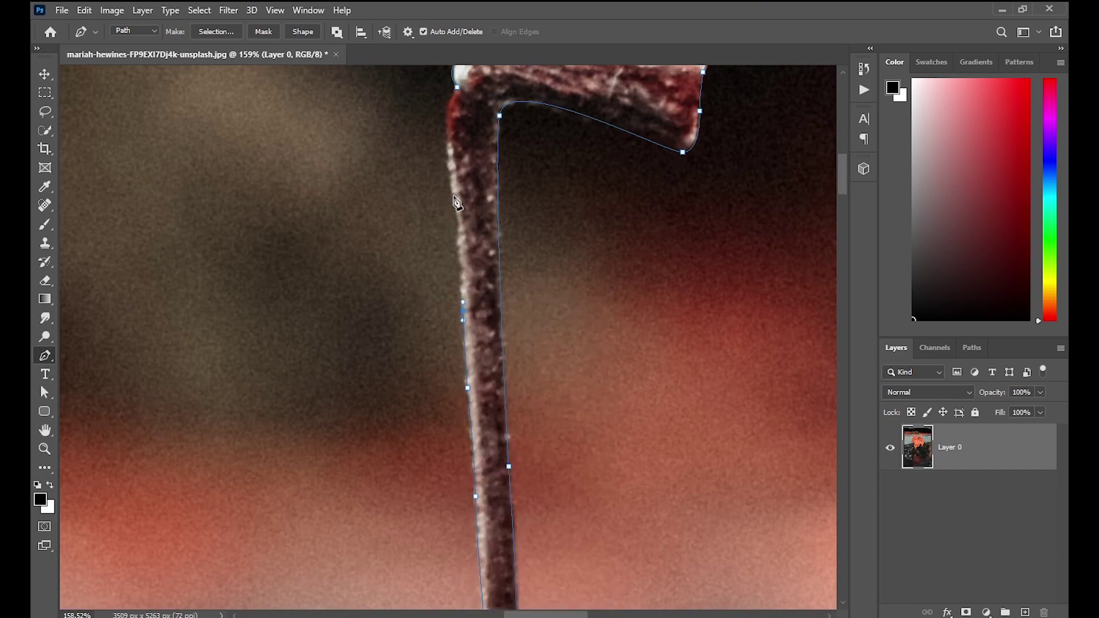
pyautogui.scroll(2, 451, 191)
pyautogui.scroll(1, 451, 190)
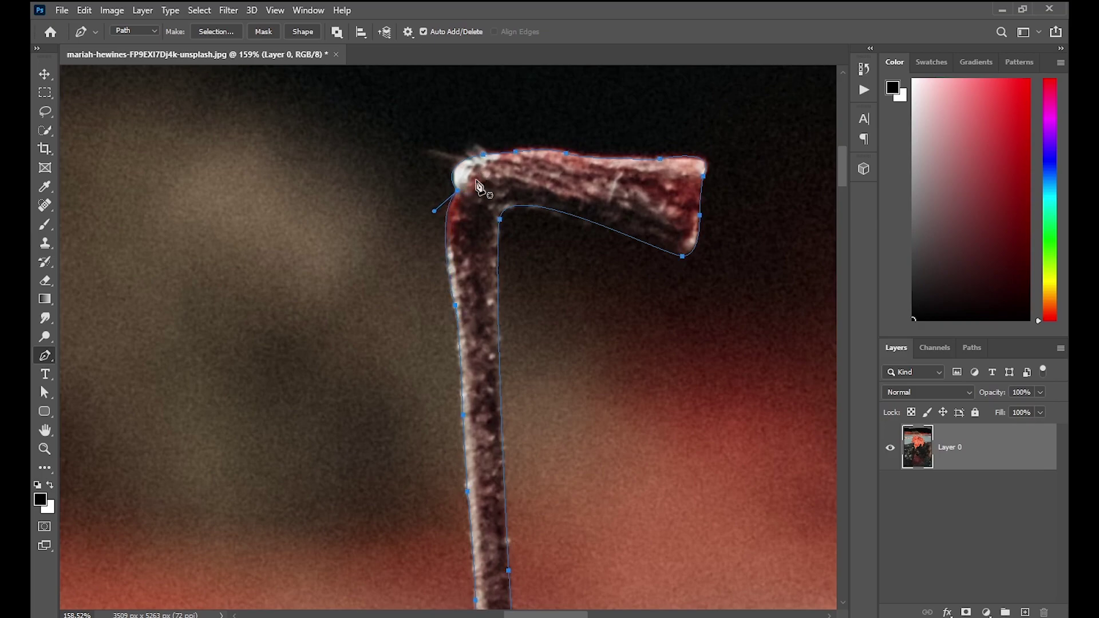
pyautogui.scroll(-2, 455, 206)
pyautogui.scroll(-2, 455, 212)
pyautogui.scroll(-2, 474, 404)
pyautogui.scroll(1, 503, 349)
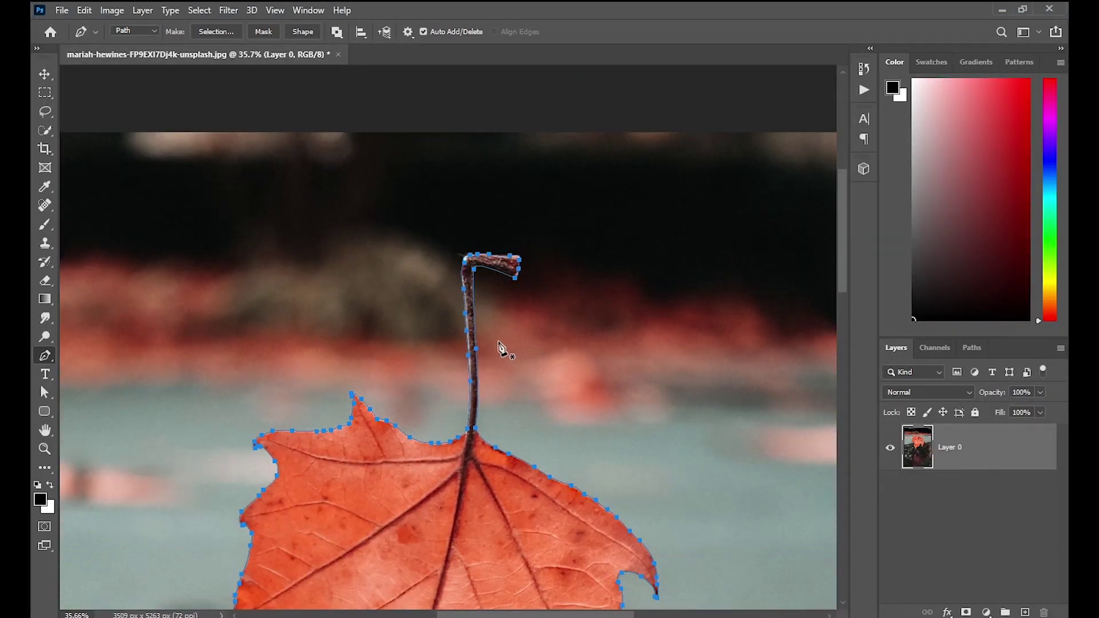
pyautogui.scroll(1, 504, 348)
# Turn the finished path into a selection and copy the leaf onto its own layer
pyautogui.rightClick(480, 442)
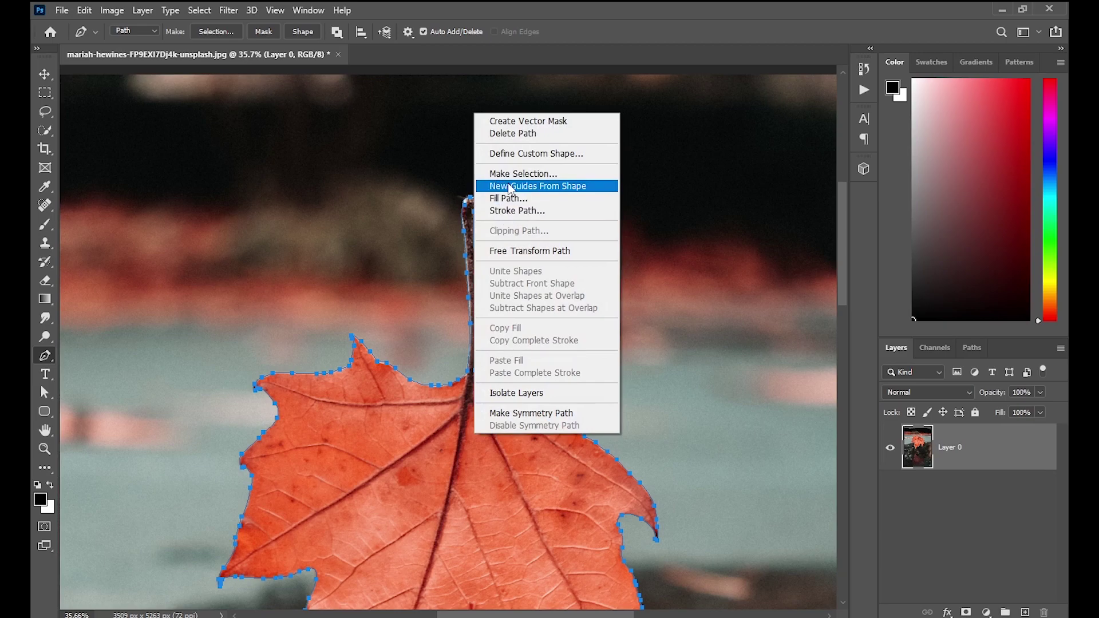
pyautogui.click(513, 174)
pyautogui.click(623, 162)
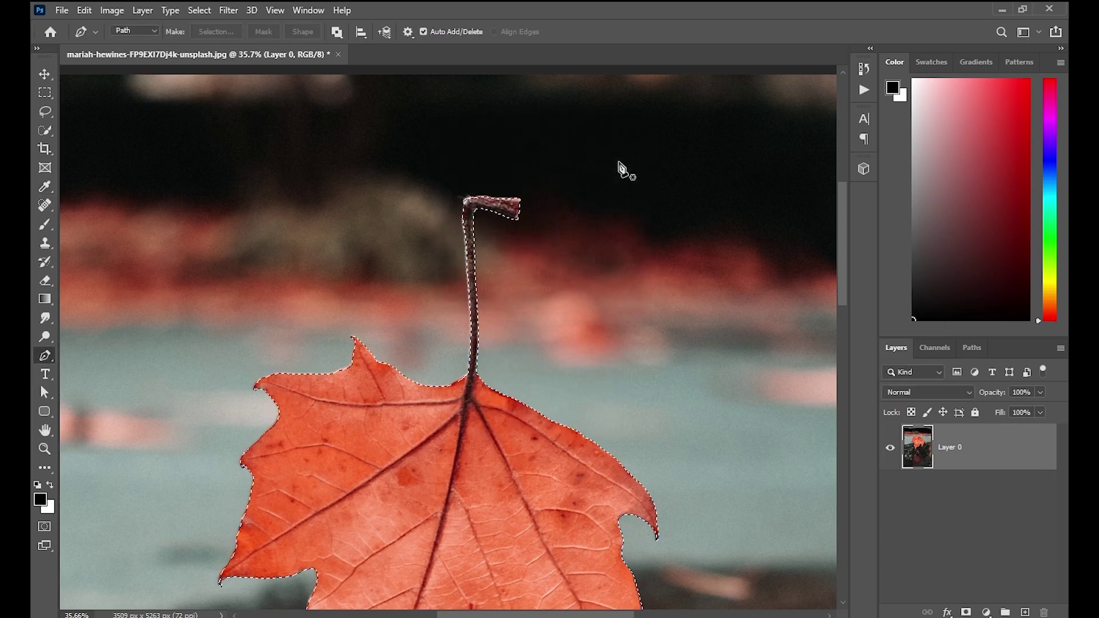
pyautogui.scroll(-1, 504, 344)
pyautogui.scroll(-1, 525, 367)
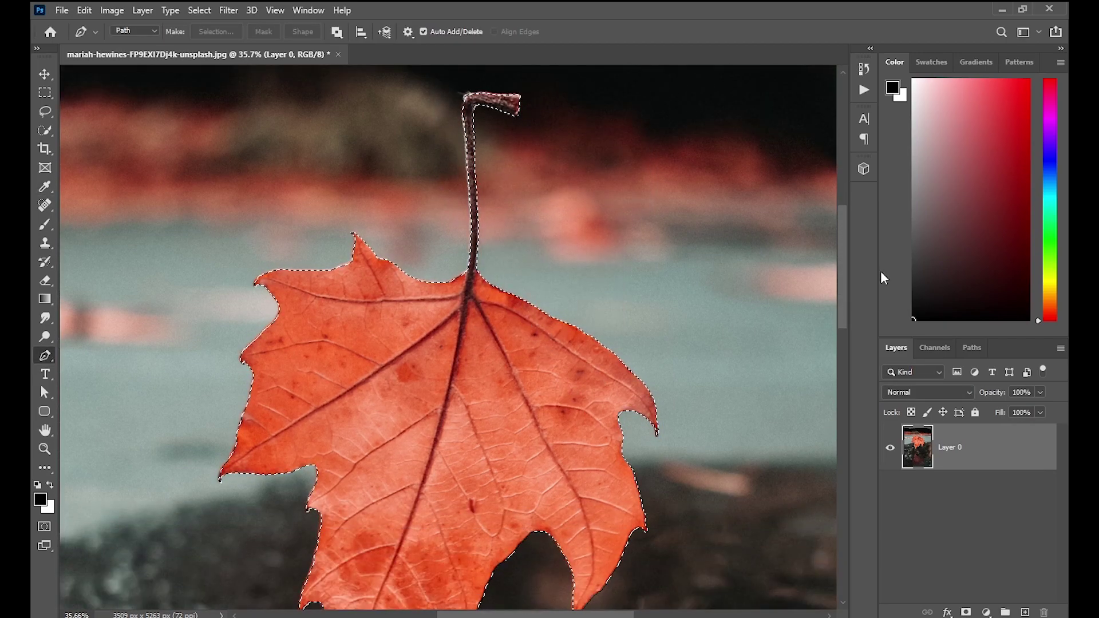
pyautogui.hotkey('ctrl', 'j')
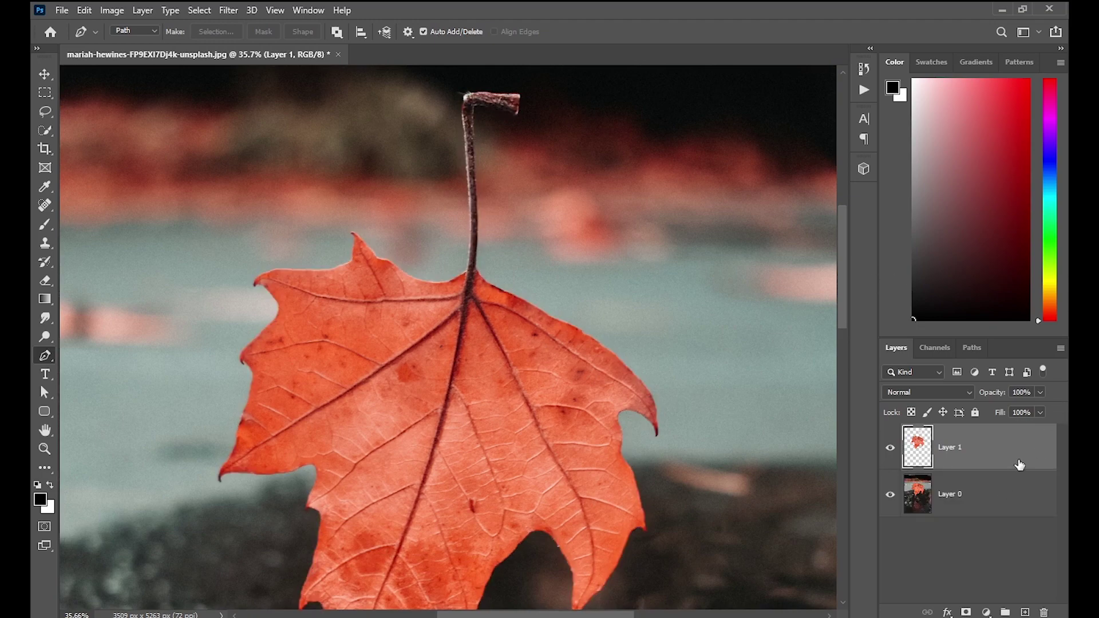
# Try Screen and Overlay blends on leaf copies, then merge and reset to Normal
pyautogui.click(940, 394)
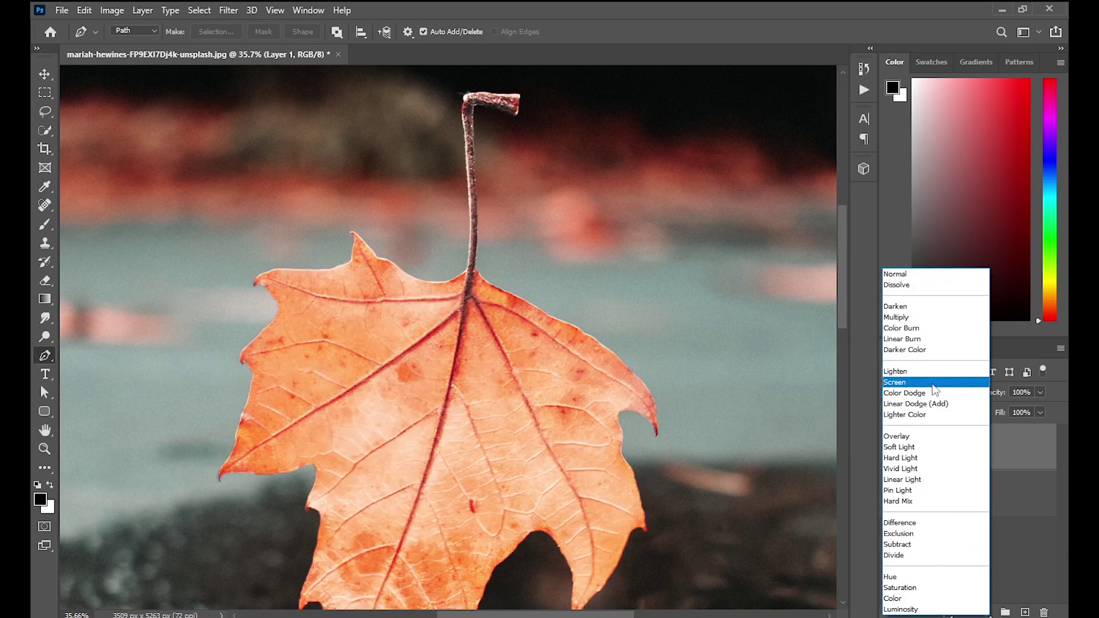
pyautogui.click(935, 382)
pyautogui.moveTo(962, 449); pyautogui.dragTo(1025, 611)
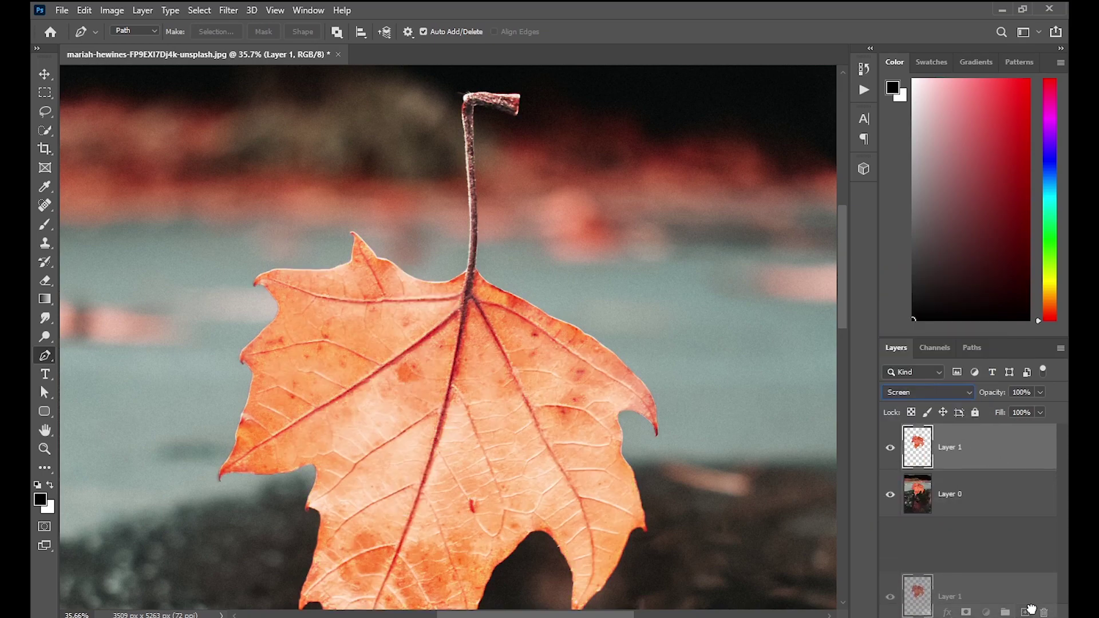
pyautogui.click(929, 393)
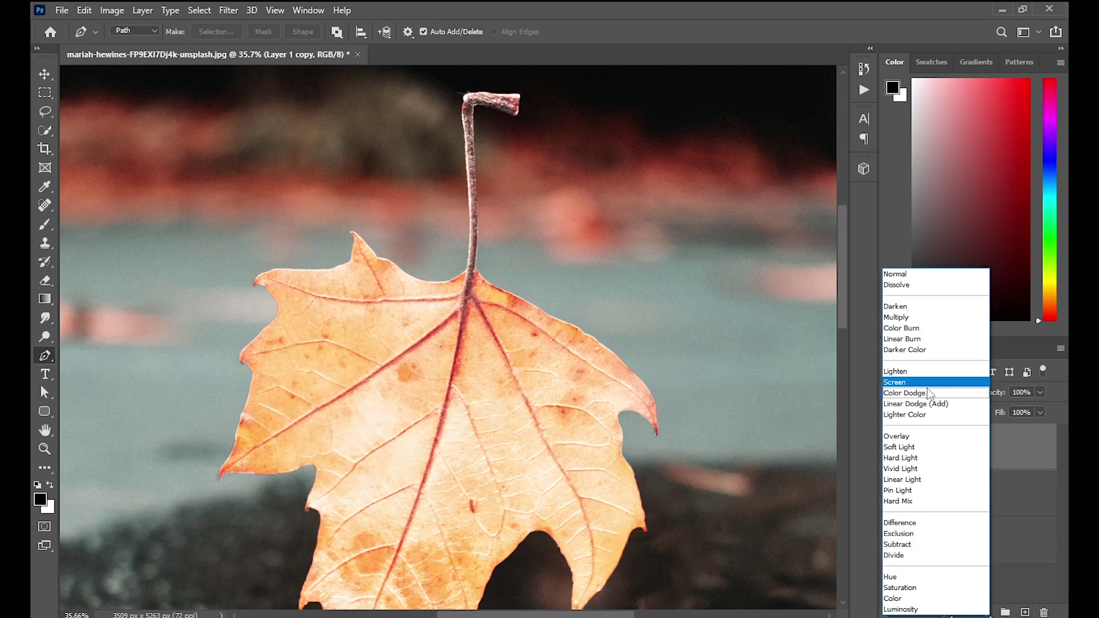
pyautogui.click(913, 436)
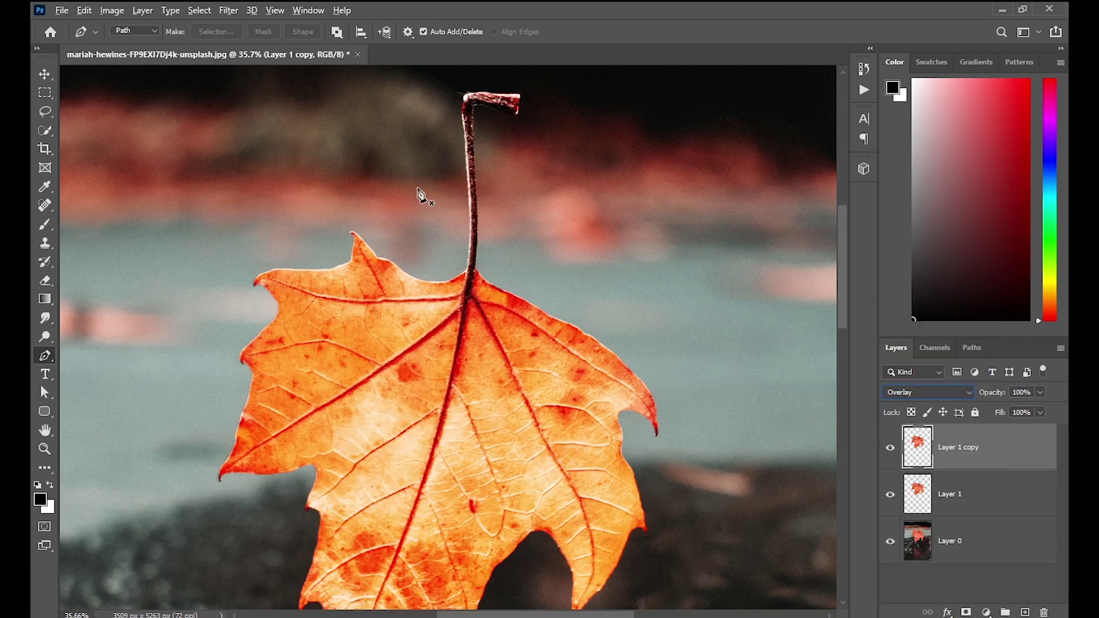
pyautogui.click(46, 74)
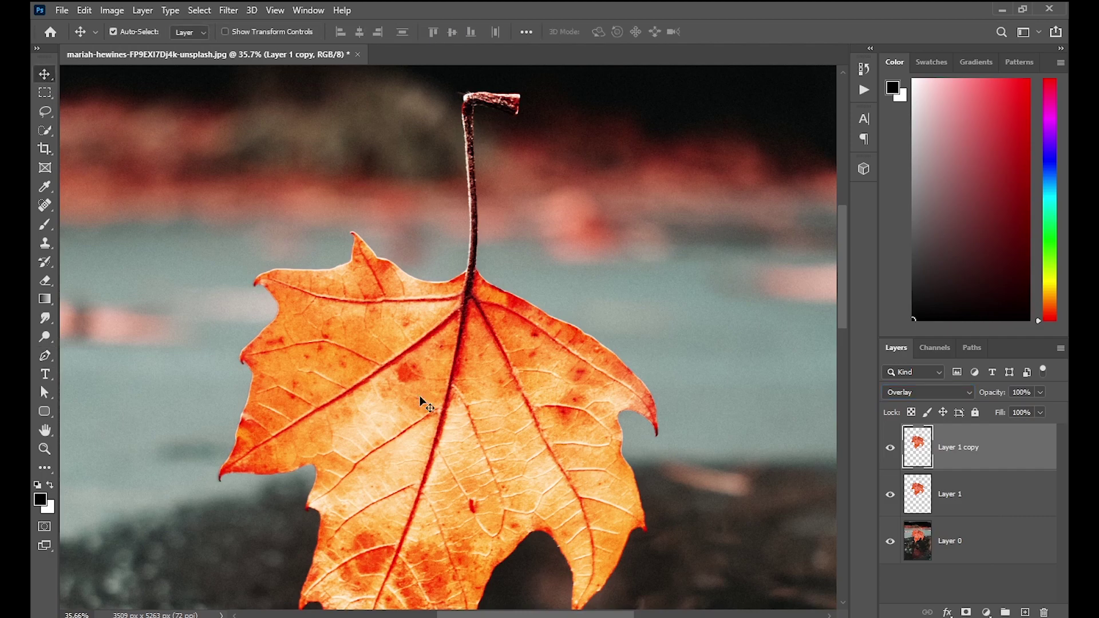
pyautogui.scroll(-1, 496, 503)
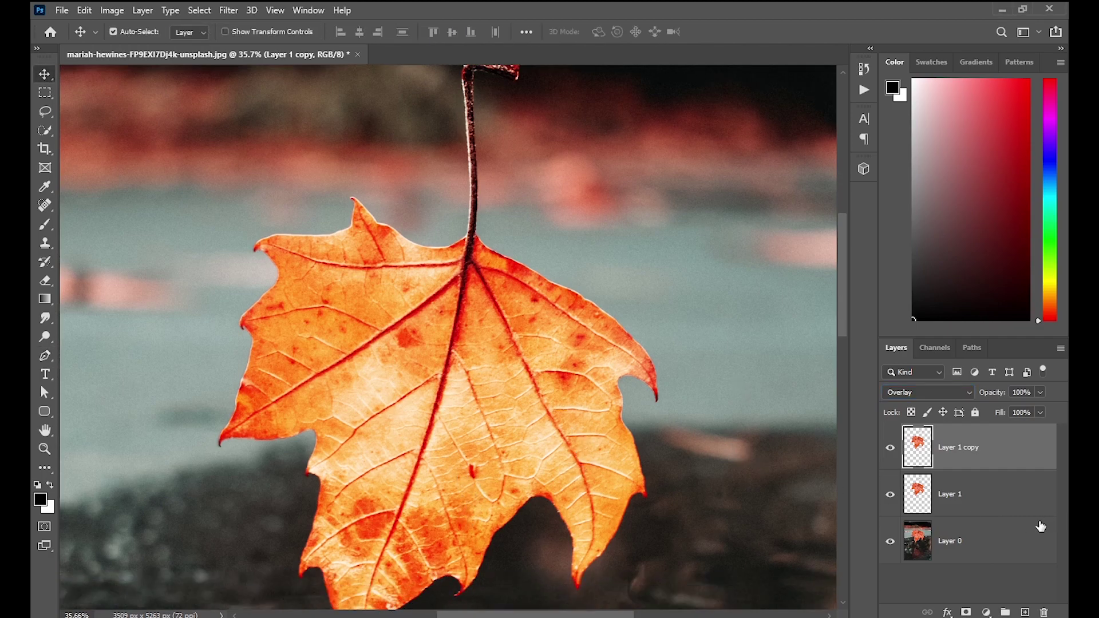
pyautogui.hotkey('ctrl', 'e')
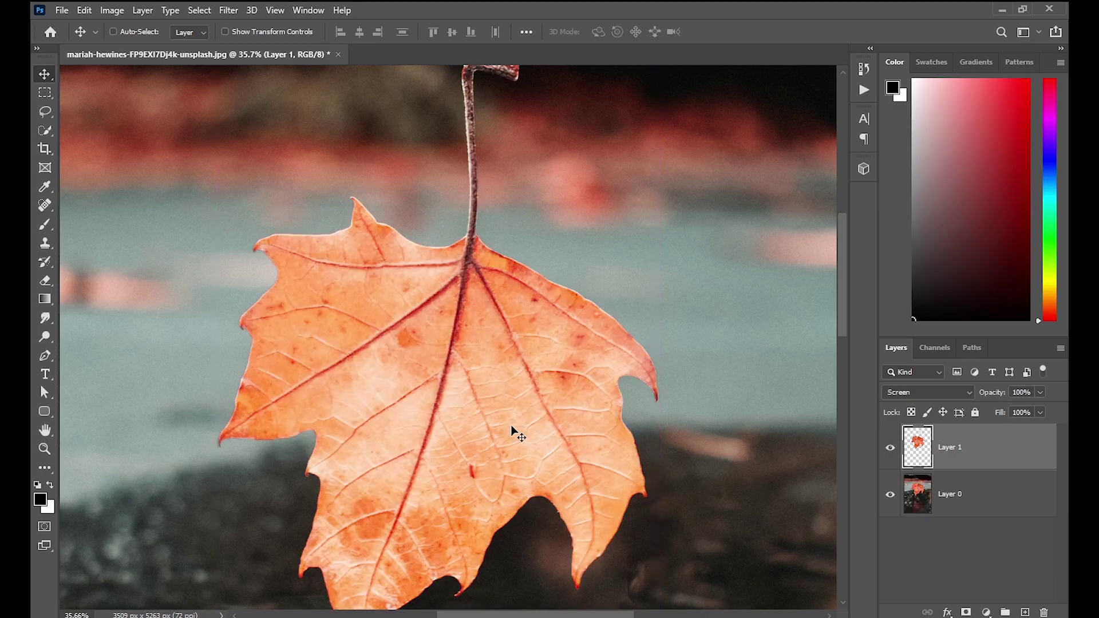
pyautogui.hotkey('shift', 'alt', 'n')
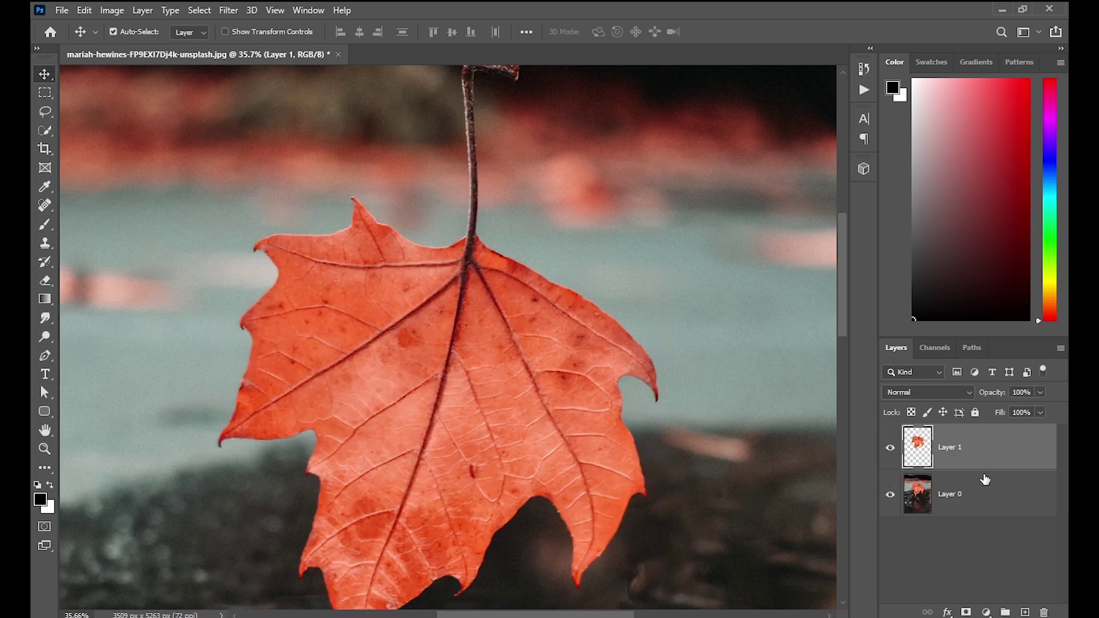
# Duplicate the leaf as Screen, add an Overlay copy above, and select all leaf layers
pyautogui.moveTo(1010, 465); pyautogui.dragTo(1023, 612)
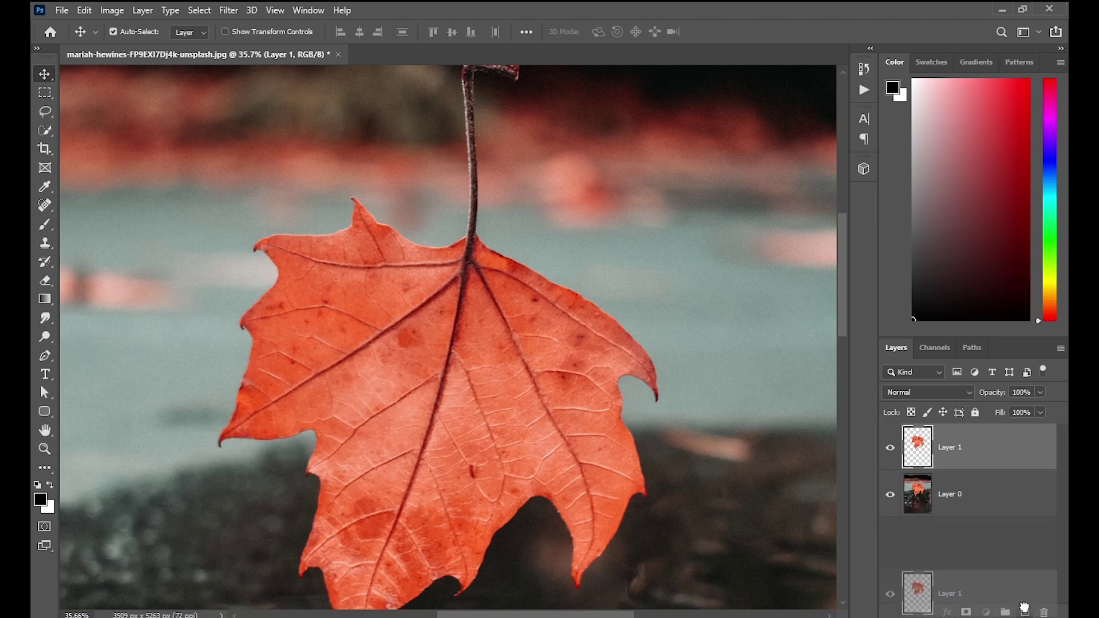
pyautogui.click(934, 393)
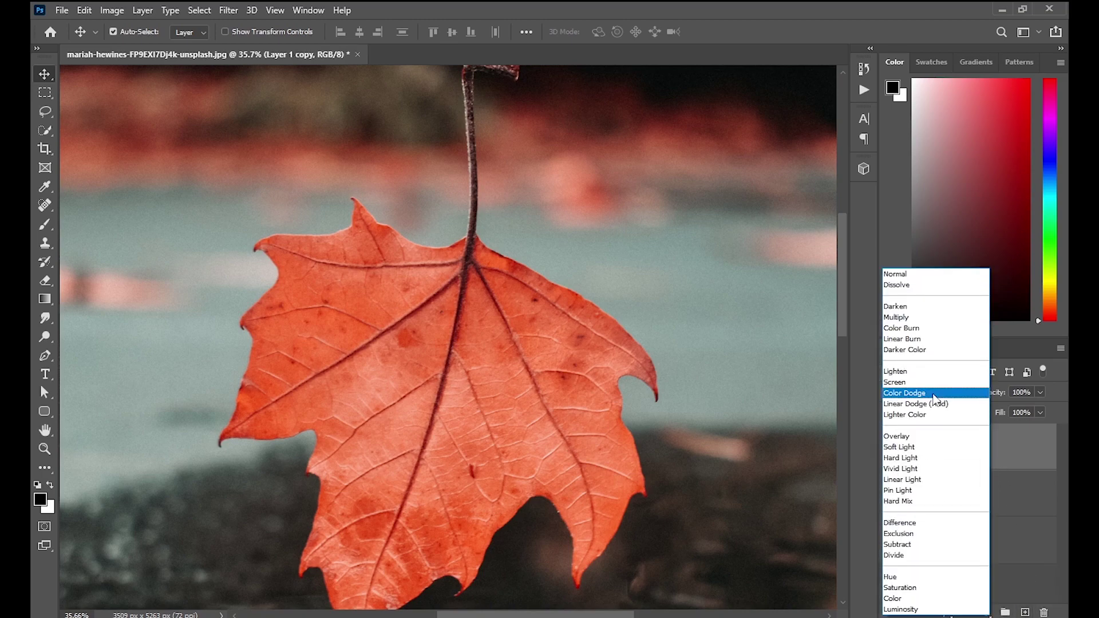
pyautogui.click(921, 382)
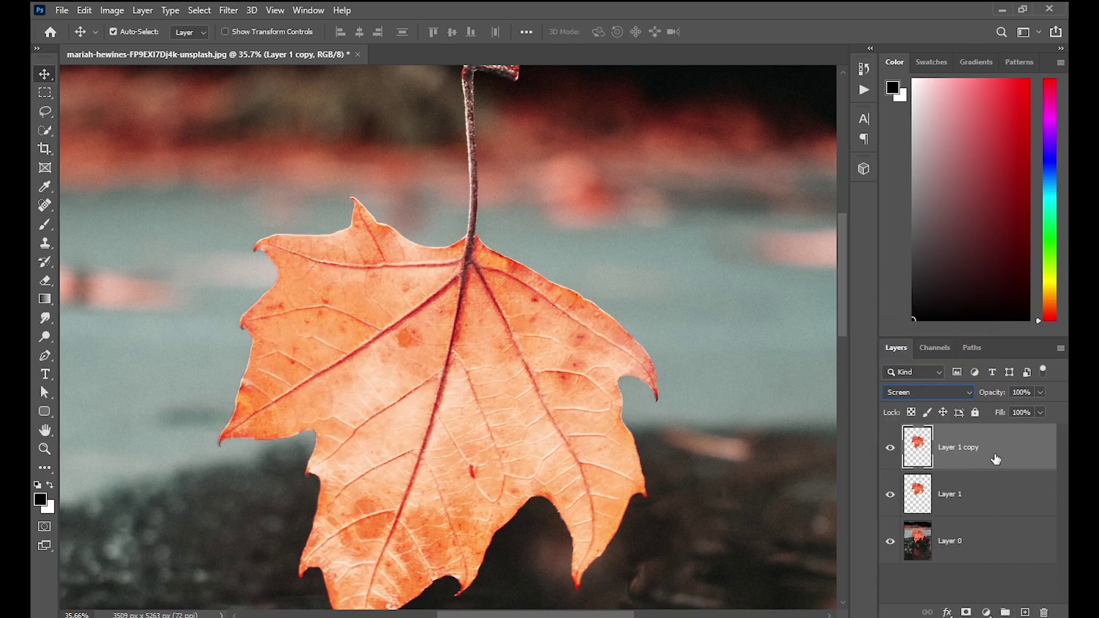
pyautogui.moveTo(995, 459); pyautogui.dragTo(1025, 612)
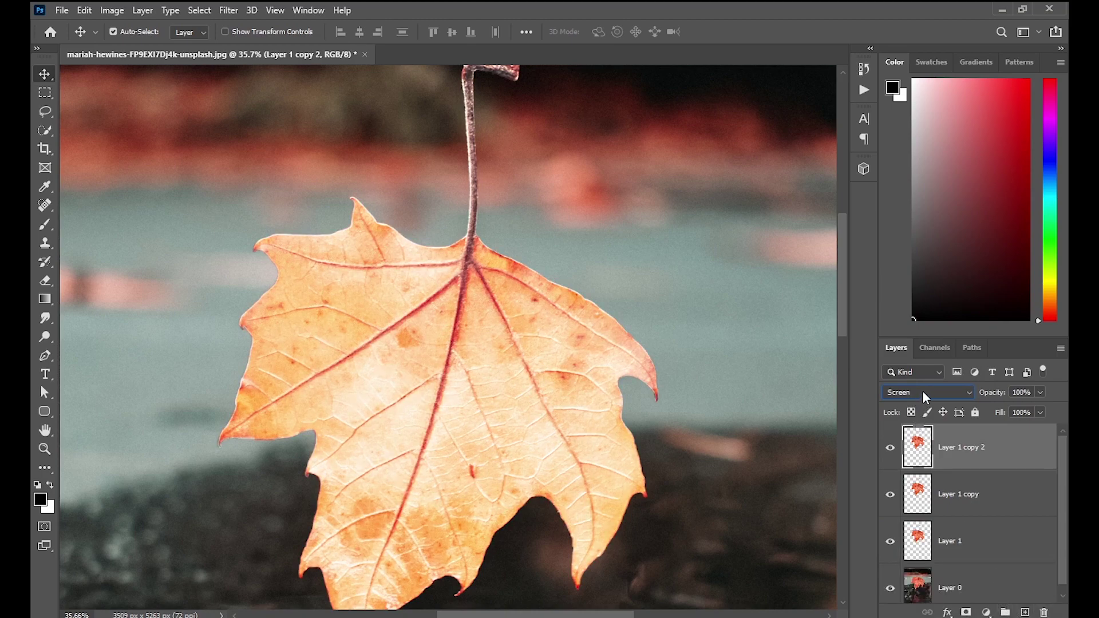
pyautogui.click(923, 394)
pyautogui.click(910, 433)
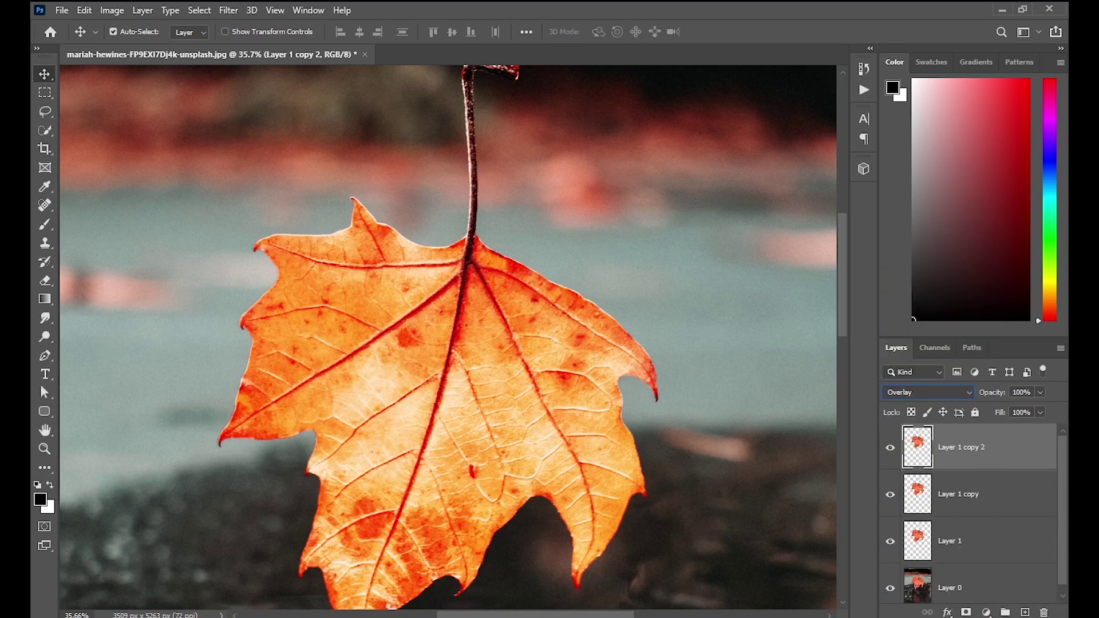
pyautogui.keyDown('shift'); pyautogui.click(998, 549); pyautogui.keyUp('shift')
# Convert the leaf layers into a smart object and give it an ffb517 golden Outer Glow
pyautogui.rightClick(991, 458)
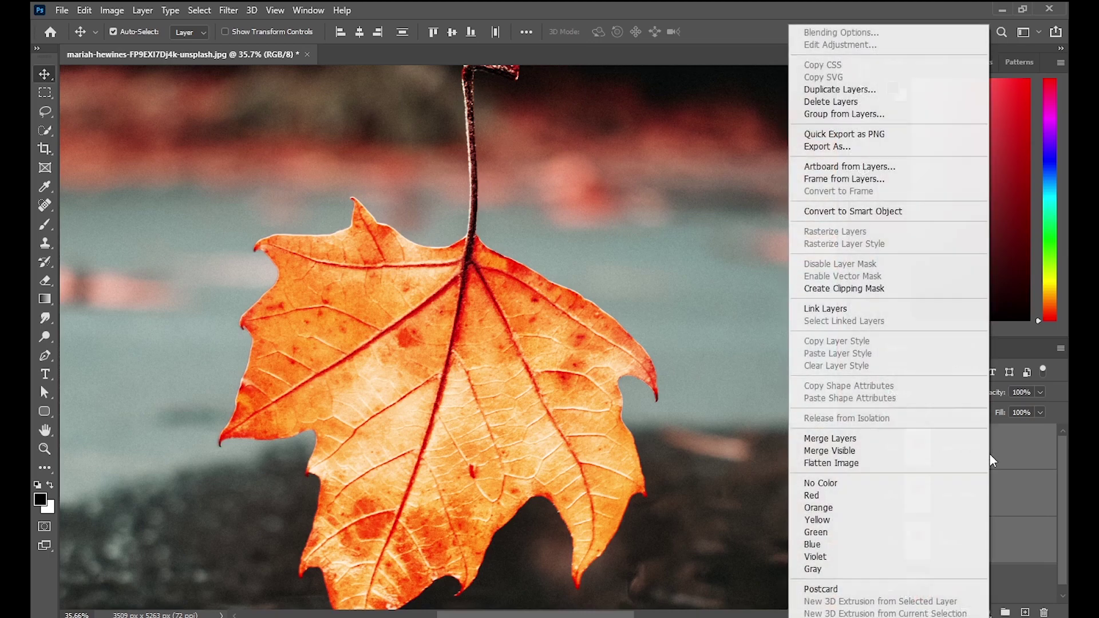
pyautogui.click(846, 211)
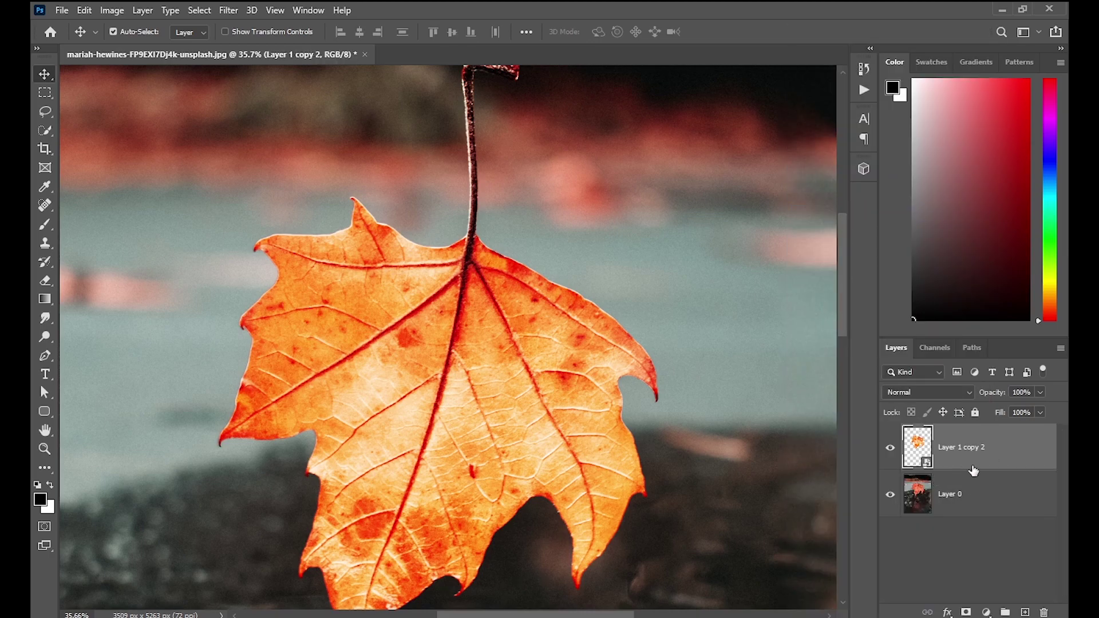
pyautogui.doubleClick(1026, 453)
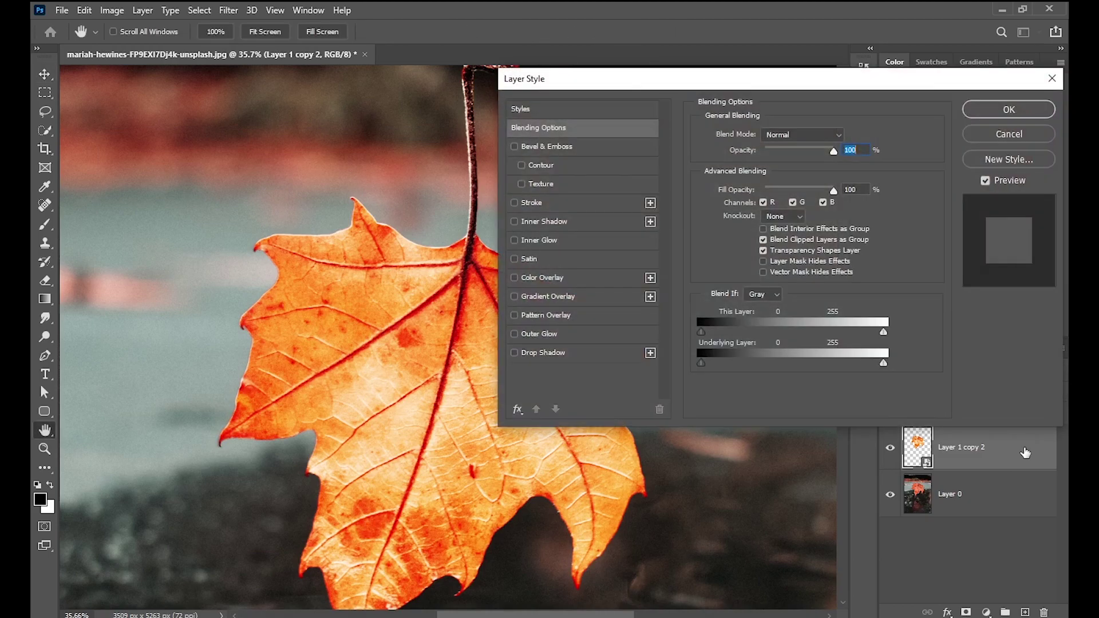
pyautogui.click(560, 334)
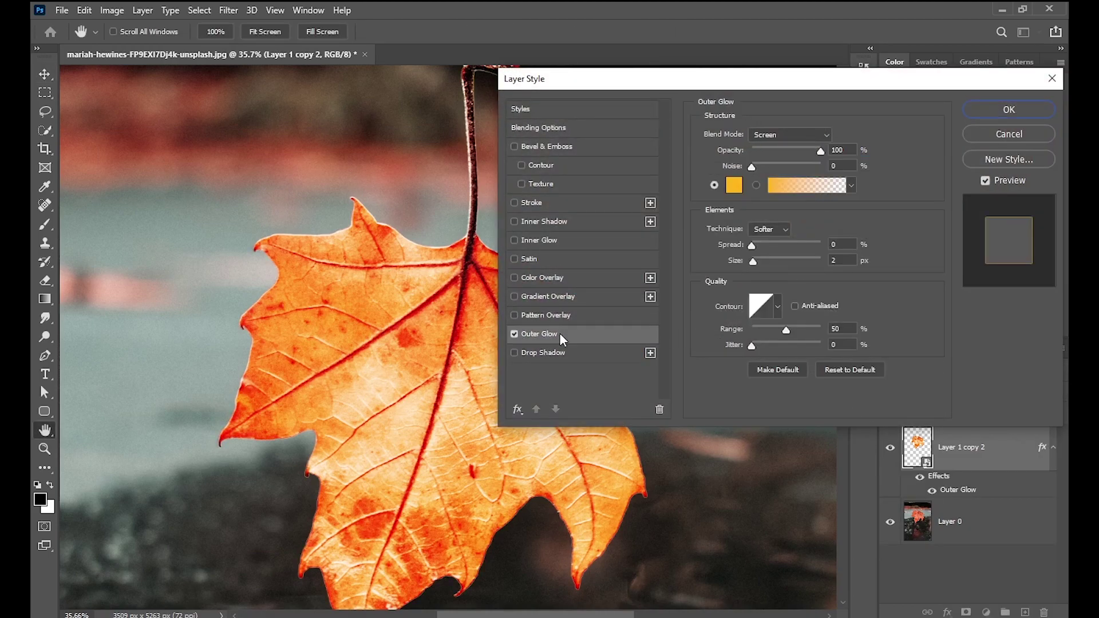
pyautogui.click(737, 186)
pyautogui.click(738, 184)
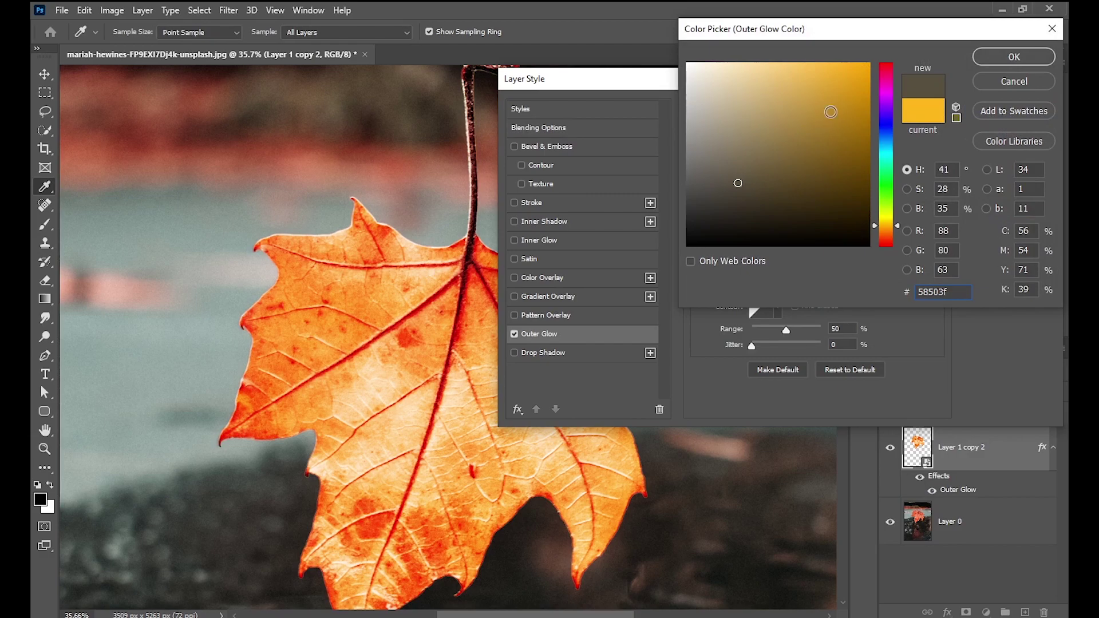
pyautogui.click(916, 117)
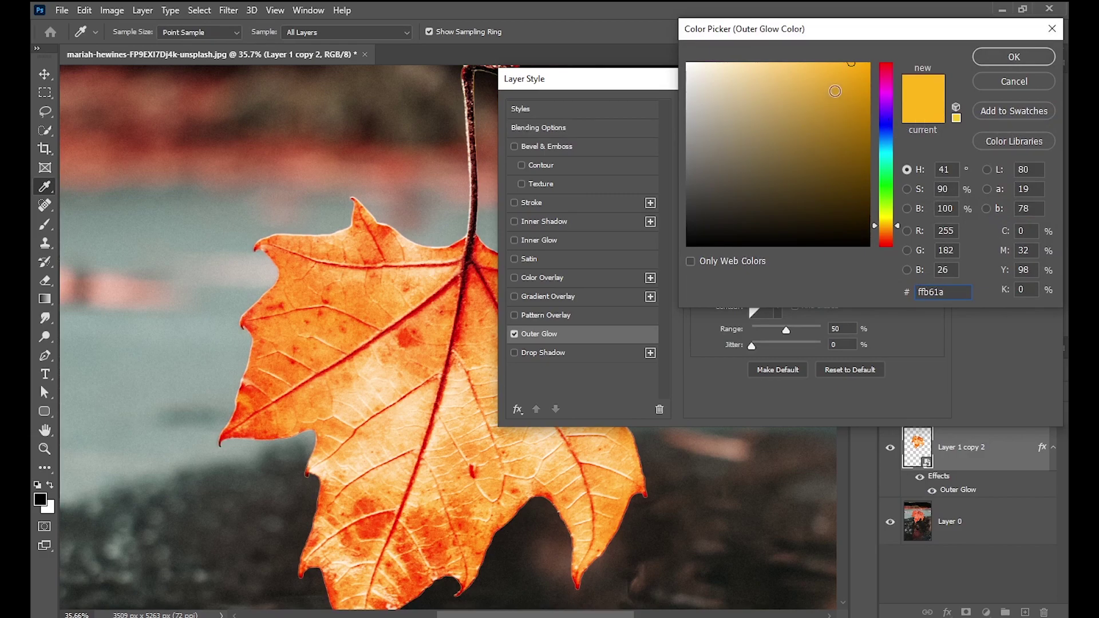
pyautogui.click(851, 63)
pyautogui.click(1025, 57)
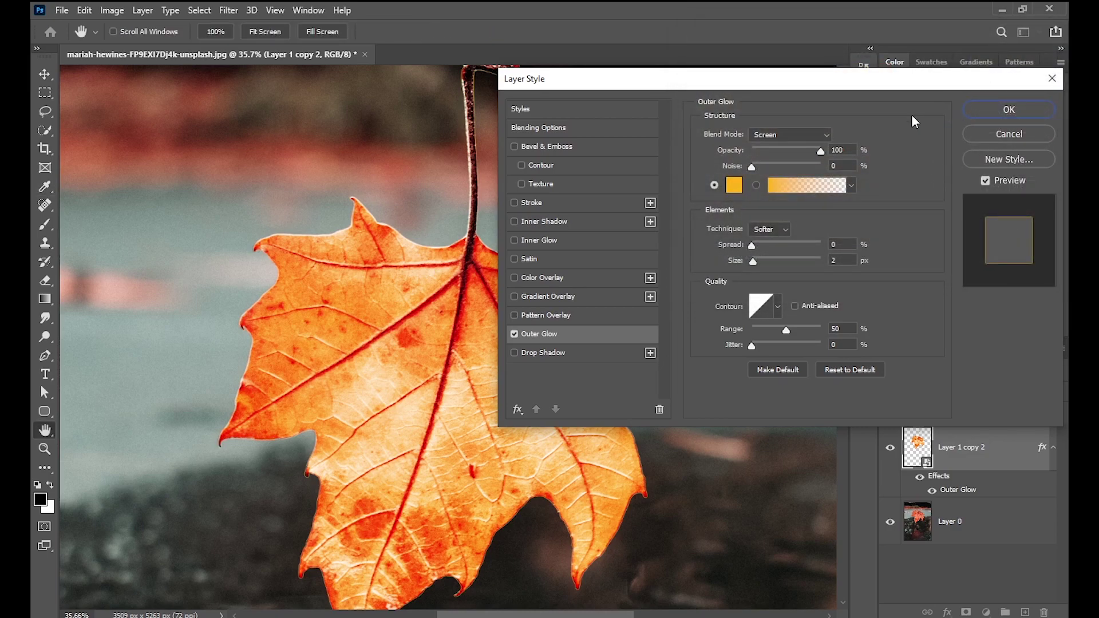
pyautogui.click(1009, 110)
# Duplicate the glowing leaf, blur the copy with a 500.1 Gaussian Blur, and blend it as Soft Light
pyautogui.moveTo(973, 449); pyautogui.dragTo(1025, 612)
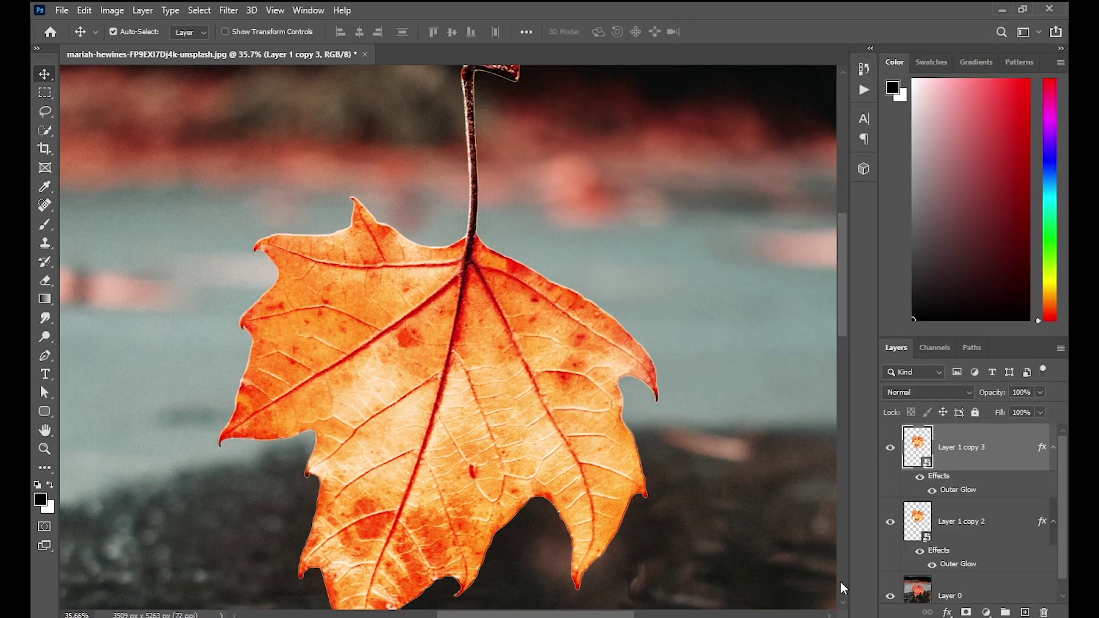
pyautogui.click(229, 10)
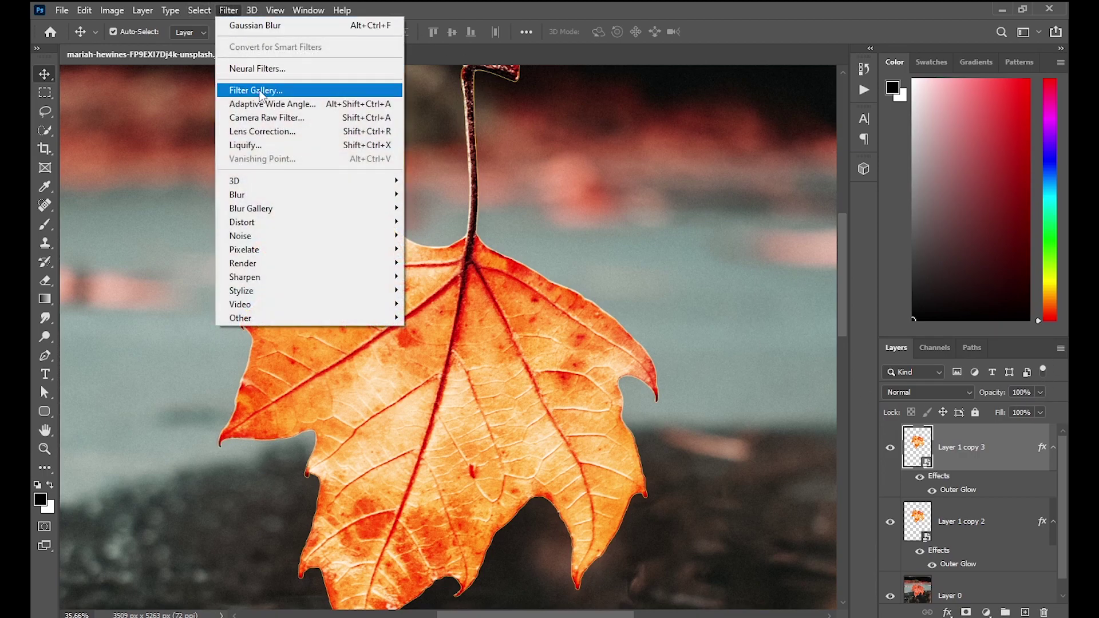
pyautogui.moveTo(236, 195)
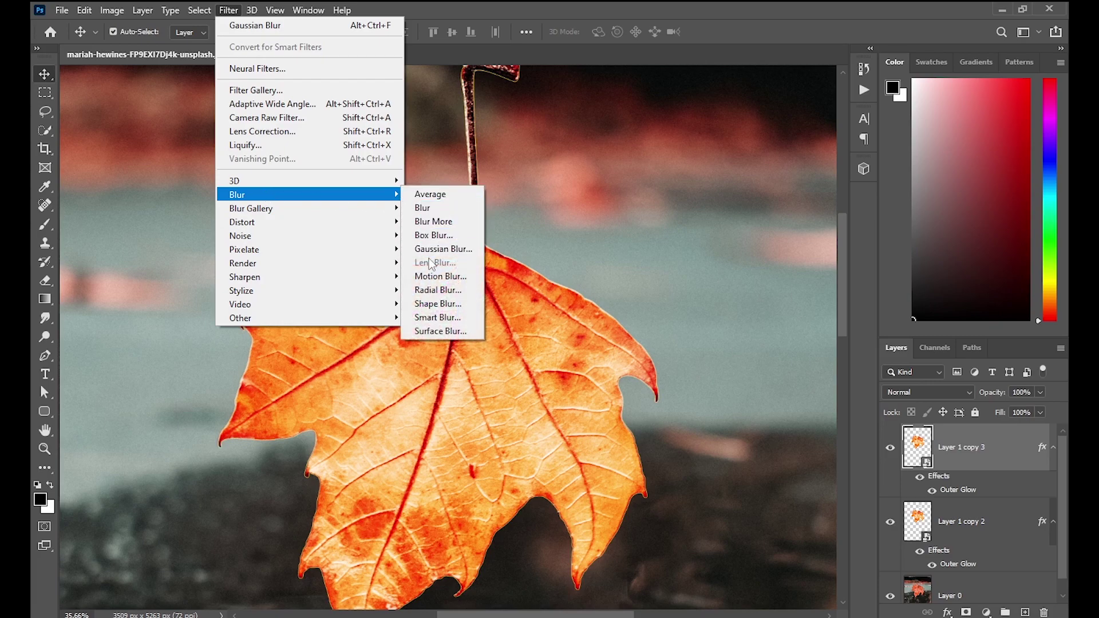
pyautogui.click(435, 249)
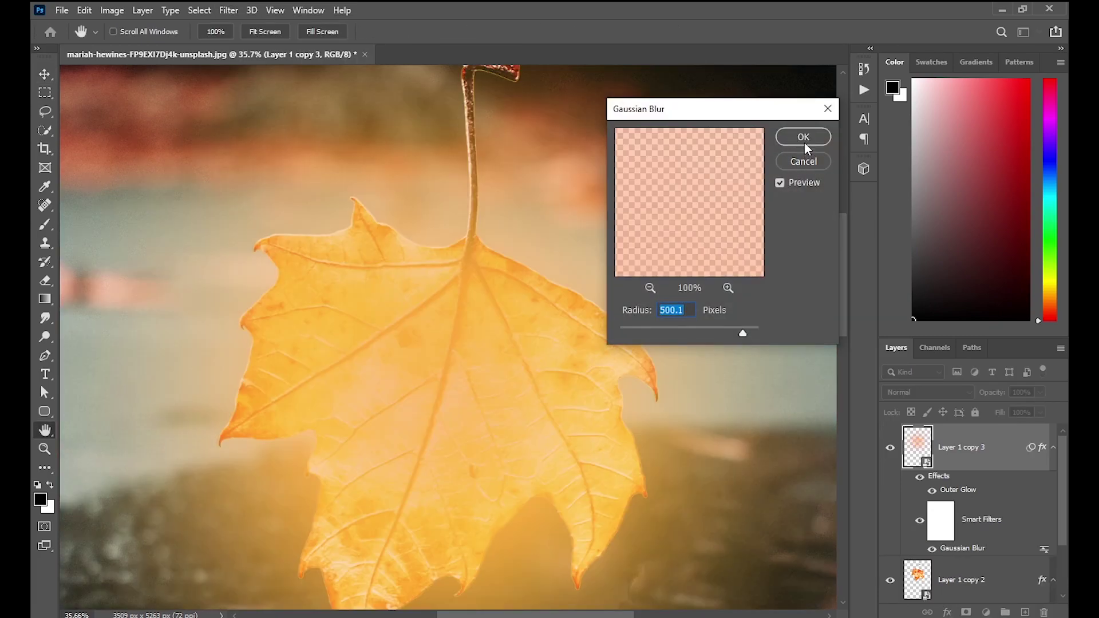
pyautogui.click(805, 140)
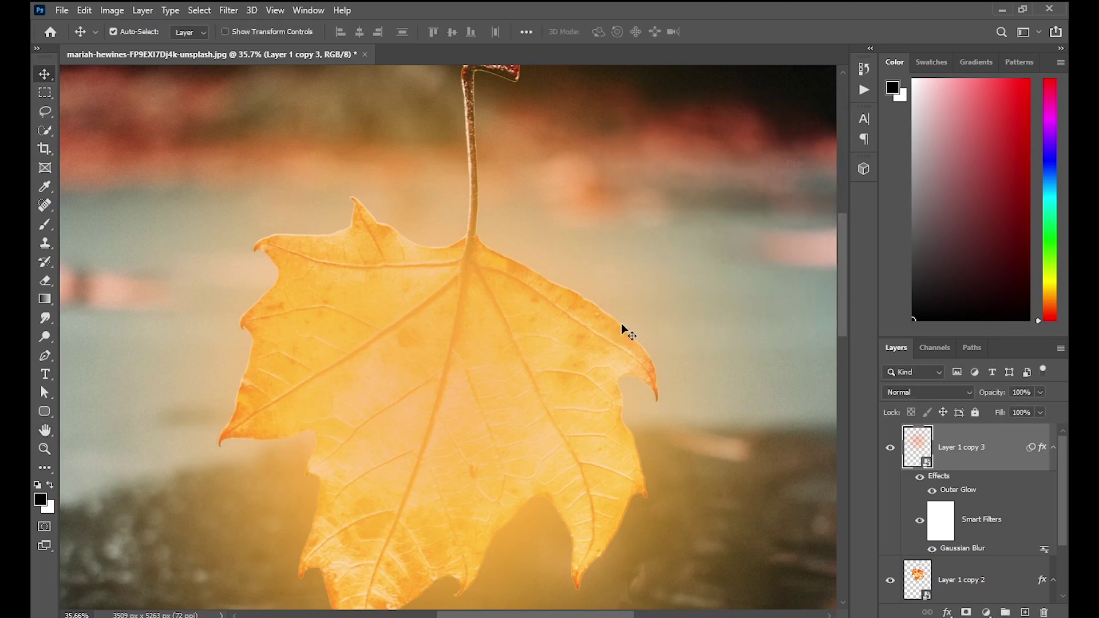
pyautogui.click(922, 394)
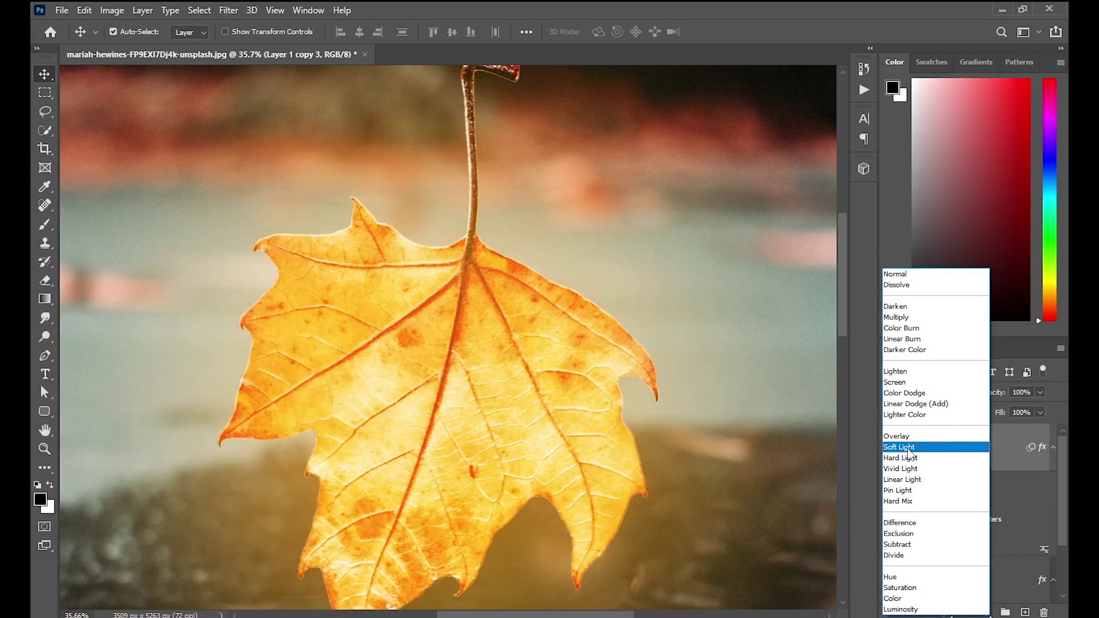
pyautogui.click(915, 448)
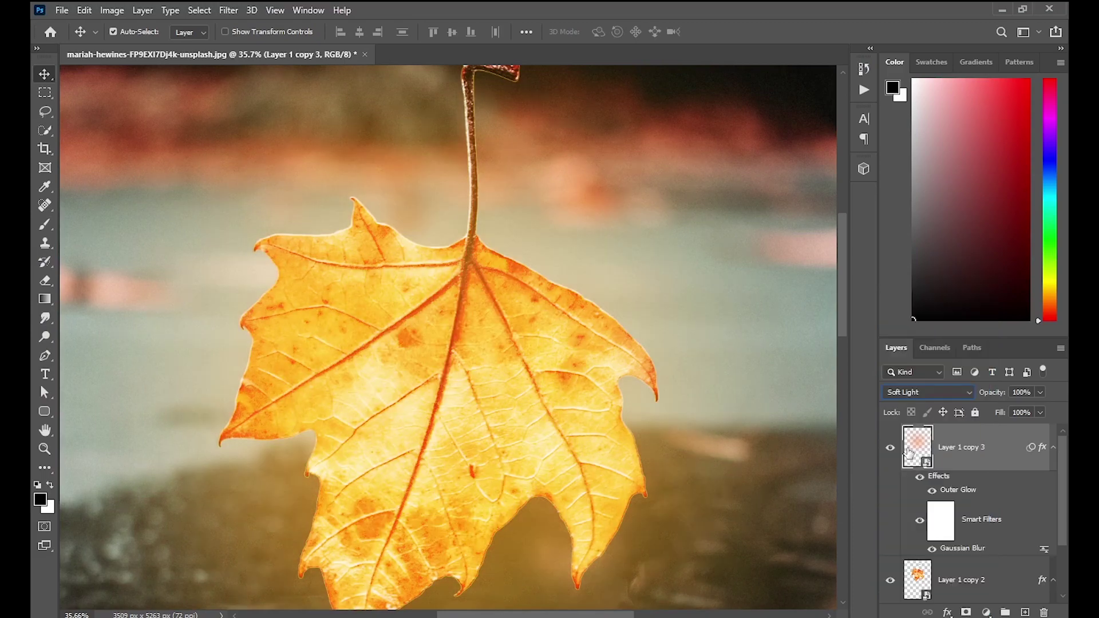
# Duplicate Layer 1 copy 2 and copy 3, then move Layer 1 copy 5 just above Layer 0
pyautogui.scroll(-3, 402, 387)
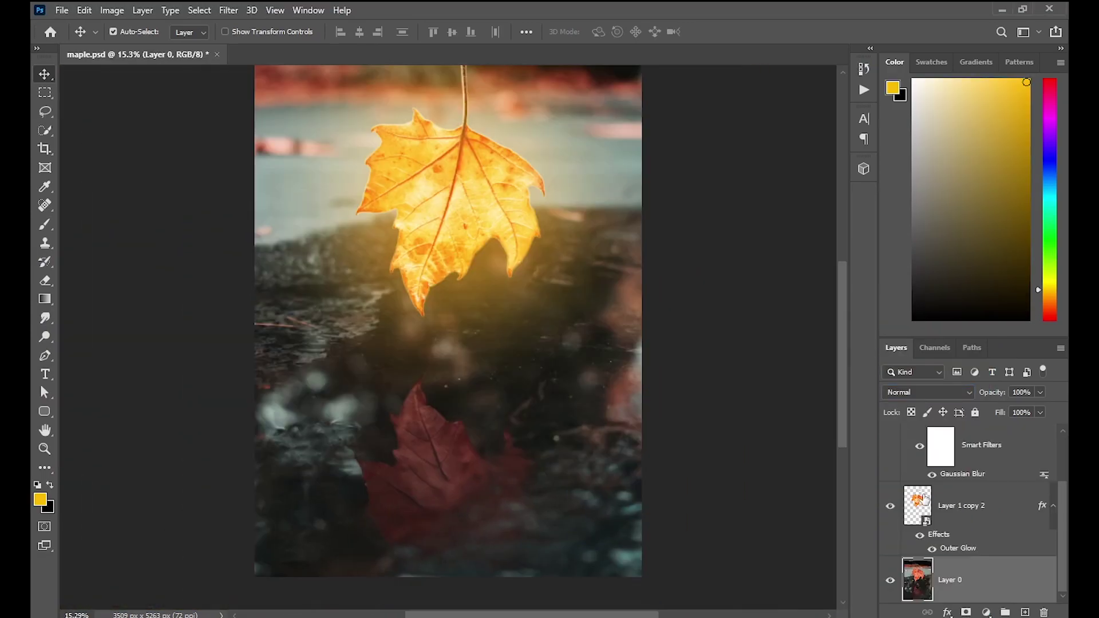
pyautogui.click(969, 514)
pyautogui.scroll(2, 970, 536)
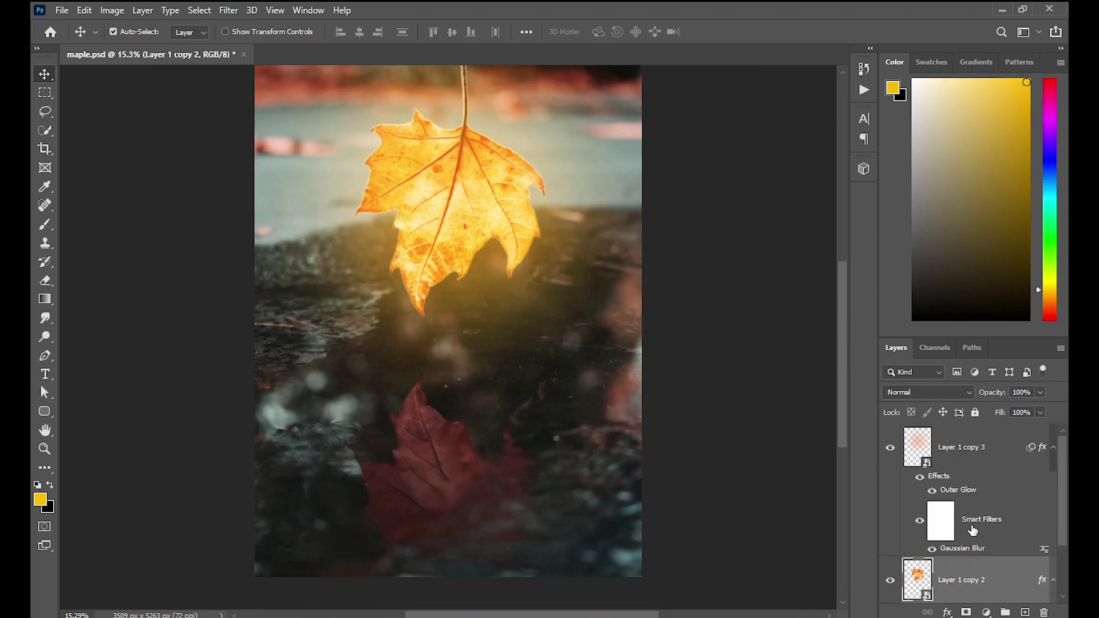
pyautogui.scroll(-1, 970, 533)
pyautogui.scroll(1, 969, 535)
pyautogui.keyDown('shift'); pyautogui.click(979, 455); pyautogui.keyUp('shift')
pyautogui.moveTo(983, 591); pyautogui.dragTo(1026, 612)
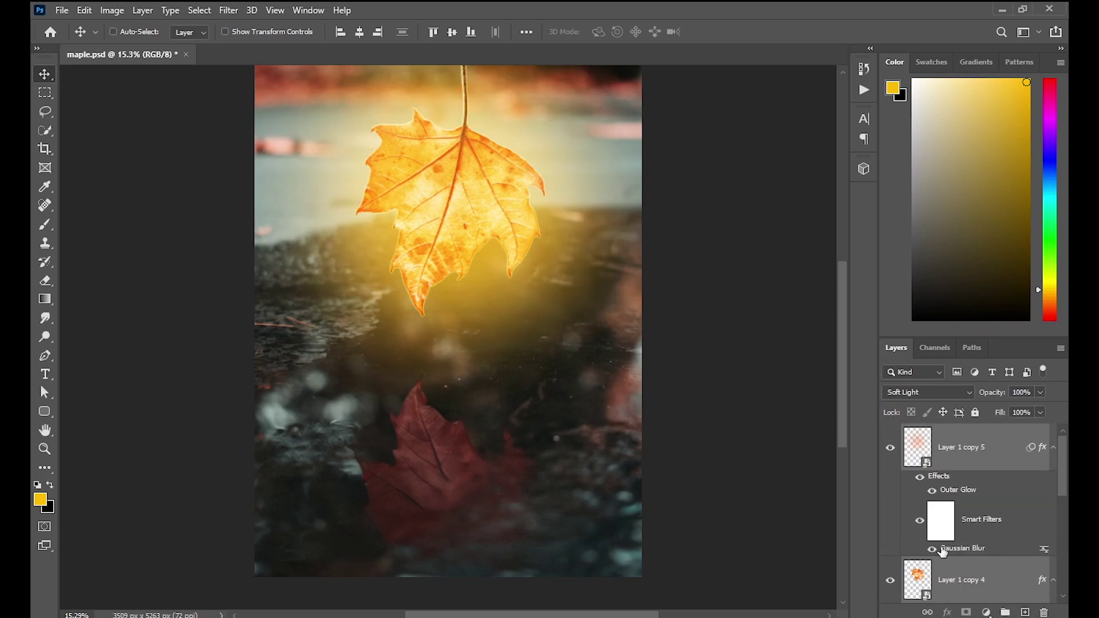
pyautogui.click(1001, 457)
pyautogui.moveTo(1001, 458)
pyautogui.mouseDown()
pyautogui.moveTo(881, 611)
pyautogui.moveTo(977, 558)
pyautogui.mouseUp()
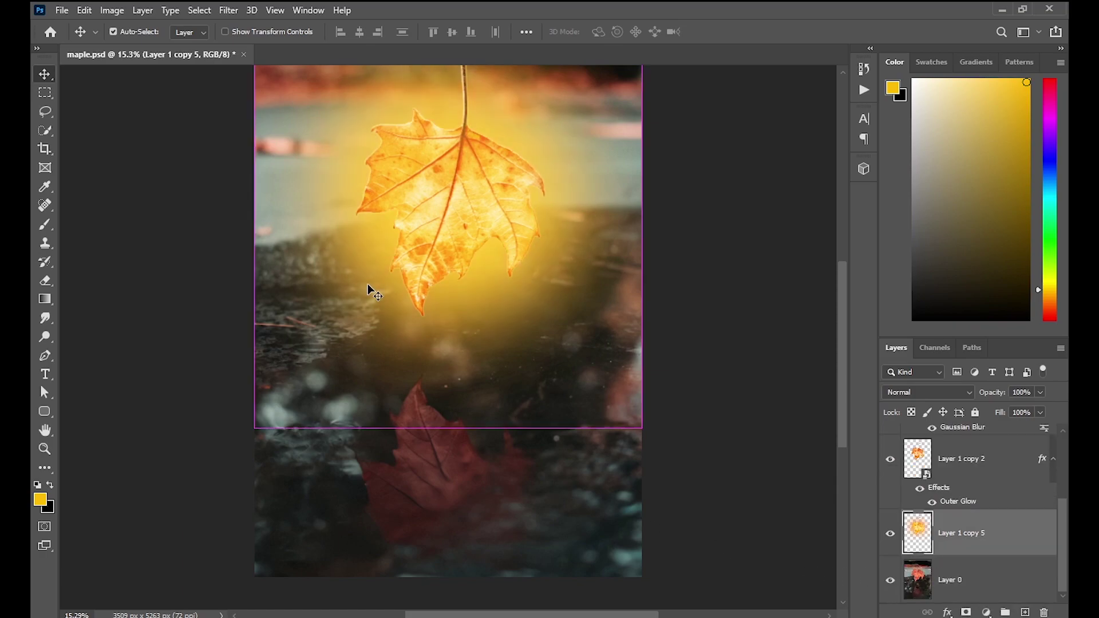
# Rotate the leaf copy 180°, move it below the original, and flip it horizontally
pyautogui.hotkey('ctrl', 't')
pyautogui.moveTo(689, 447)
pyautogui.mouseDown()
pyautogui.moveTo(506, 195)
pyautogui.moveTo(506, 234)
pyautogui.moveTo(395, 161)
pyautogui.mouseUp()
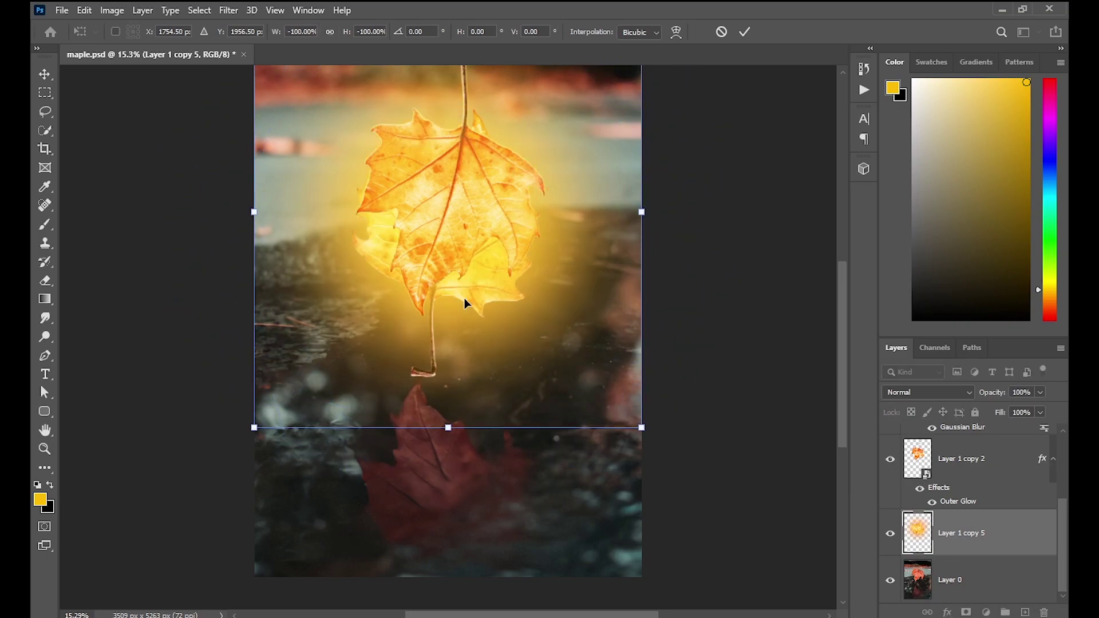
pyautogui.moveTo(465, 298); pyautogui.dragTo(464, 527)
pyautogui.rightClick(478, 452)
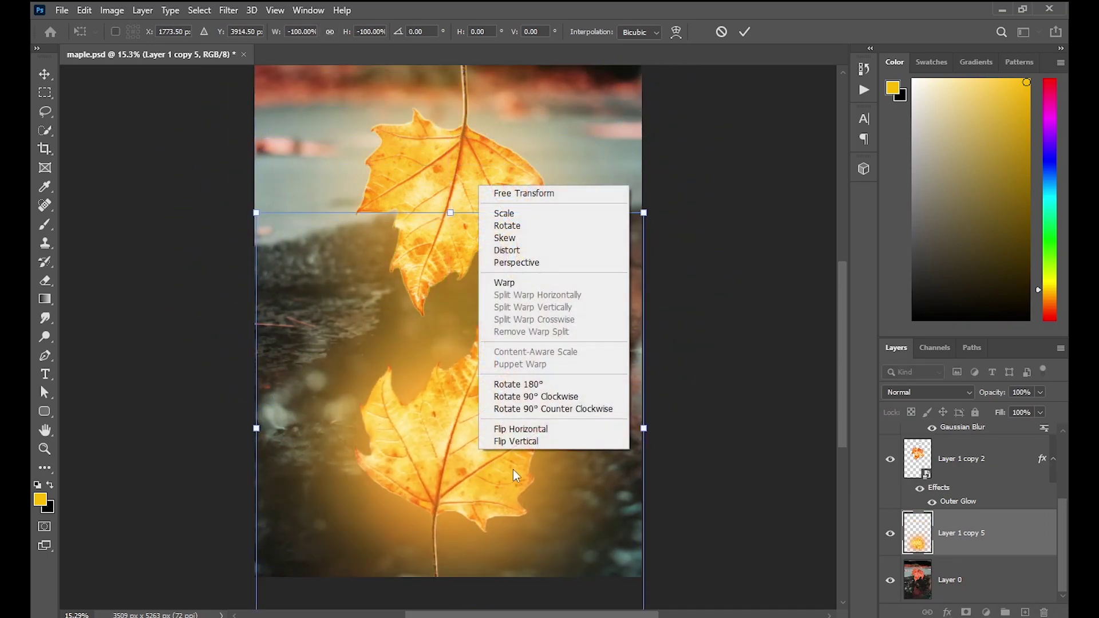
pyautogui.click(524, 429)
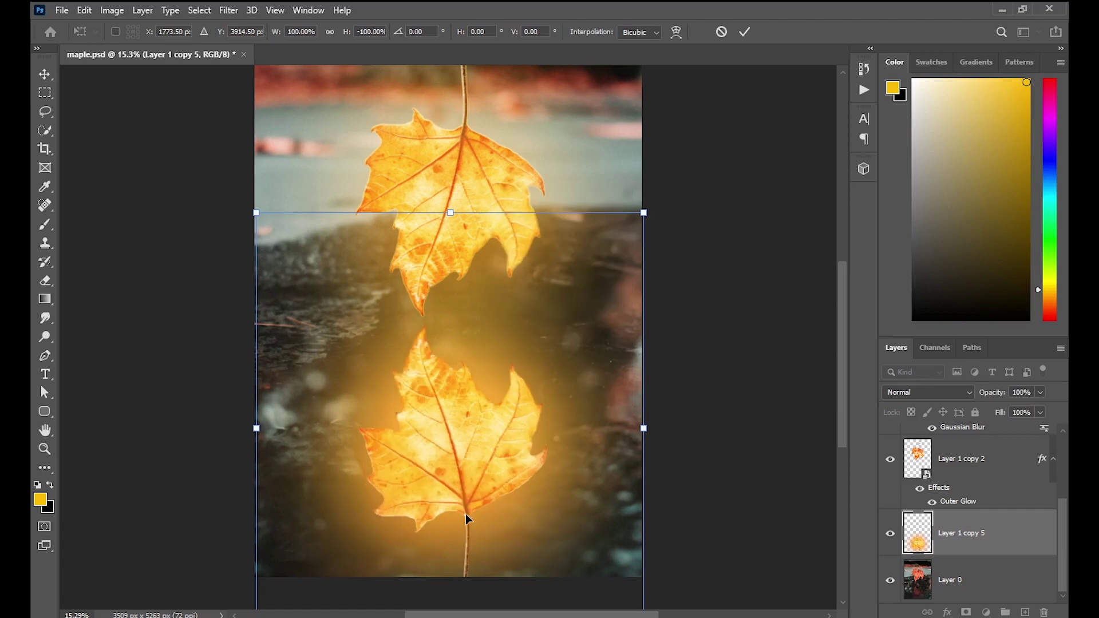
# Shift the flipped reflection up so it sits under the leaf
pyautogui.scroll(1, 584, 309)
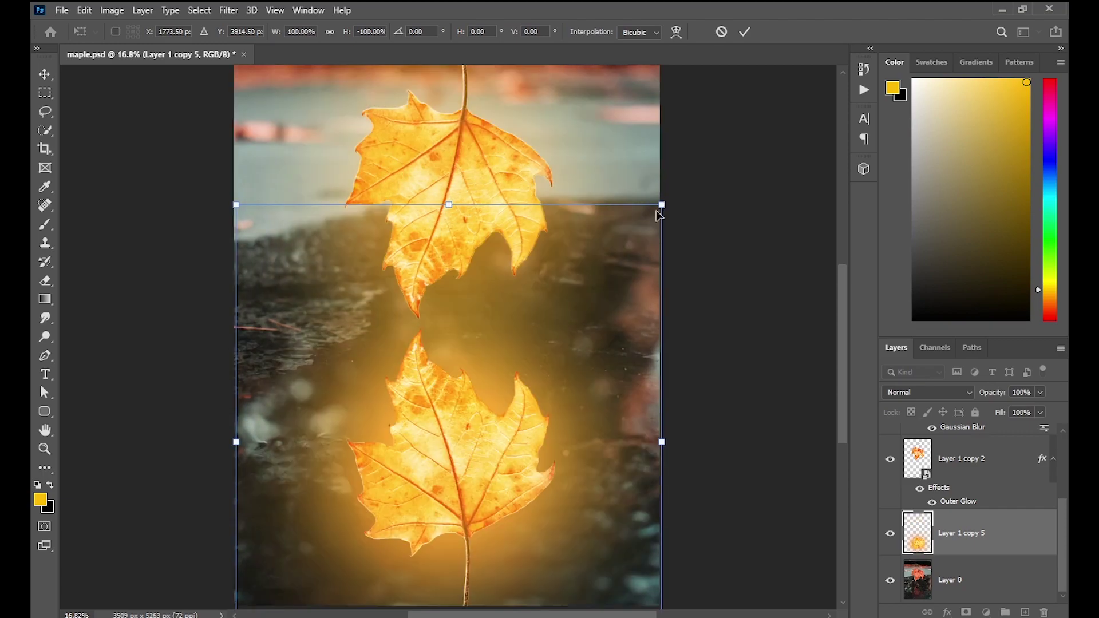
pyautogui.moveTo(664, 205); pyautogui.dragTo(575, 301)
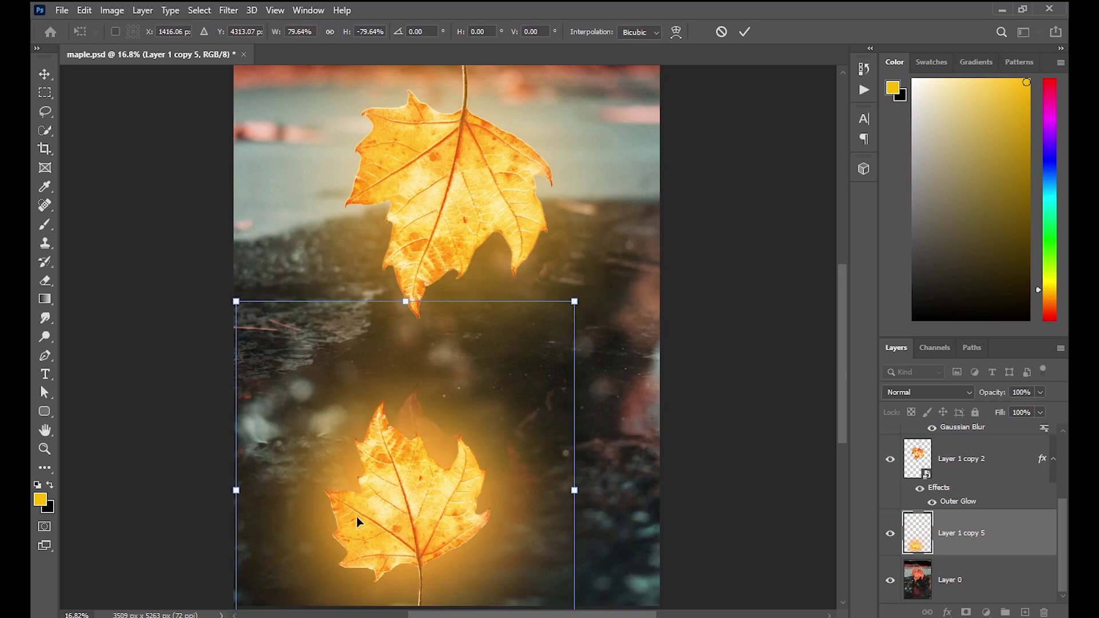
pyautogui.scroll(2, 383, 530)
pyautogui.moveTo(410, 554); pyautogui.dragTo(442, 538)
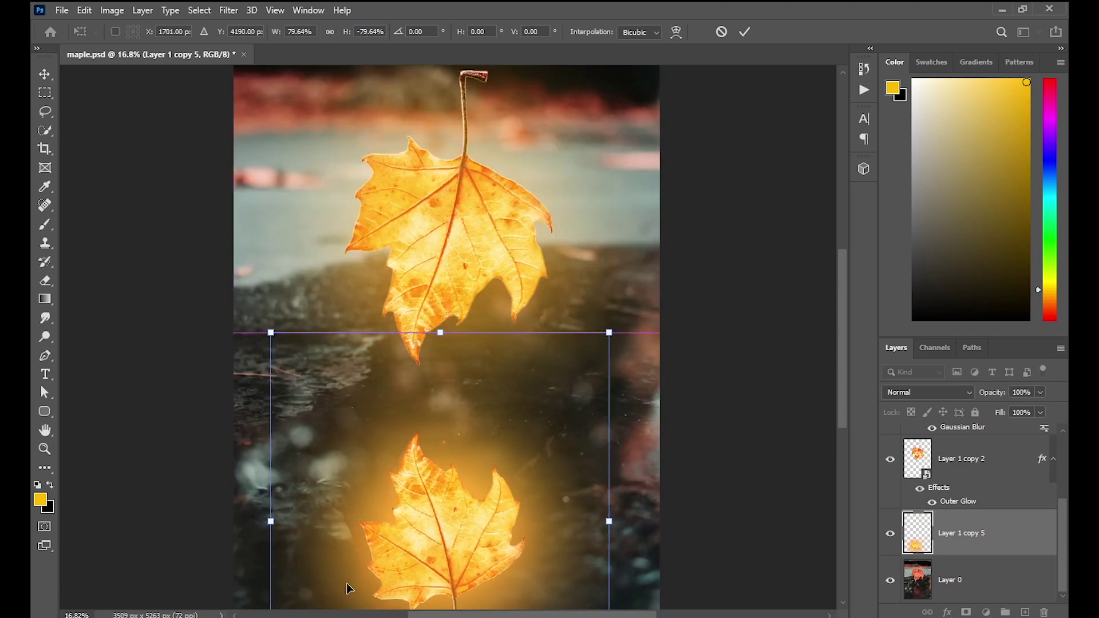
pyautogui.scroll(-2, 386, 535)
pyautogui.scroll(-3, 423, 557)
pyautogui.scroll(1, 410, 548)
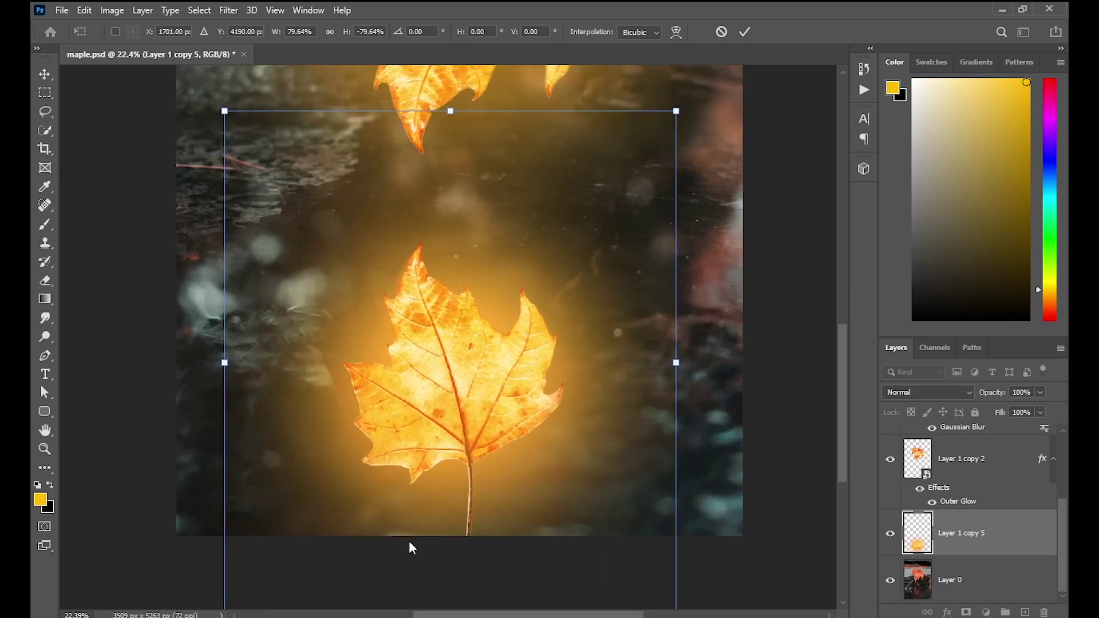
# Resize the reflection to about 89%, centre it beneath the leaf, and commit the transform
pyautogui.moveTo(228, 362); pyautogui.dragTo(199, 363)
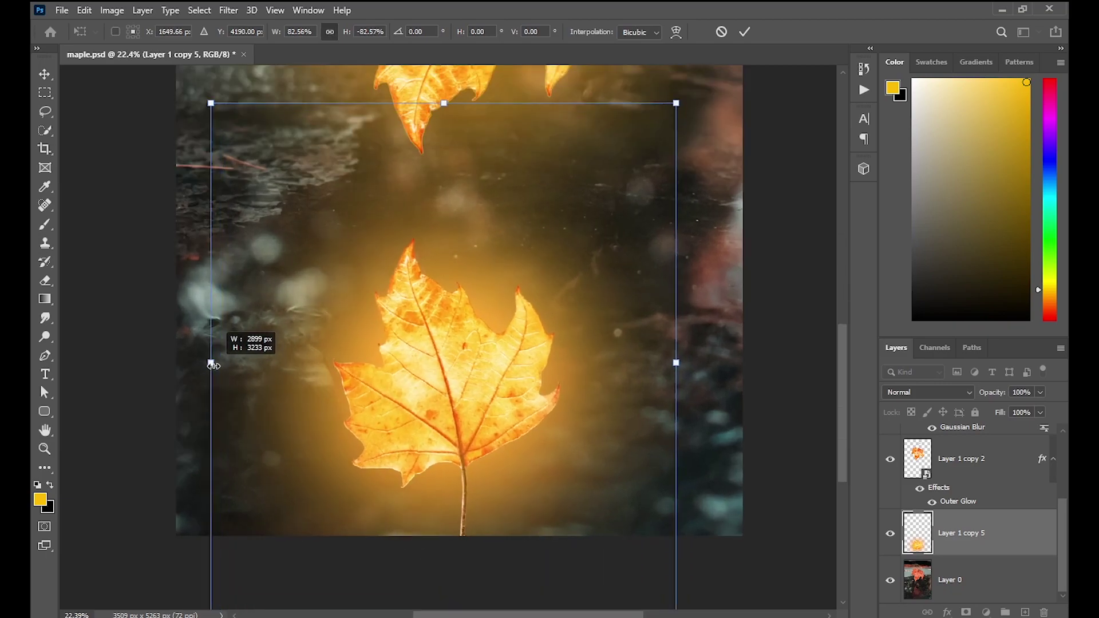
pyautogui.moveTo(411, 385); pyautogui.dragTo(423, 390)
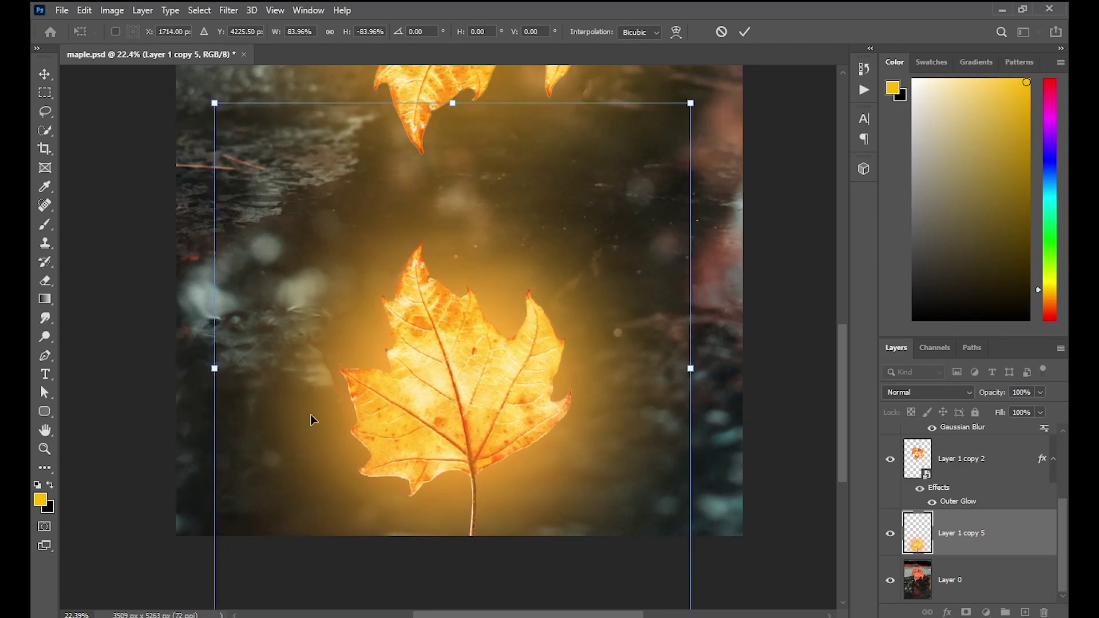
pyautogui.moveTo(215, 367); pyautogui.dragTo(196, 369)
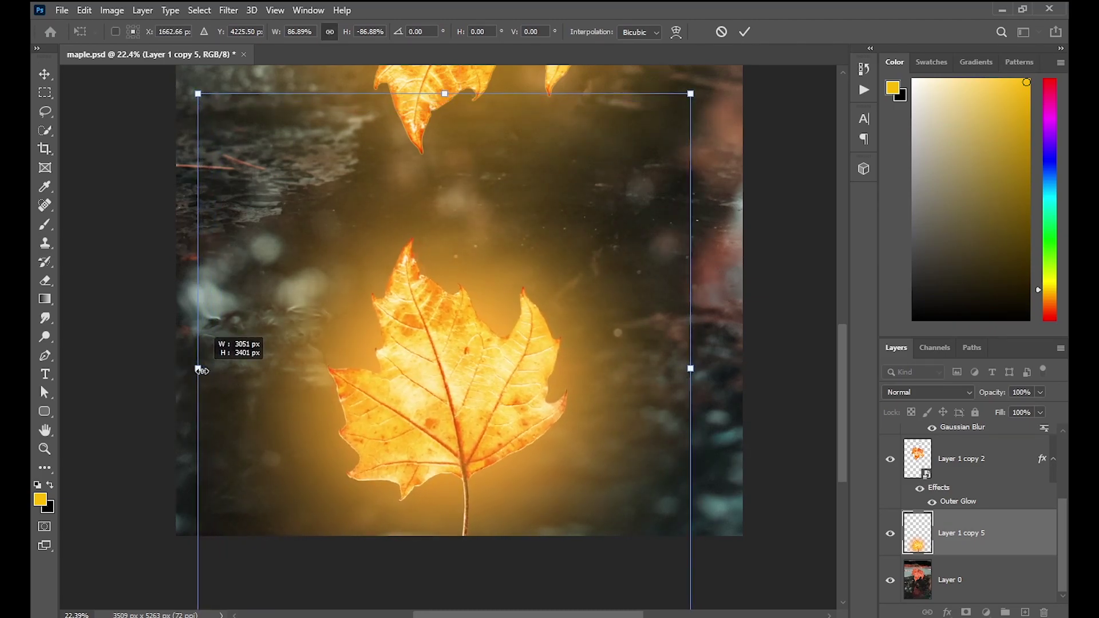
pyautogui.moveTo(446, 386); pyautogui.dragTo(460, 387)
pyautogui.moveTo(207, 367); pyautogui.dragTo(198, 369)
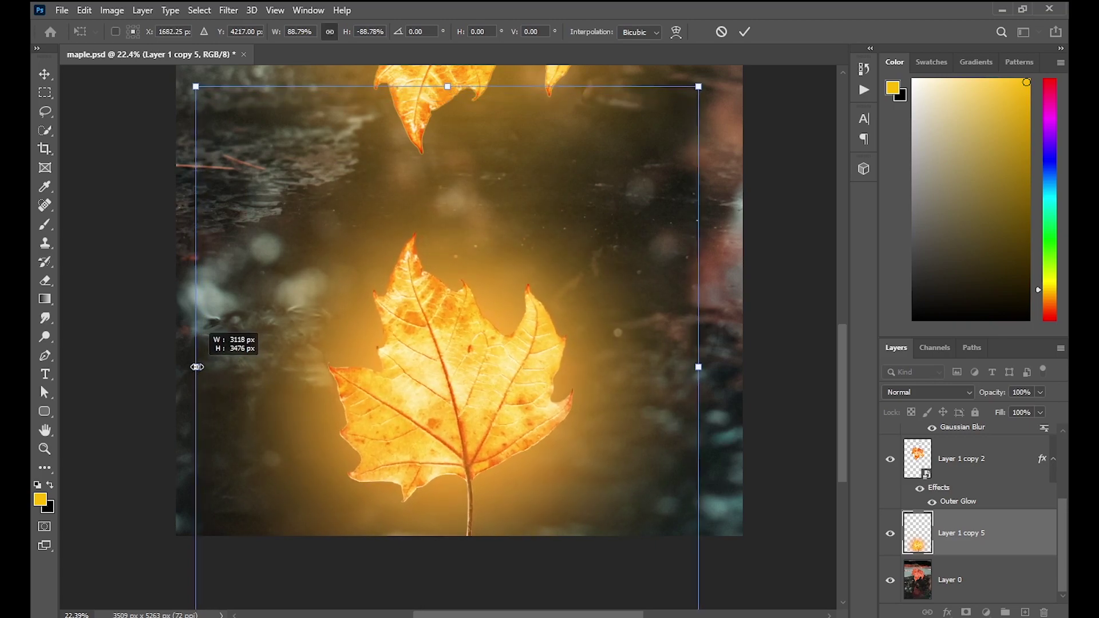
pyautogui.moveTo(449, 366); pyautogui.dragTo(449, 366)
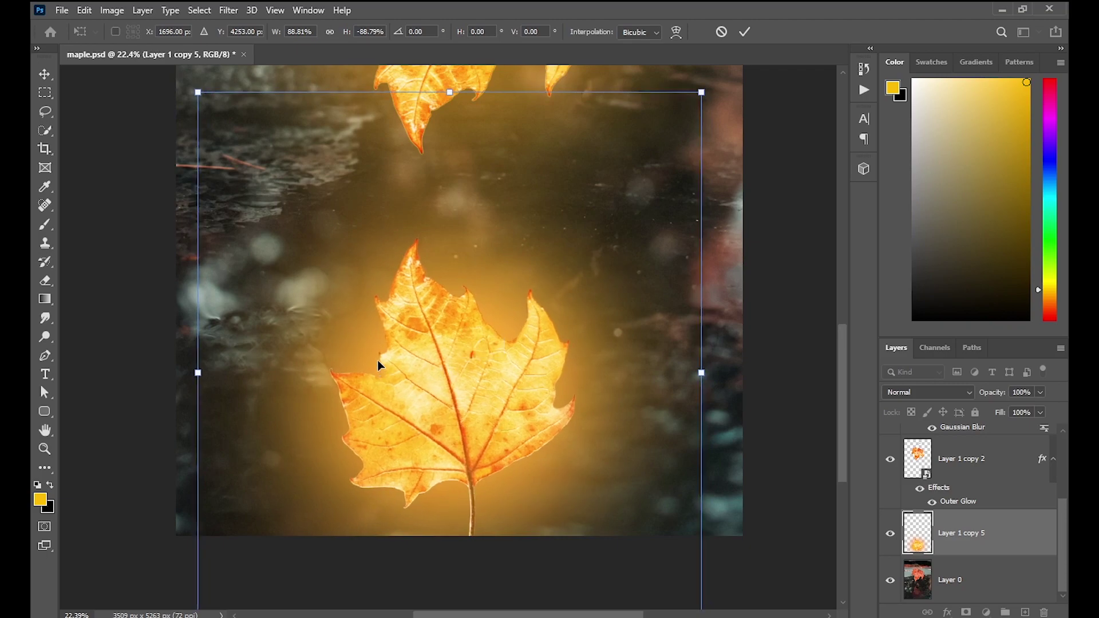
pyautogui.click(744, 32)
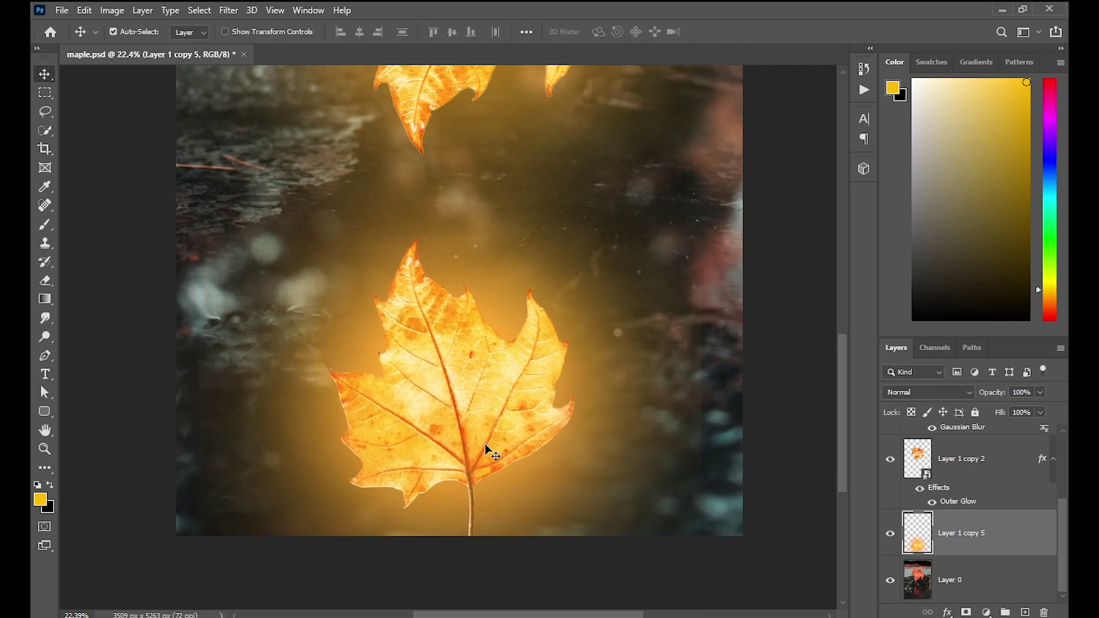
# Add a Color Lookup adjustment set to Moonlight.3DL over the background Layer 0
pyautogui.scroll(-2, 488, 450)
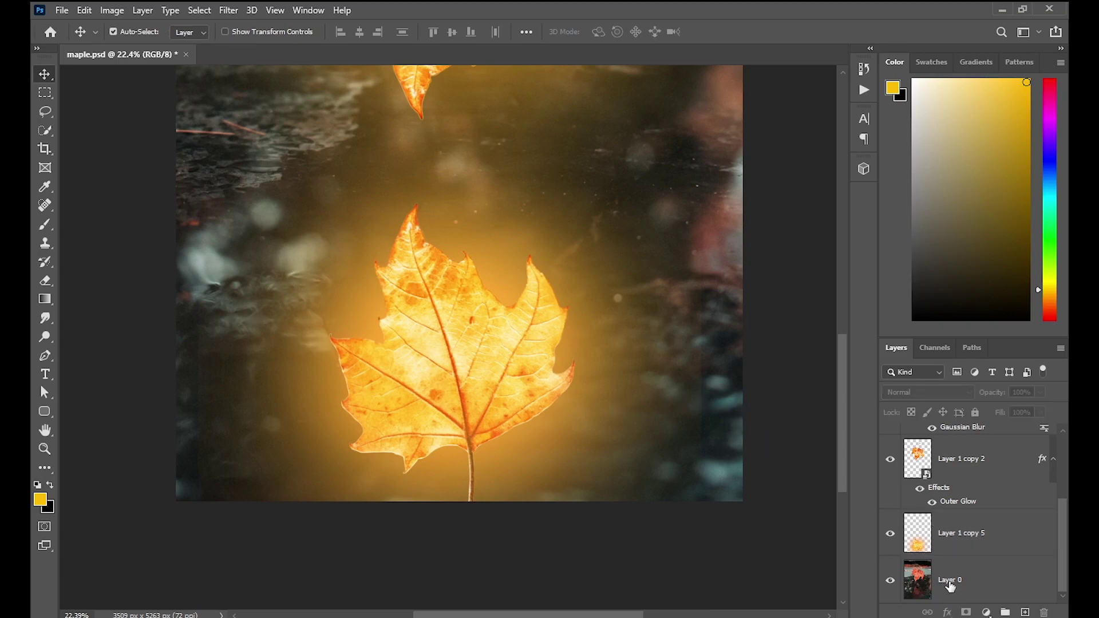
pyautogui.click(927, 583)
pyautogui.keyDown('ctrl'); pyautogui.click(914, 589); pyautogui.keyUp('ctrl')
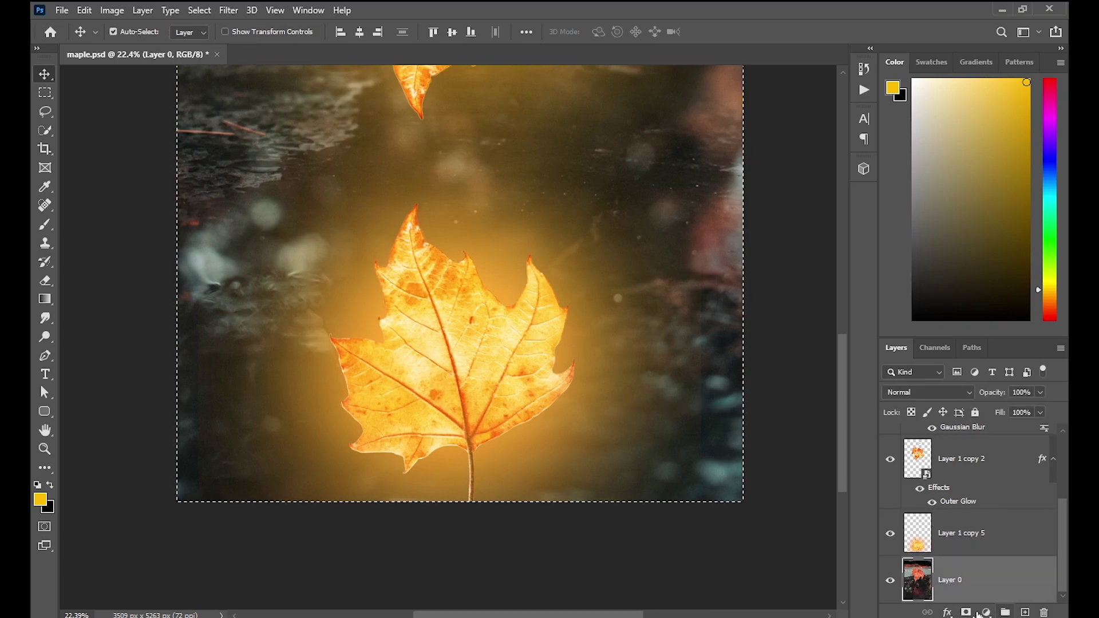
pyautogui.click(985, 612)
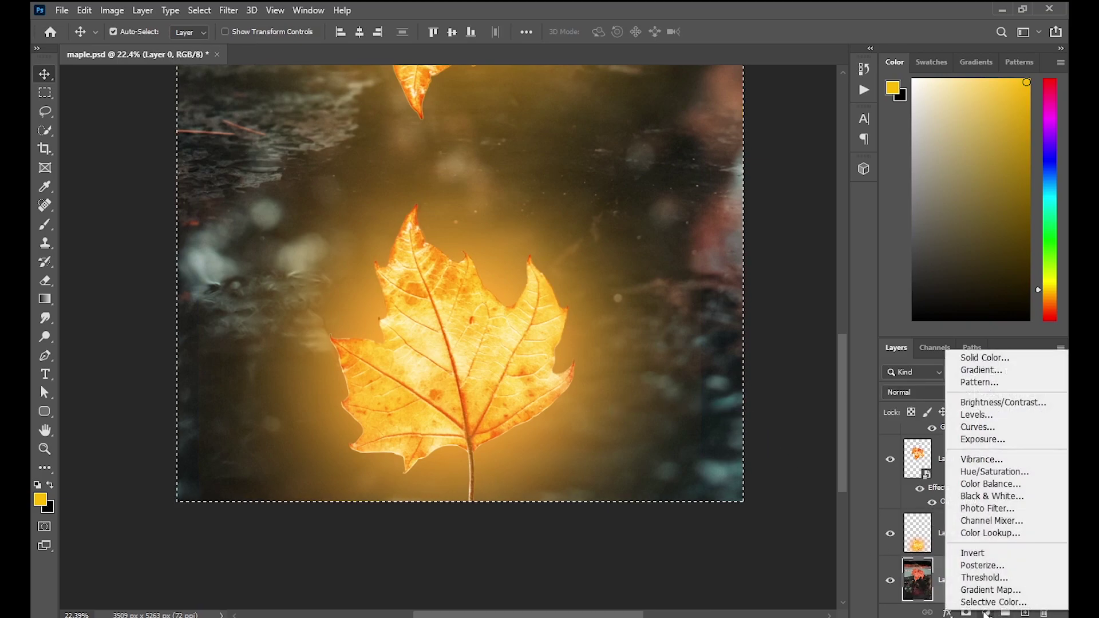
pyautogui.click(983, 532)
pyautogui.click(907, 359)
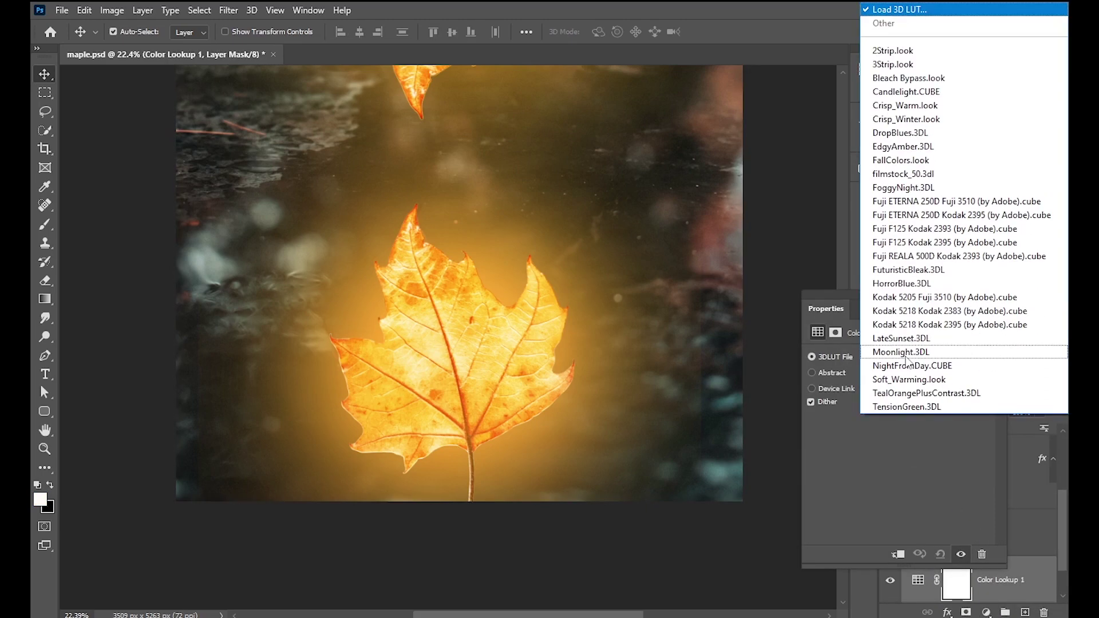
pyautogui.click(907, 356)
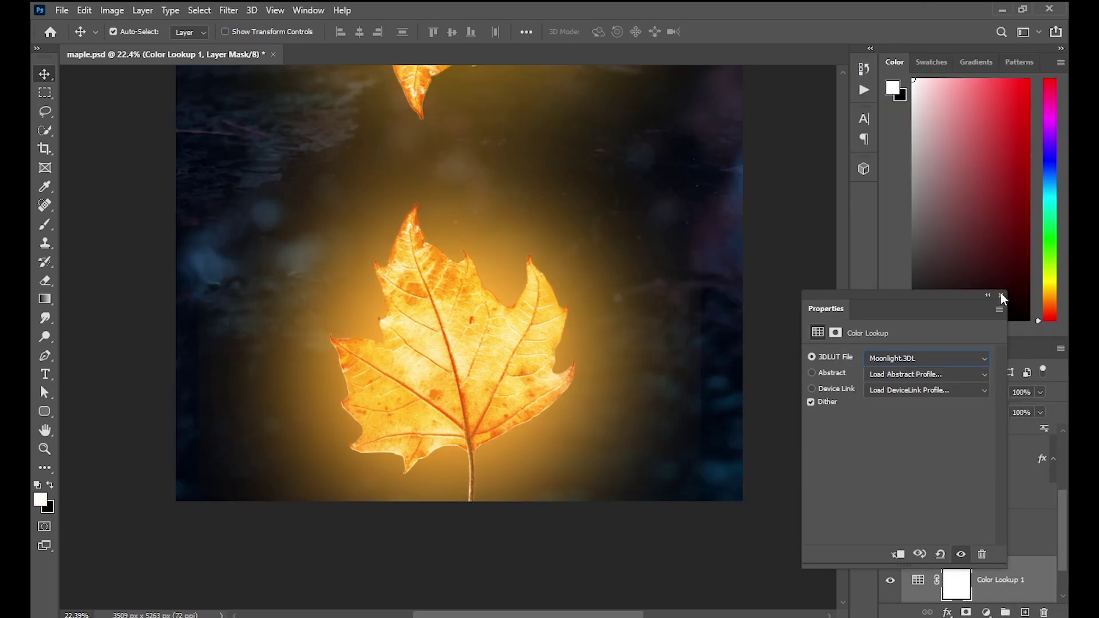
pyautogui.click(1001, 295)
# Merge a copy of the lookup with Layer 0 and place it above Layer 1 copy 5
pyautogui.scroll(-1, 974, 583)
pyautogui.click(1004, 603)
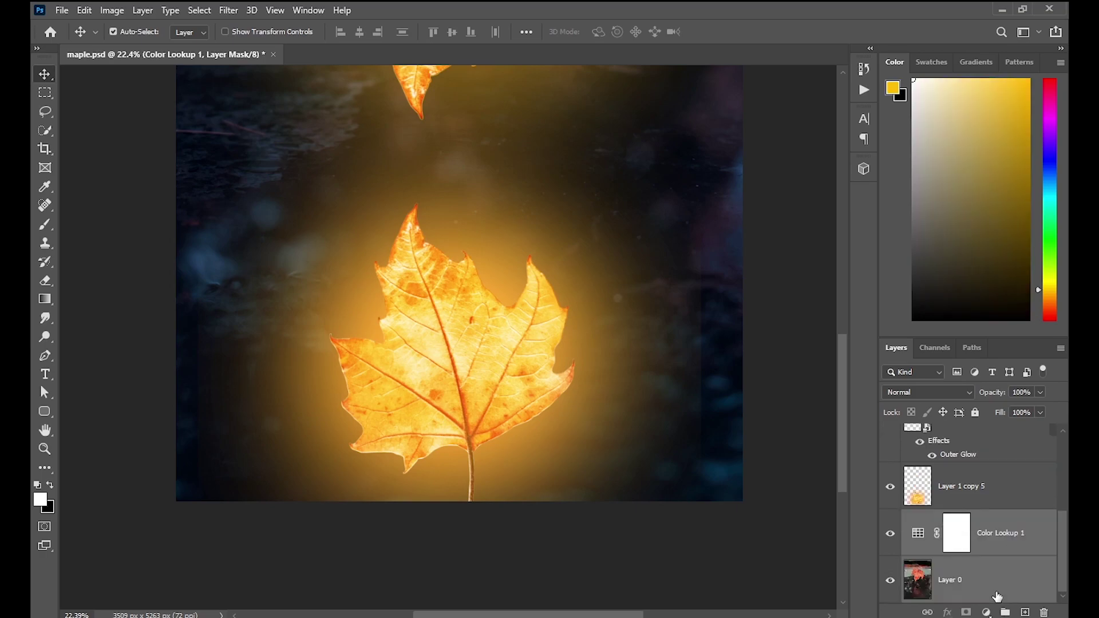
pyautogui.moveTo(1030, 608); pyautogui.dragTo(1025, 611)
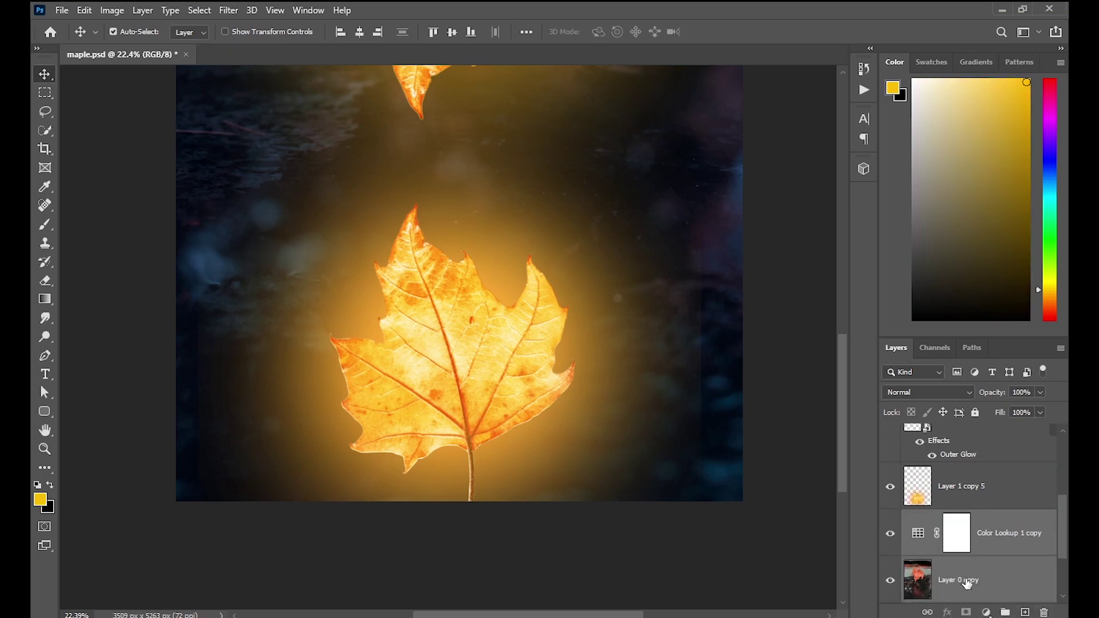
pyautogui.press('ctrl')
pyautogui.hotkey('ctrl', 'e')
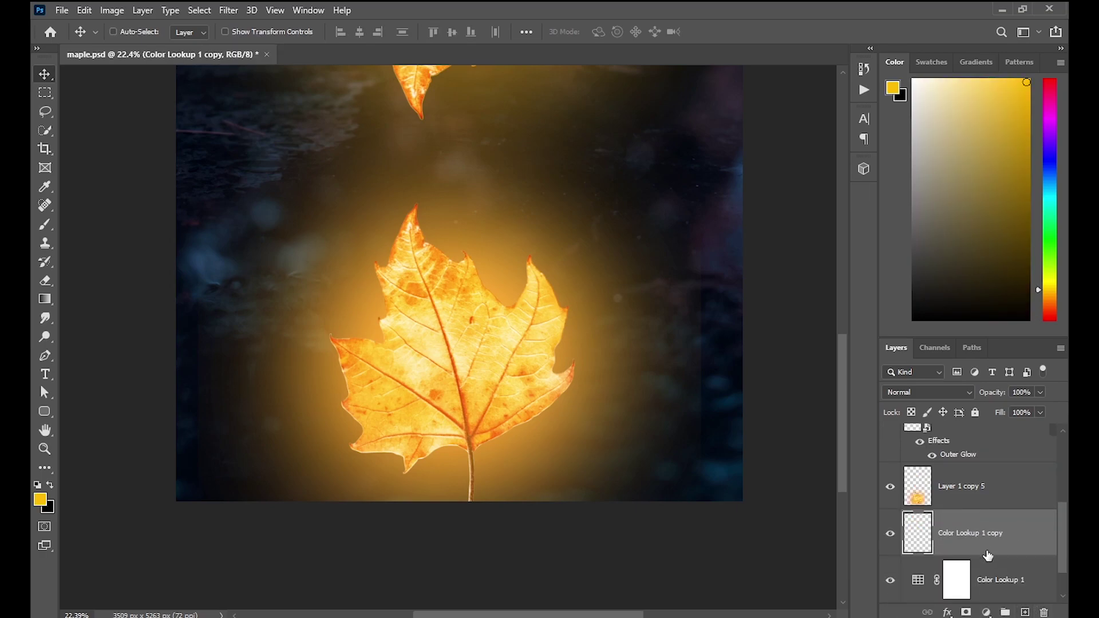
pyautogui.moveTo(985, 538); pyautogui.dragTo(983, 480)
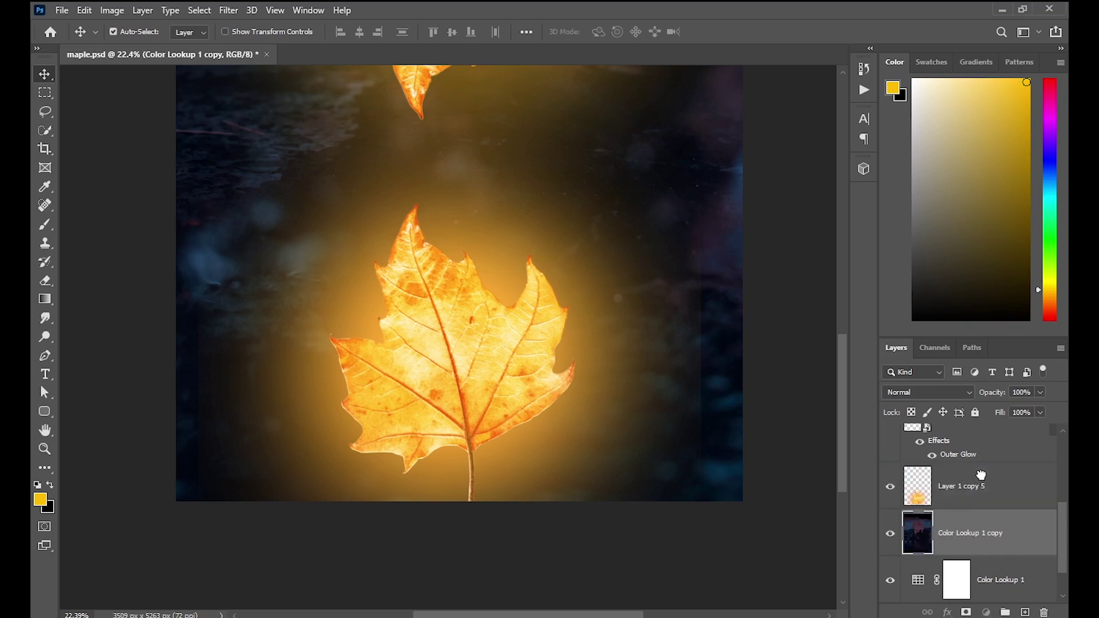
# Set Color Lookup 1 copy to 50% opacity and Layer 1 copy 5 to 82%, then duplicate the overlay to the top
pyautogui.click(1040, 394)
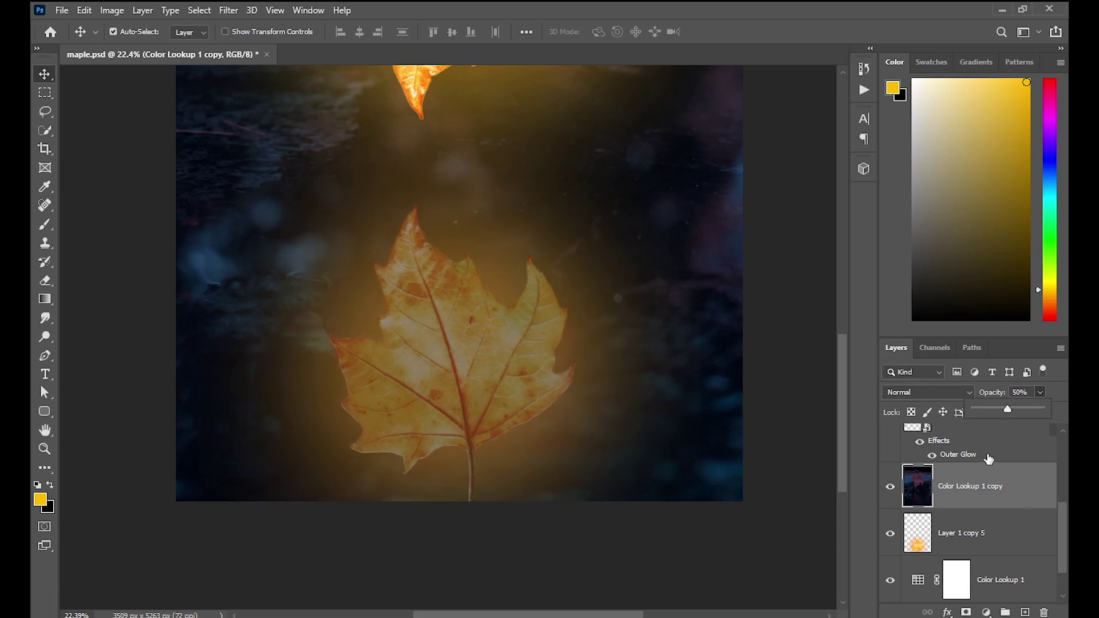
pyautogui.click(965, 533)
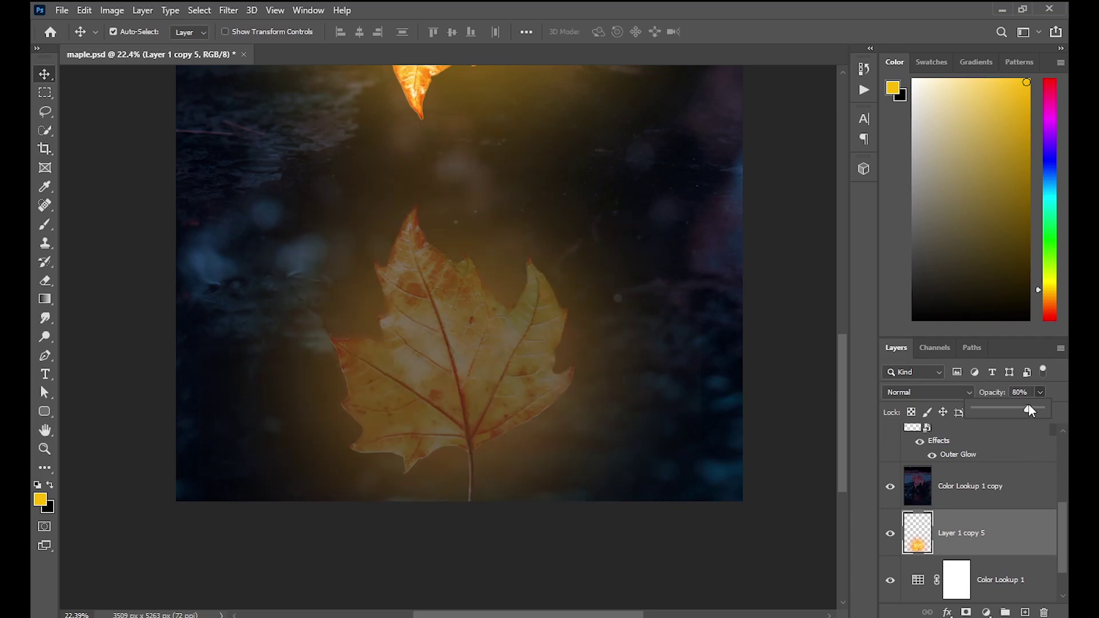
pyautogui.scroll(-2, 544, 459)
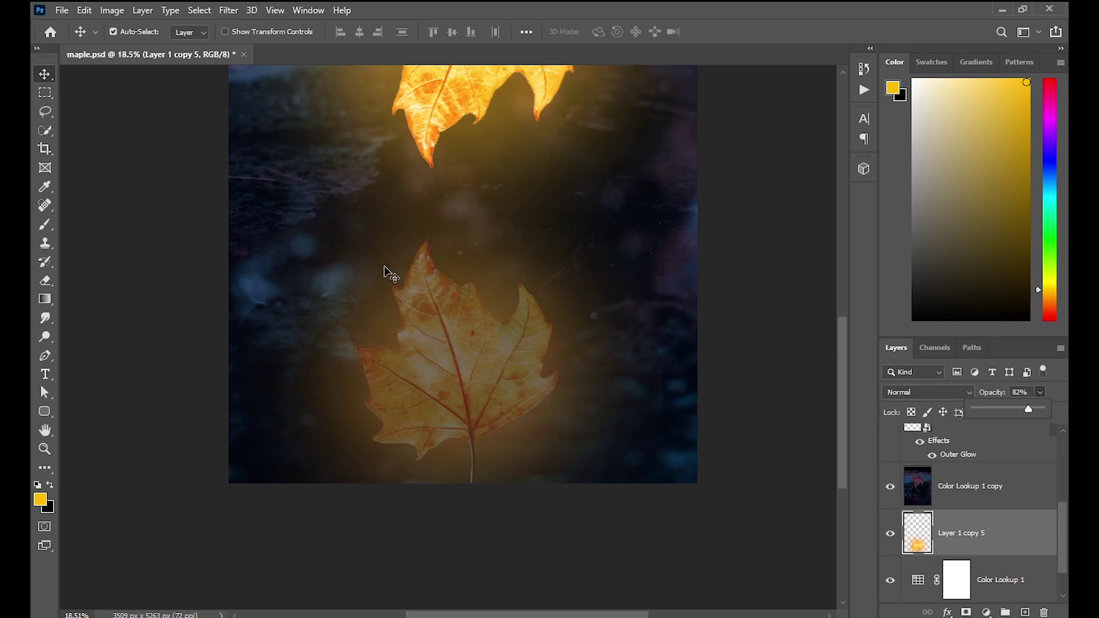
pyautogui.scroll(-2, 435, 372)
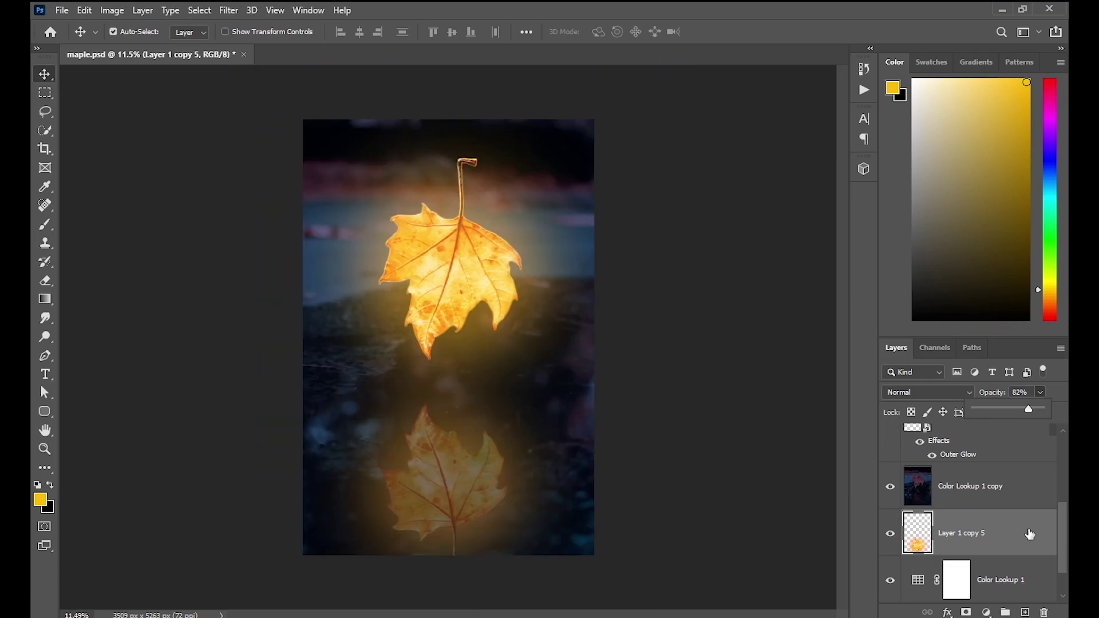
pyautogui.click(1005, 502)
pyautogui.scroll(-1, 1016, 565)
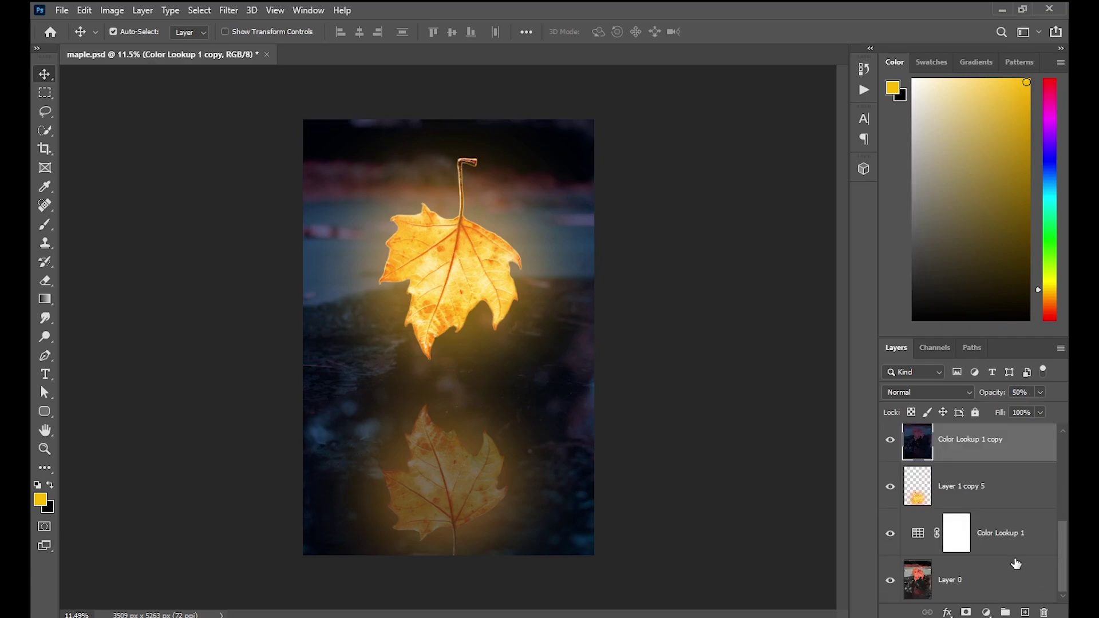
pyautogui.click(1003, 507)
pyautogui.click(1005, 458)
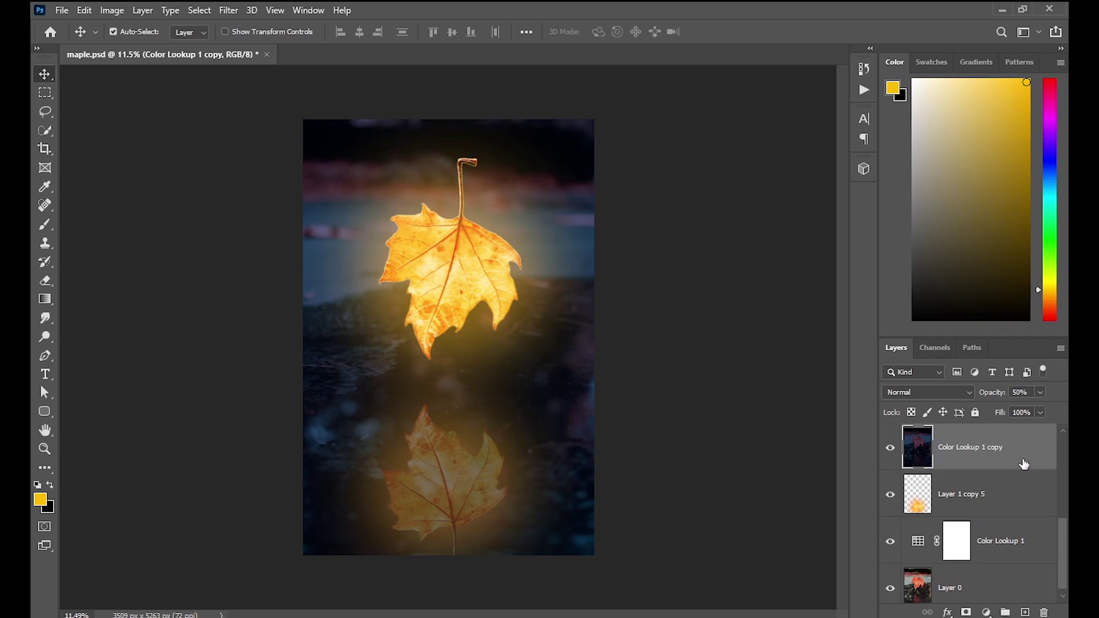
pyautogui.moveTo(1024, 463); pyautogui.dragTo(1025, 612)
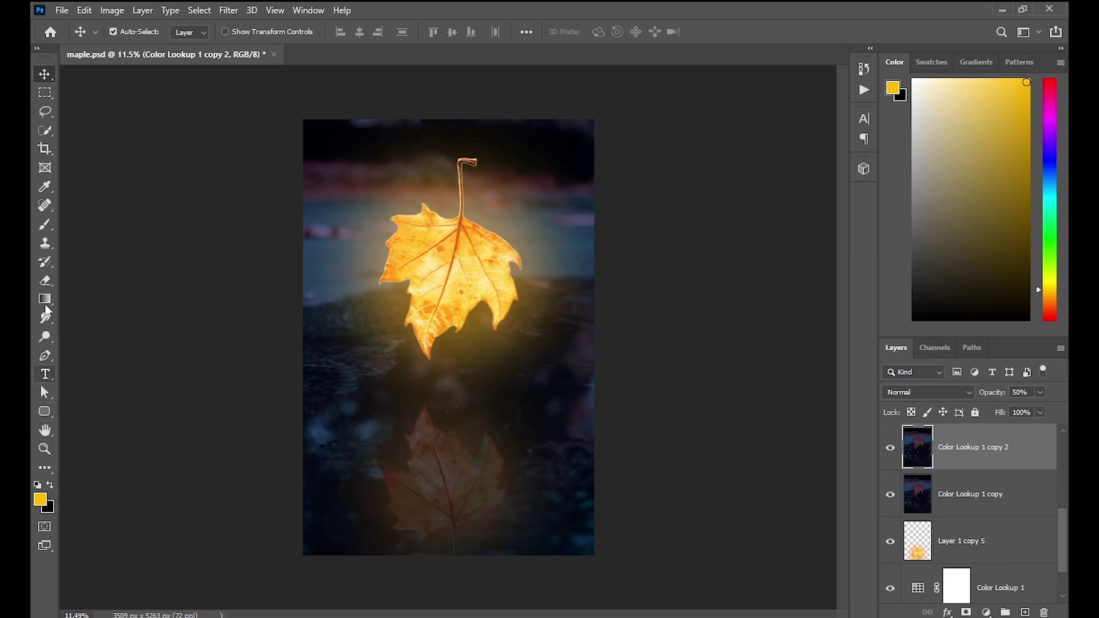
# Add a layer mask to Color Lookup 1 copy 2 and set up a size-1000 black brush
pyautogui.click(966, 612)
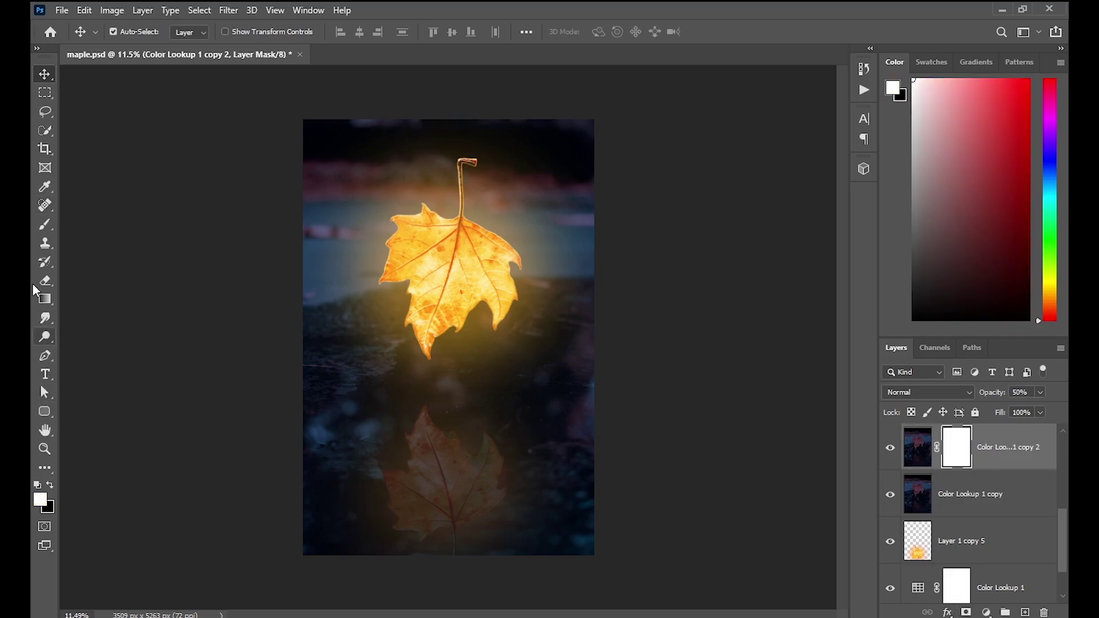
pyautogui.click(42, 227)
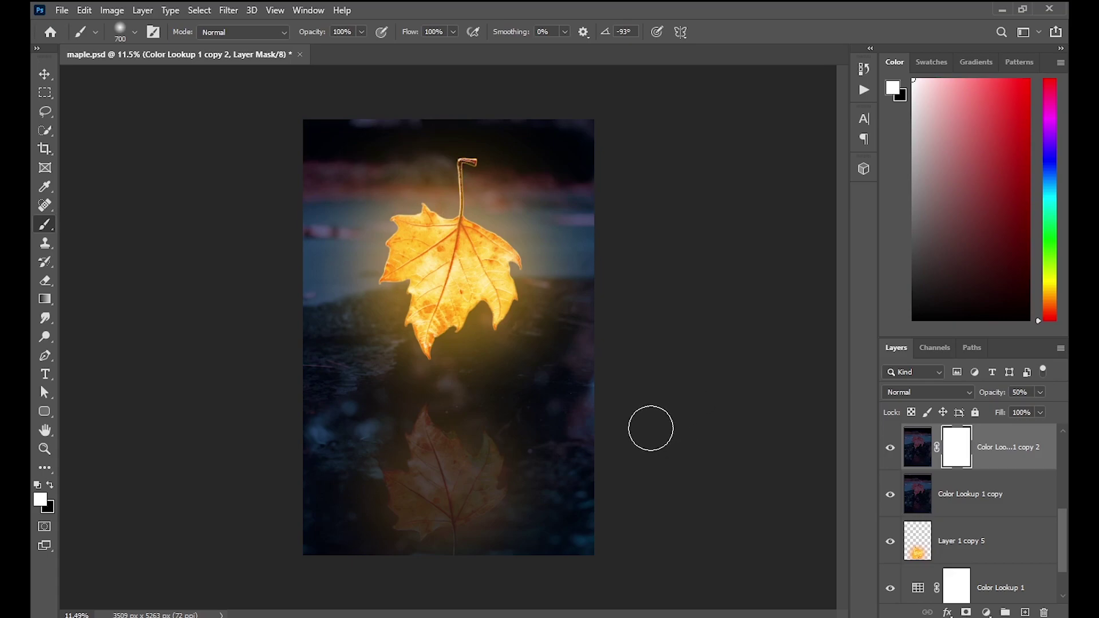
pyautogui.press(']')
pyautogui.press(']')
pyautogui.click(49, 485)
pyautogui.press(']')
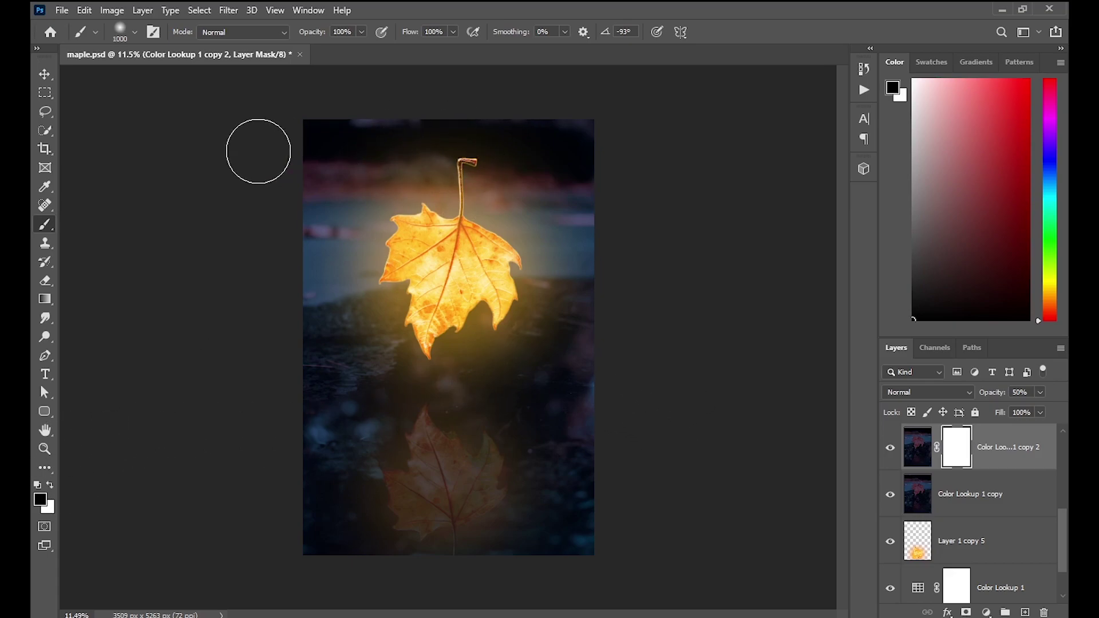
# Paint black on the mask over the upper image and the reflection, limiting darkening to the bottom
pyautogui.moveTo(314, 332); pyautogui.dragTo(412, 363)
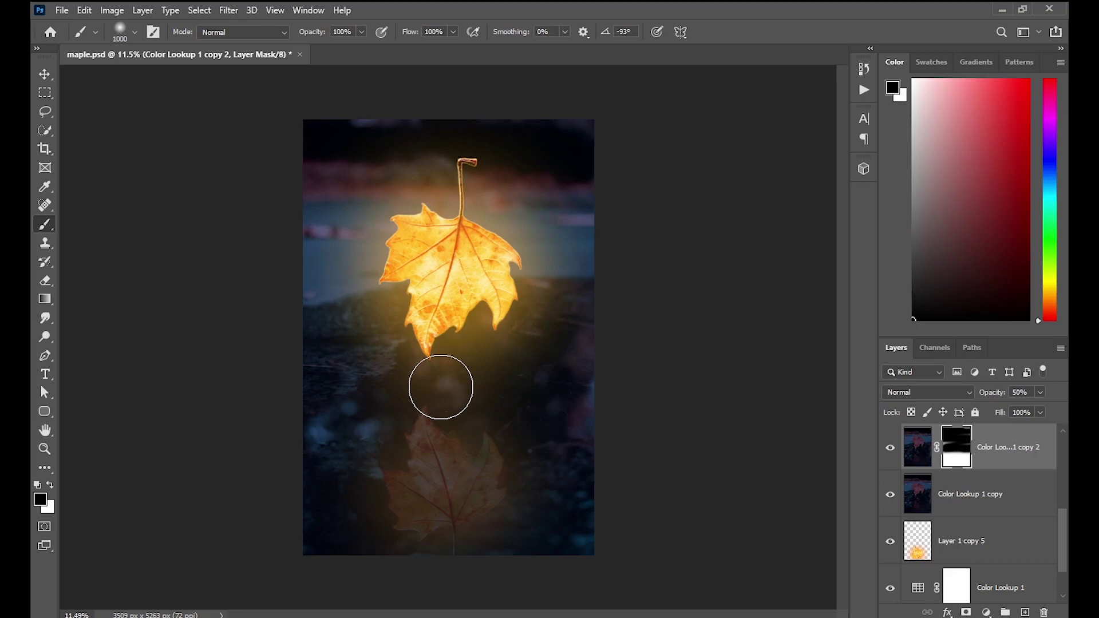
pyautogui.moveTo(309, 356); pyautogui.dragTo(451, 399)
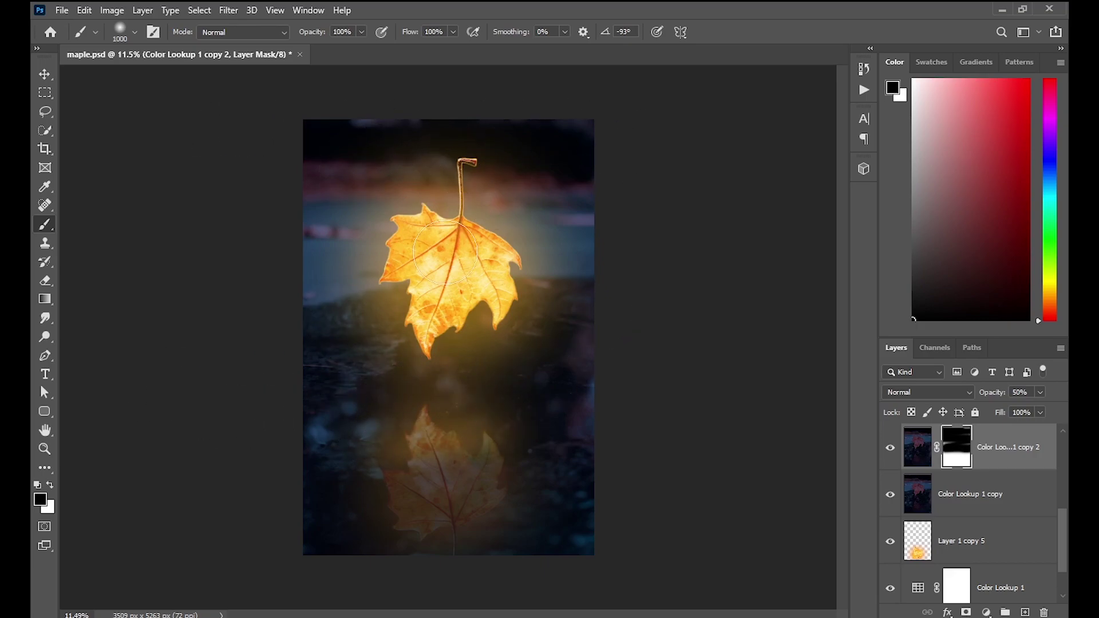
pyautogui.moveTo(579, 383)
pyautogui.mouseDown()
pyautogui.moveTo(501, 425)
pyautogui.moveTo(418, 447)
pyautogui.moveTo(491, 432)
pyautogui.moveTo(380, 488)
pyautogui.moveTo(289, 513)
pyautogui.moveTo(474, 449)
pyautogui.mouseUp()
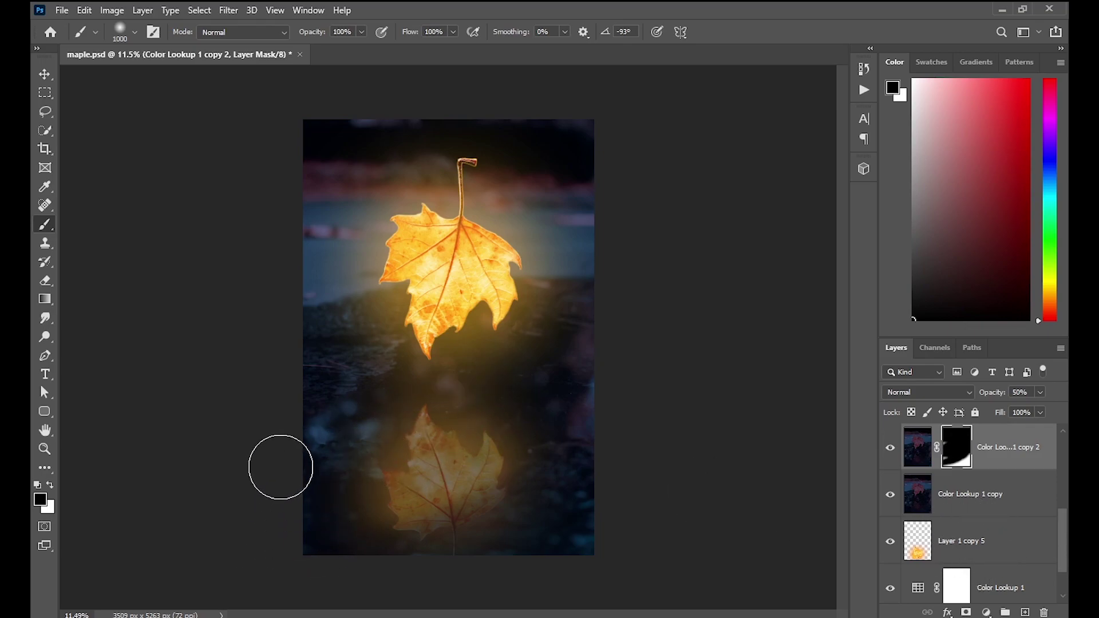
pyautogui.moveTo(526, 404); pyautogui.dragTo(571, 426)
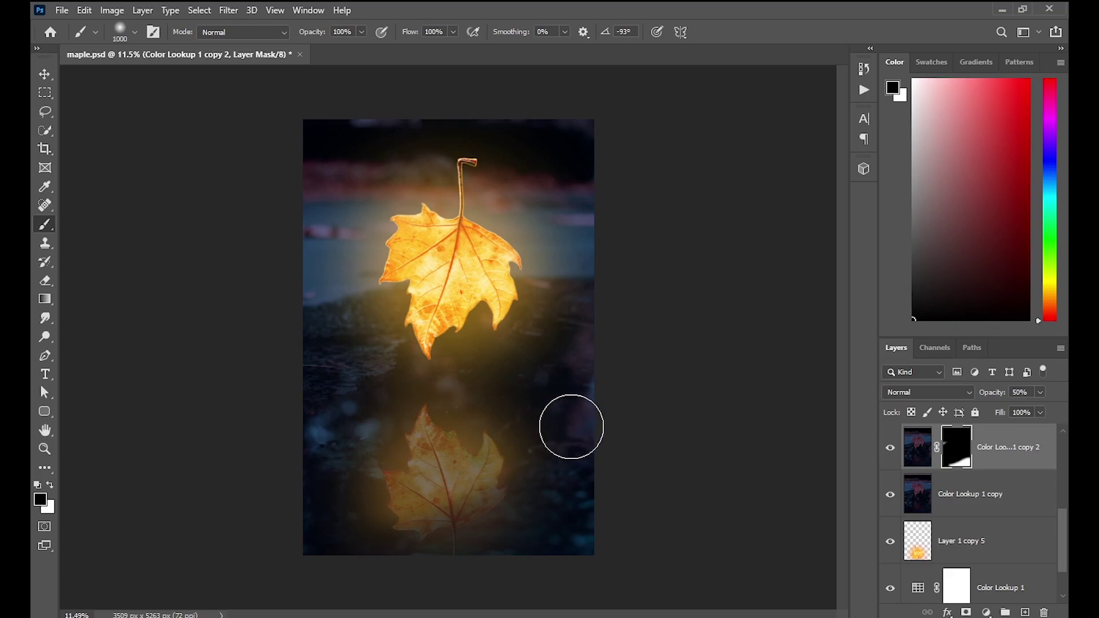
pyautogui.click(953, 538)
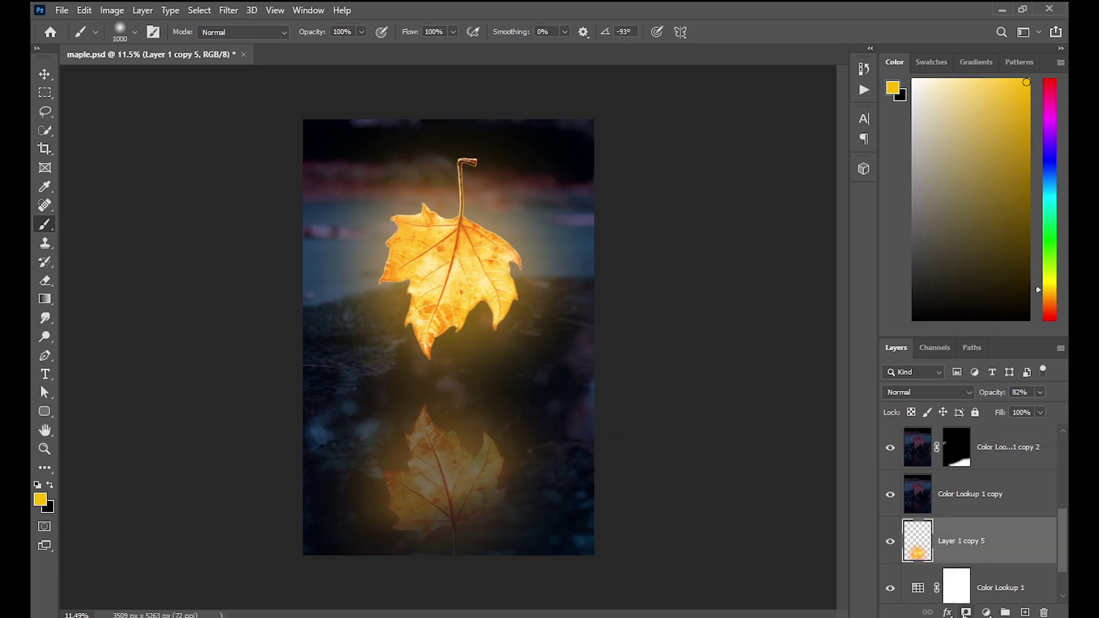
# Mask Layer 1 copy 5, softly fade its lower edge with a 24% black brush, and save
pyautogui.click(966, 612)
pyautogui.moveTo(490, 574)
pyautogui.mouseDown()
pyautogui.moveTo(411, 572)
pyautogui.moveTo(499, 559)
pyautogui.mouseUp()
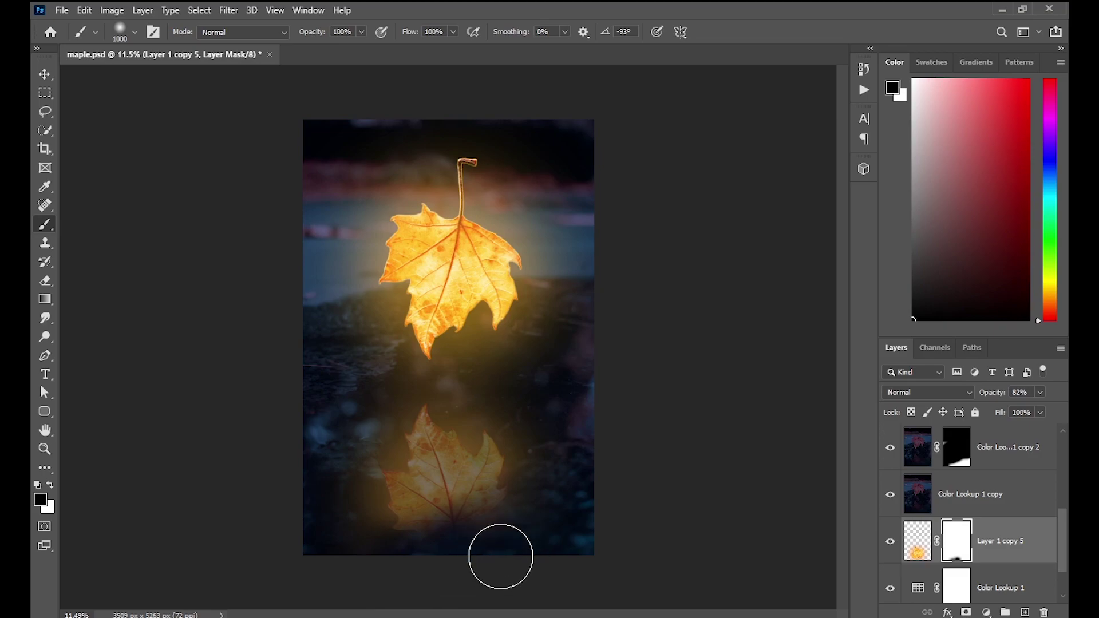
pyautogui.click(361, 33)
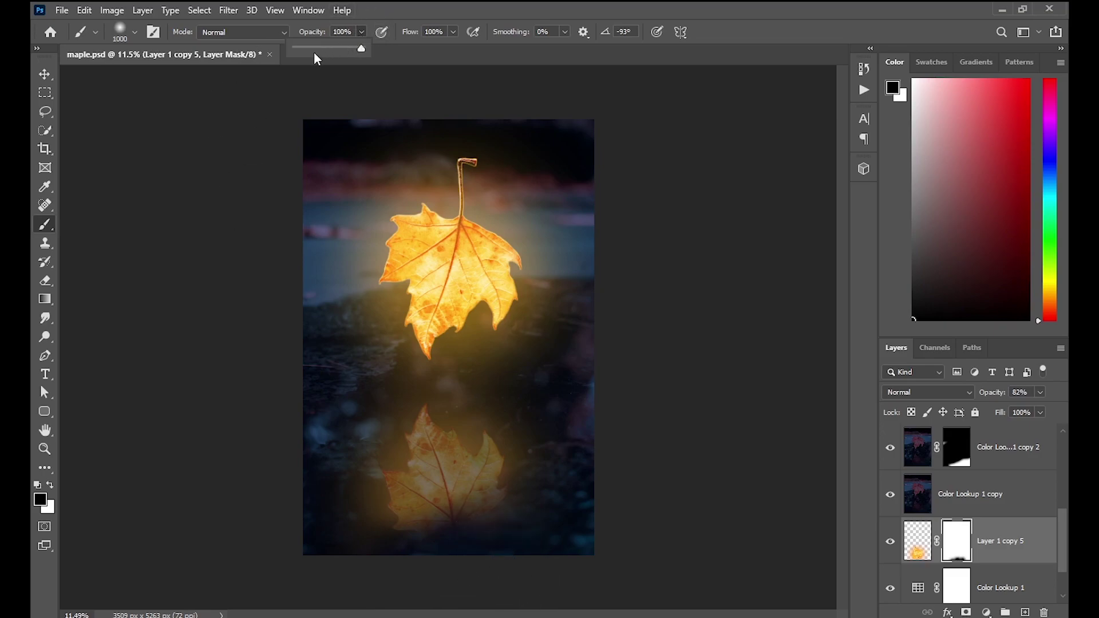
pyautogui.moveTo(484, 483); pyautogui.dragTo(461, 534)
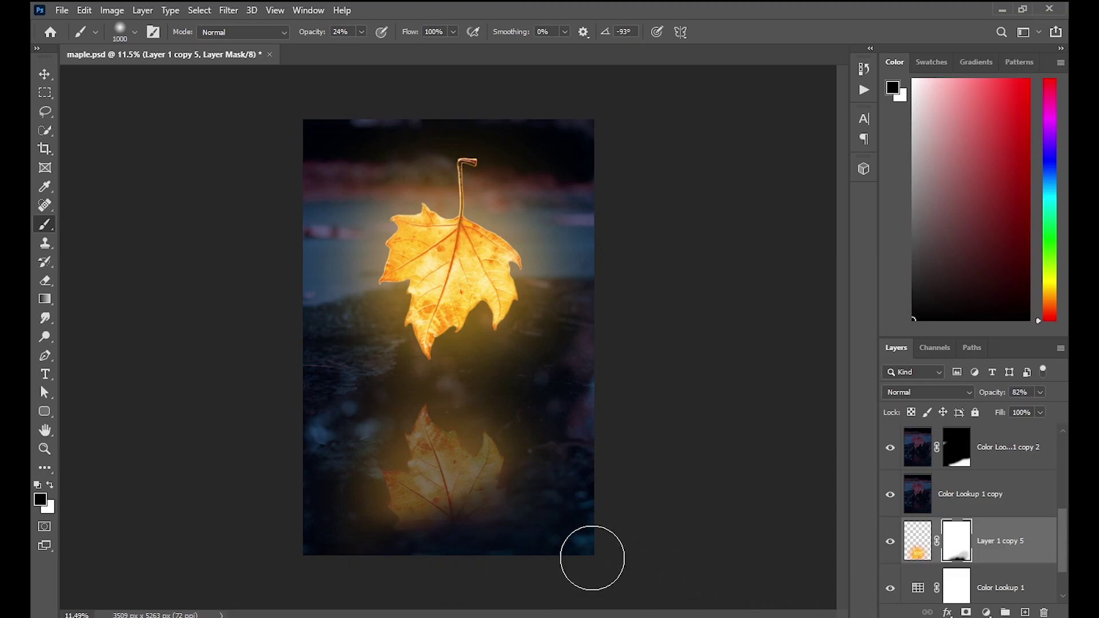
pyautogui.moveTo(476, 515); pyautogui.dragTo(462, 522)
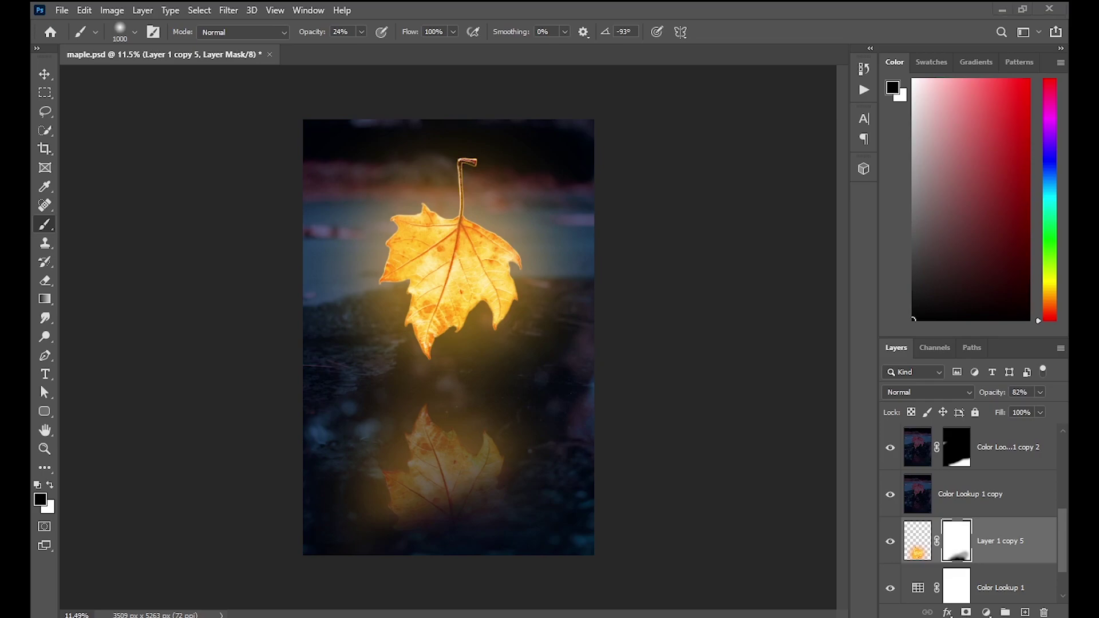
pyautogui.scroll(2, 841, 80)
pyautogui.hotkey('ctrl', 's')
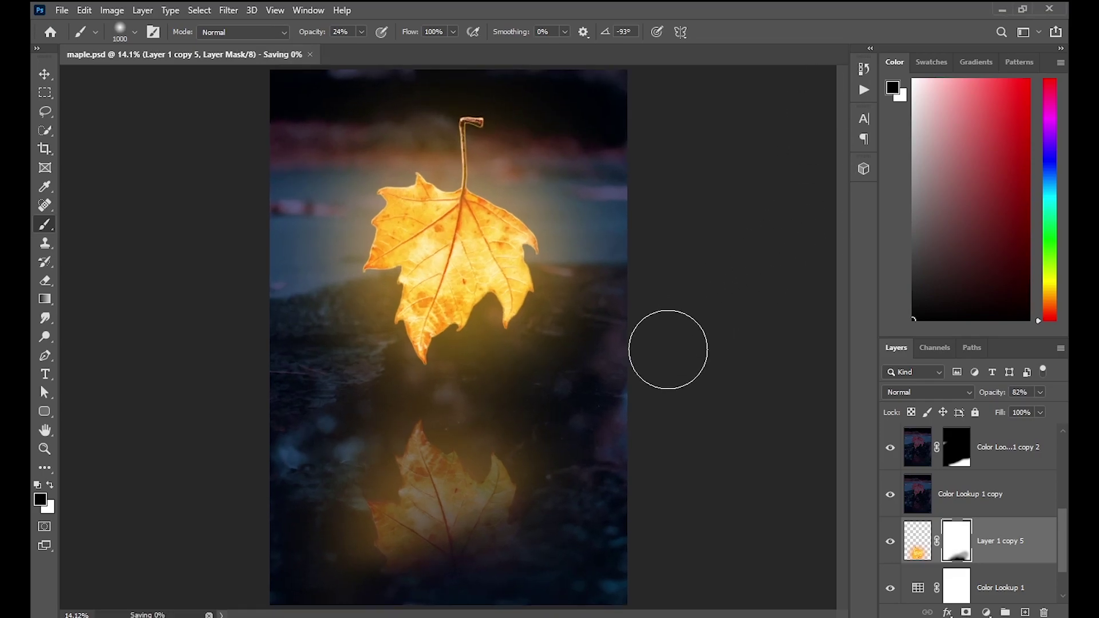